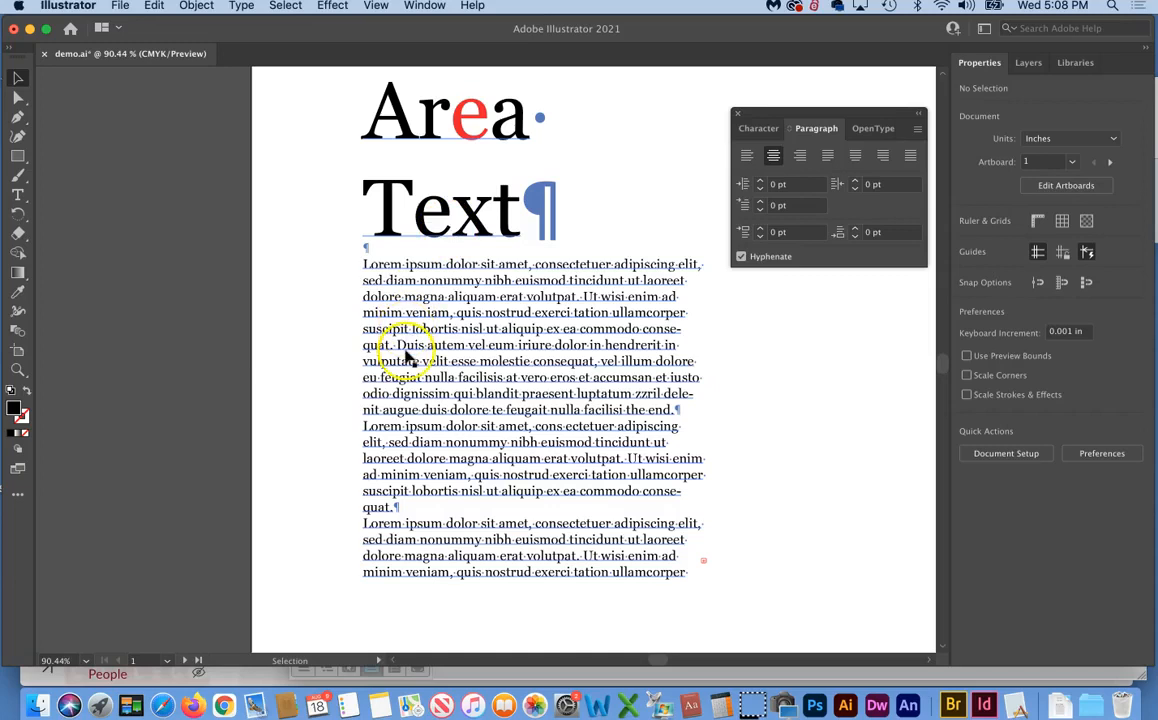
Step: Try centre alignment on the whole area text frame and return it to left alignment
left_click(413, 347)
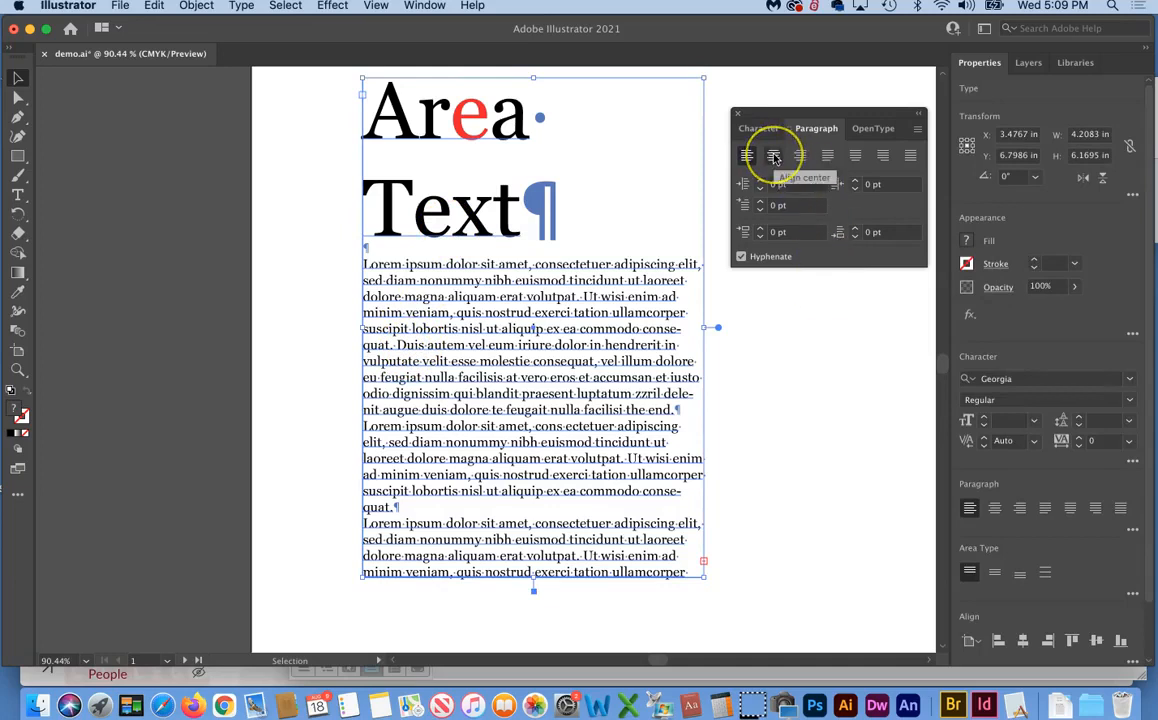
left_click(774, 157)
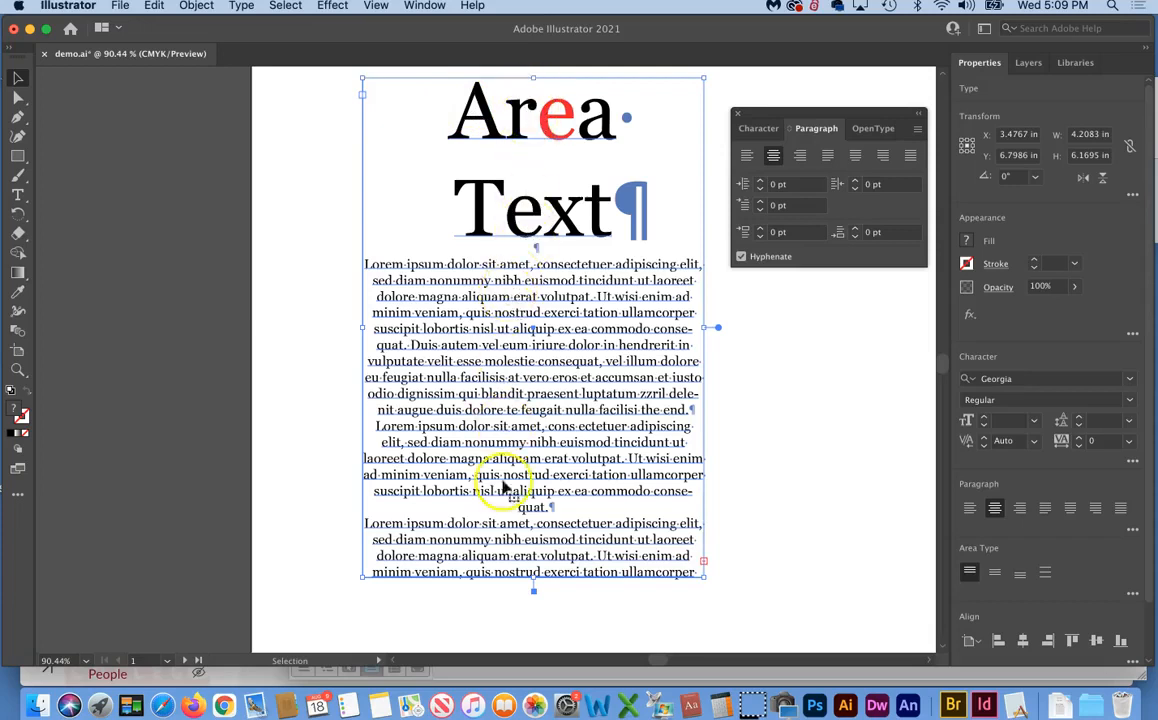
left_click(695, 247)
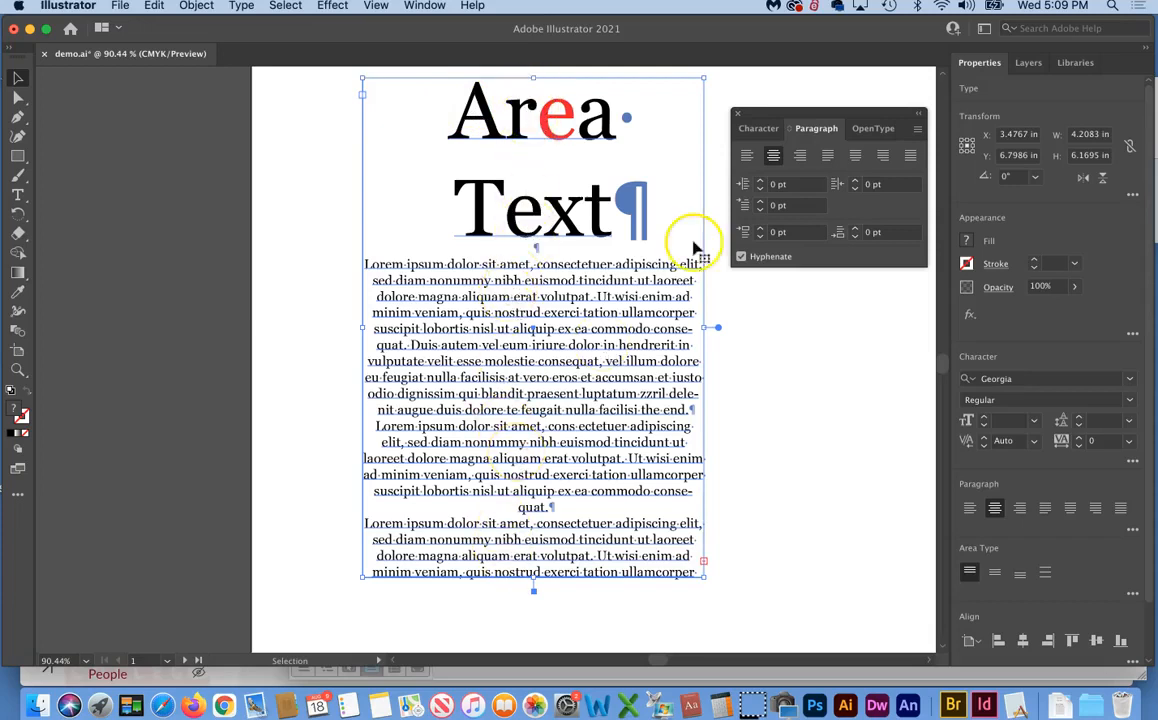
left_click(746, 156)
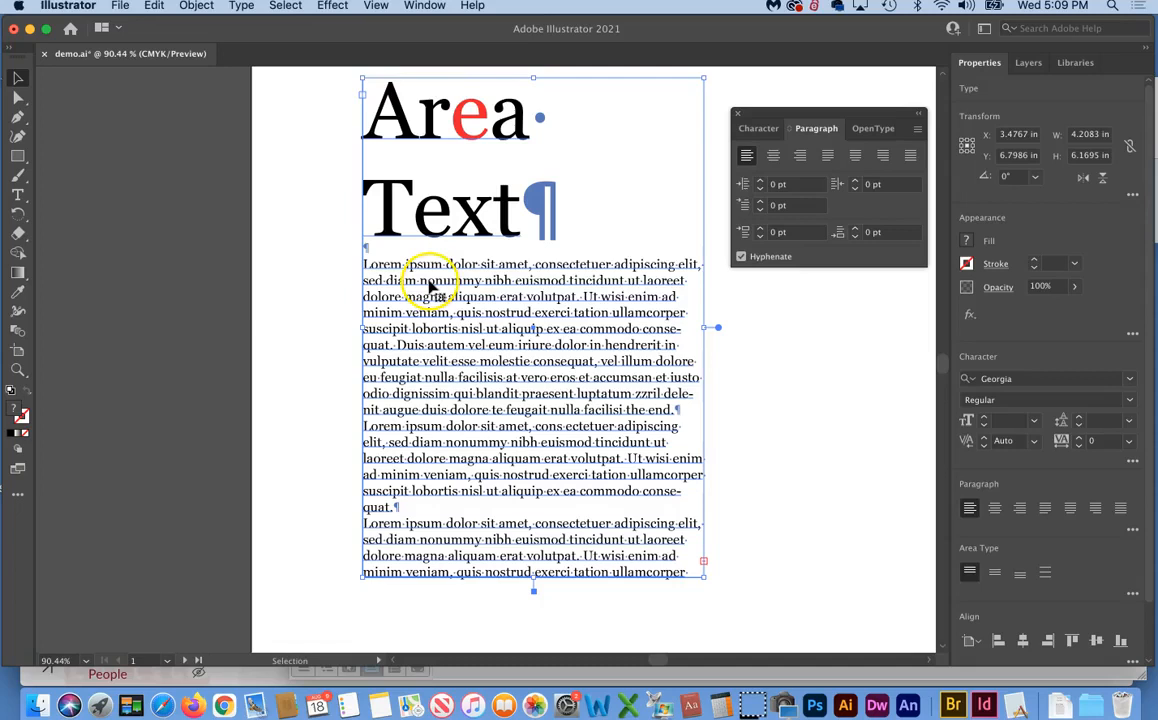
Step: Try justifying the first Lorem ipsum paragraph with its last line centred, and restore left alignment
double_click(430, 286)
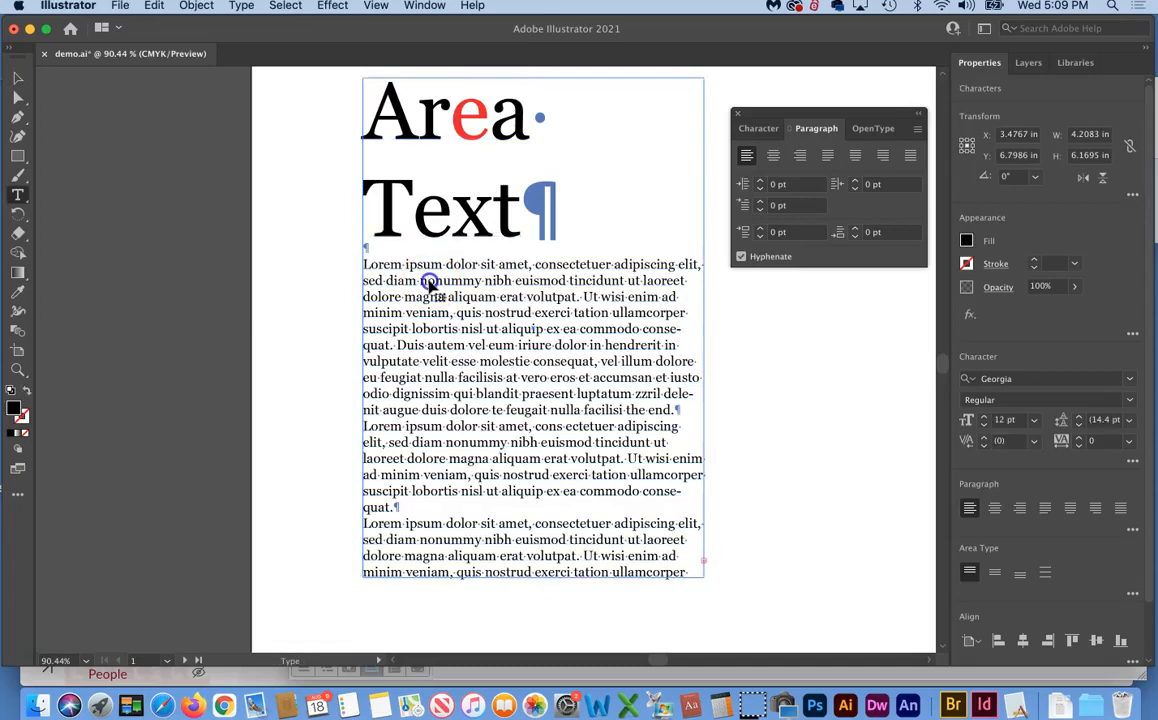
left_click(856, 158)
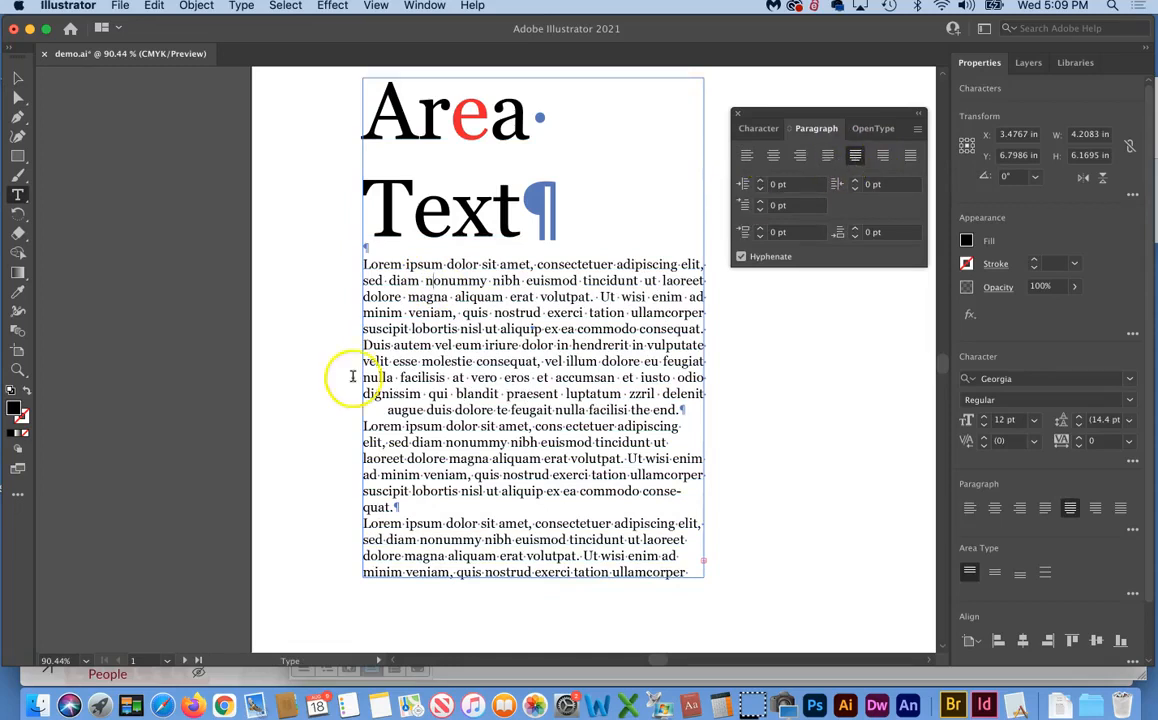
left_click(34, 653)
left_click(799, 336)
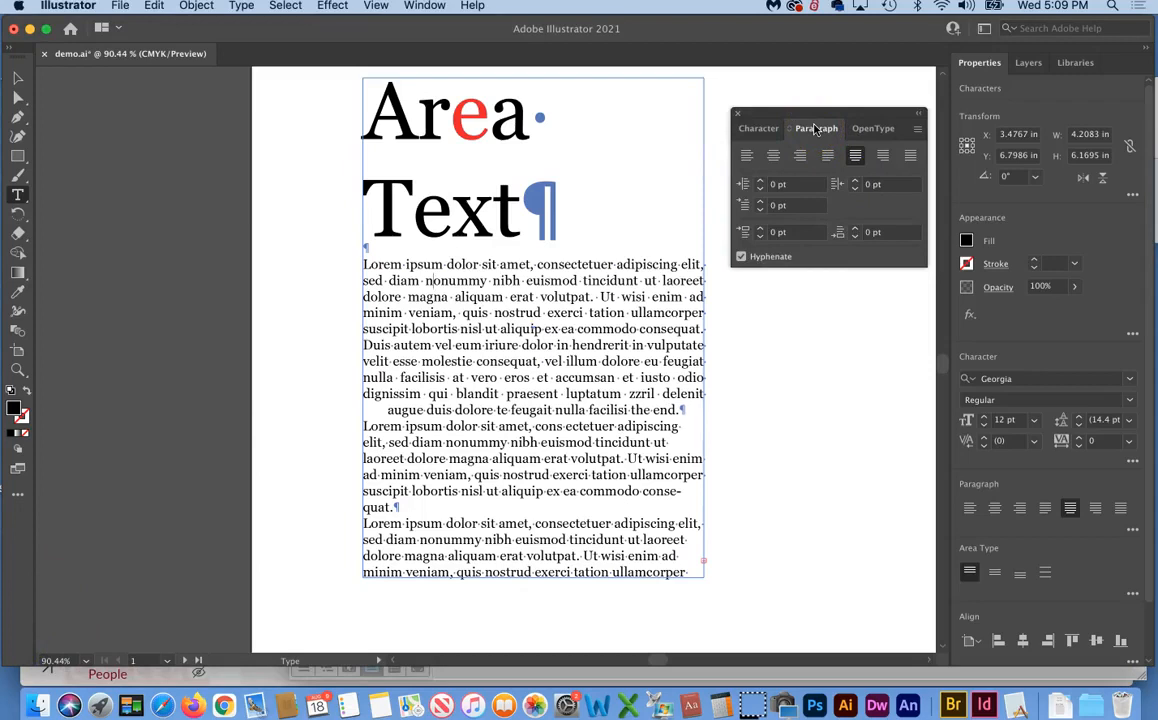
left_click(745, 157)
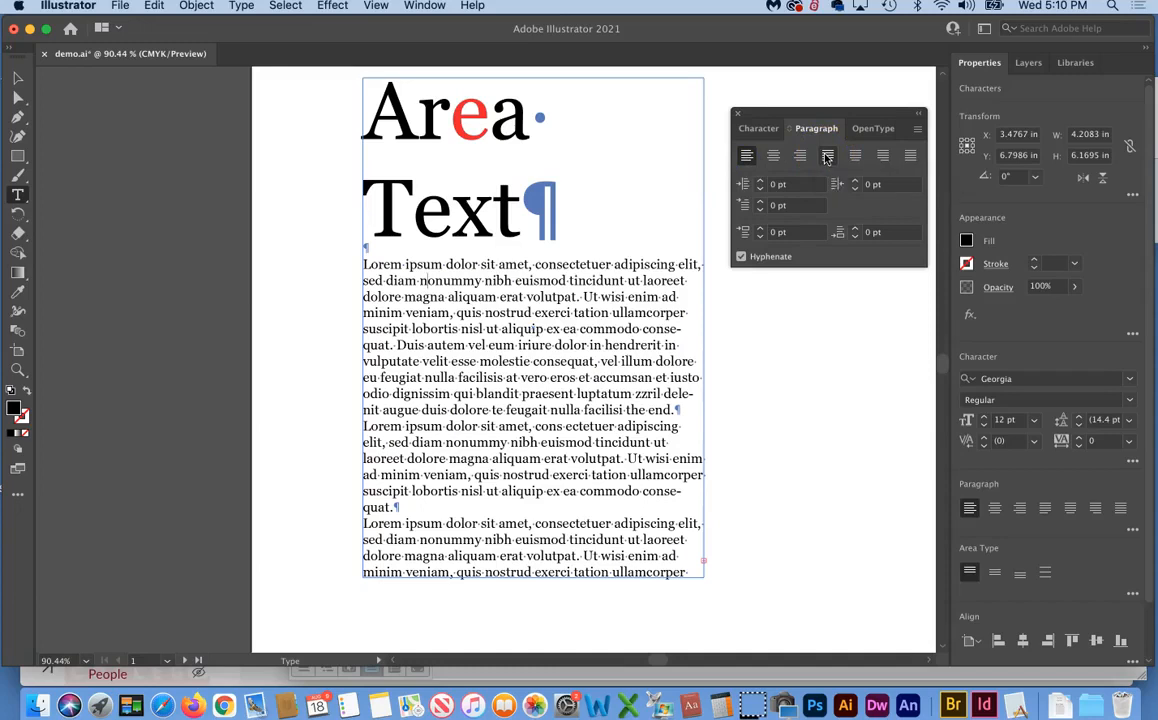
left_click(746, 157)
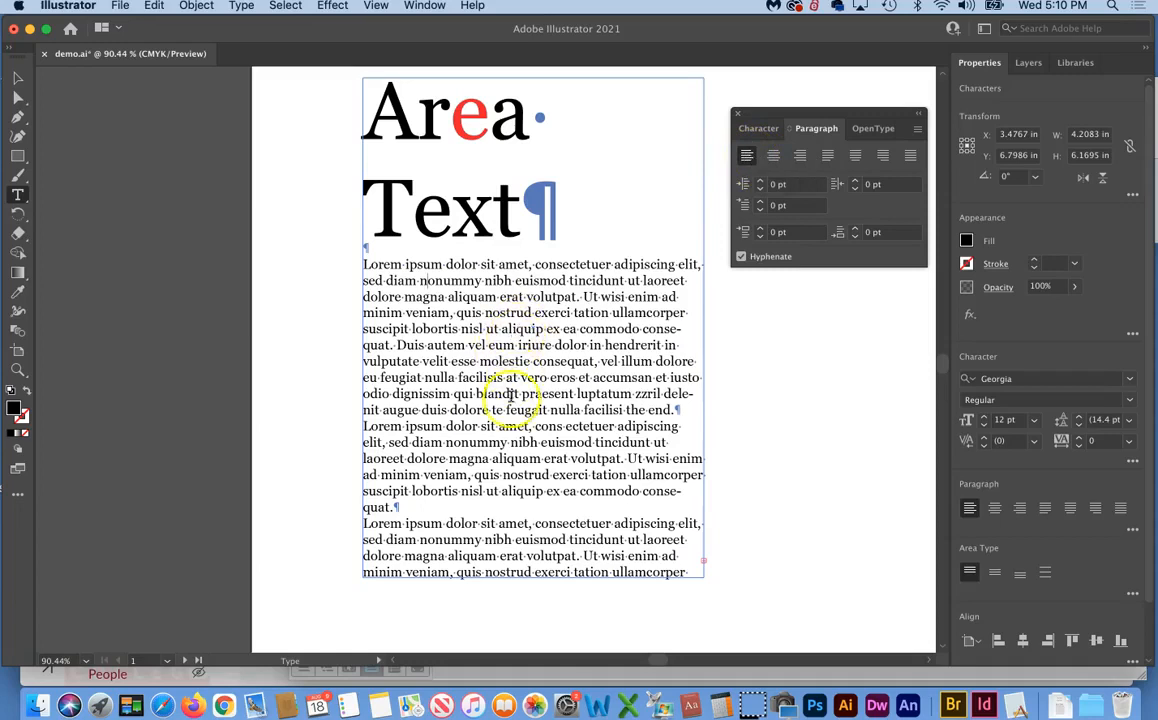
Step: Select the entire first Lorem ipsum paragraph and try left, centre and right alignment on it
triple_click(497, 281)
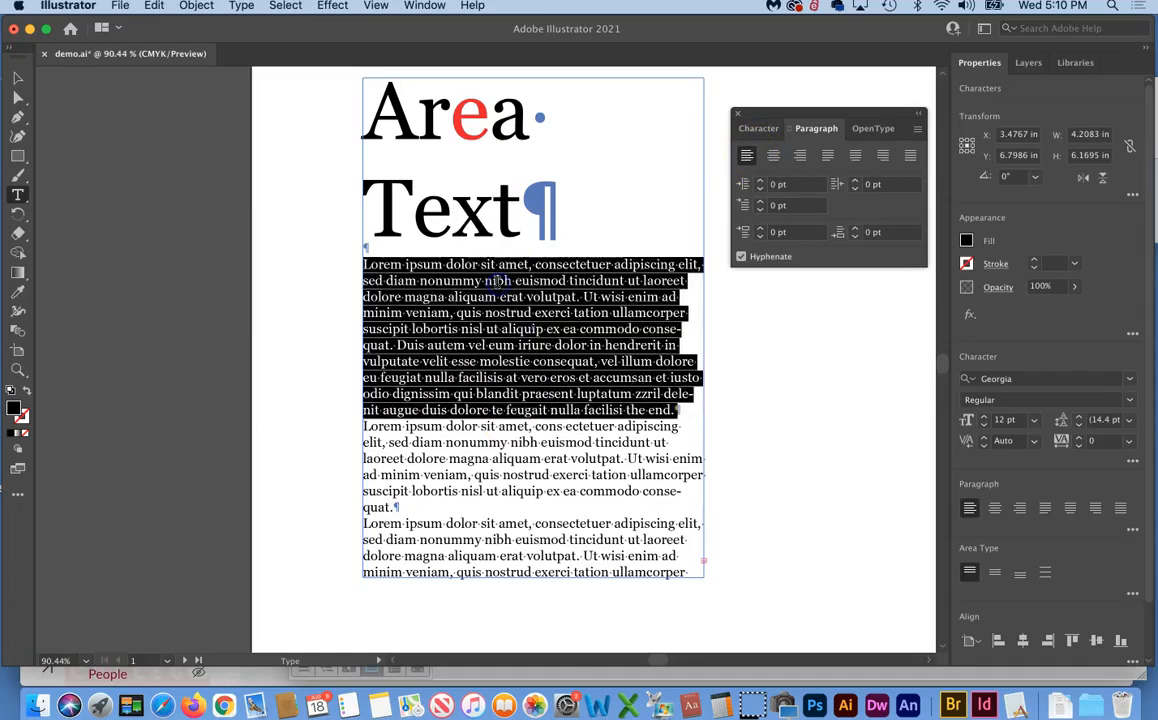
left_click(747, 157)
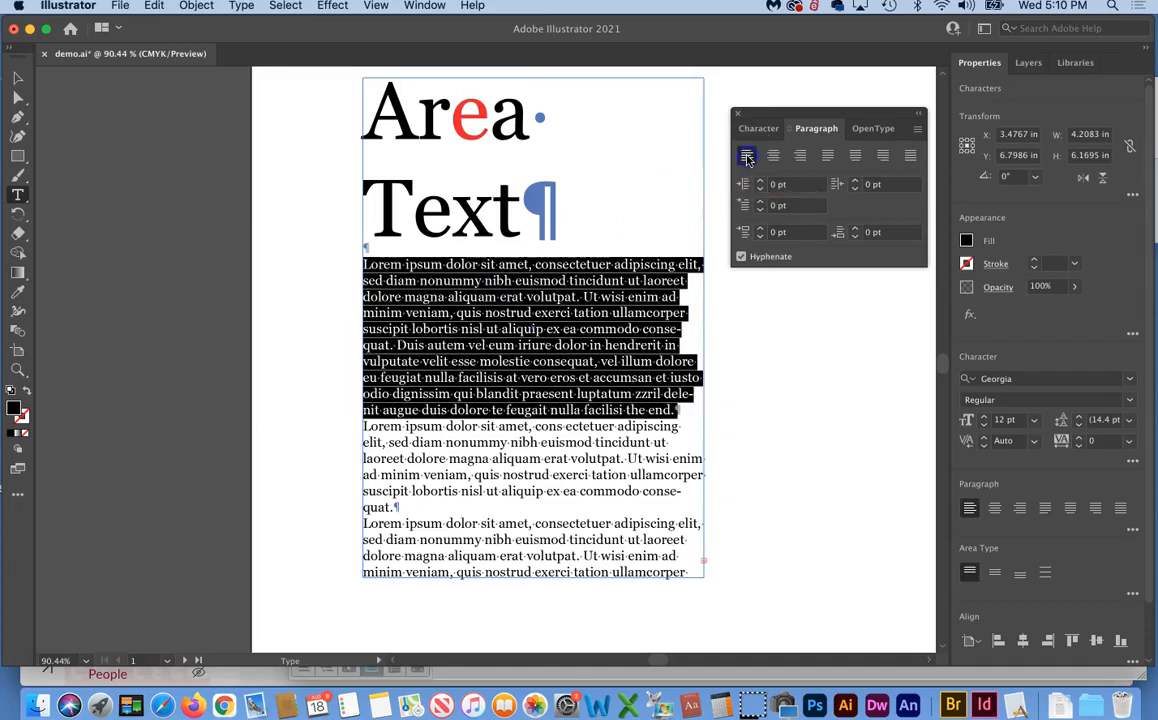
left_click(773, 156)
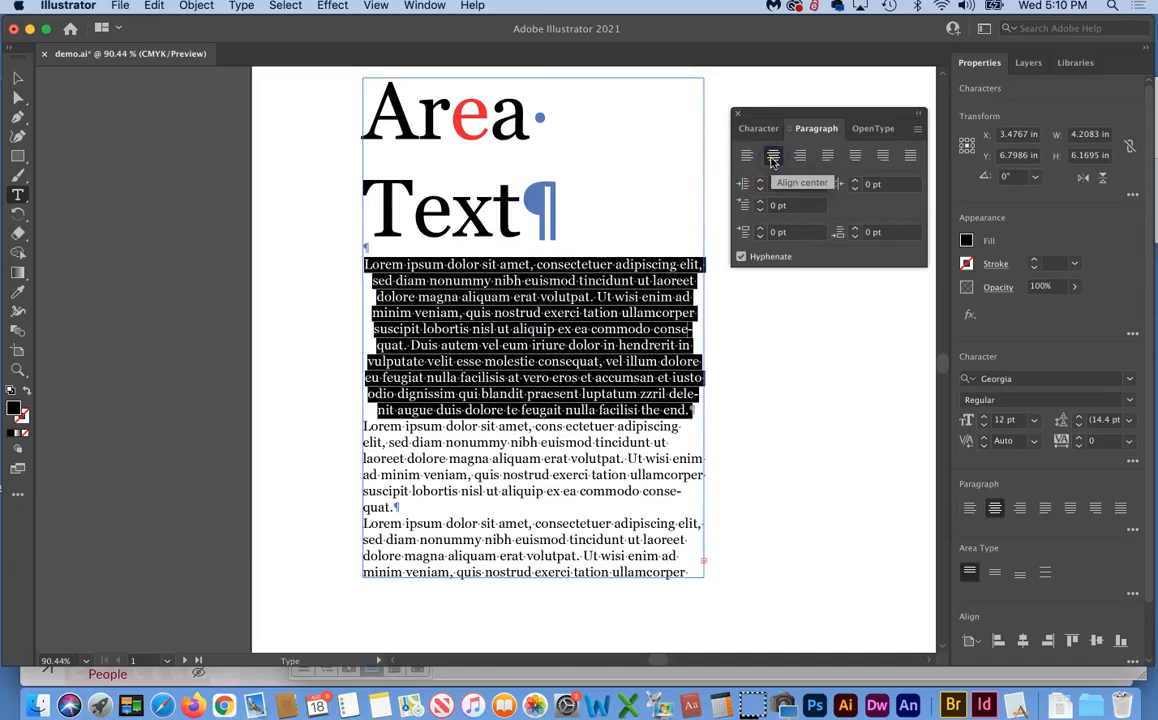
left_click(801, 157)
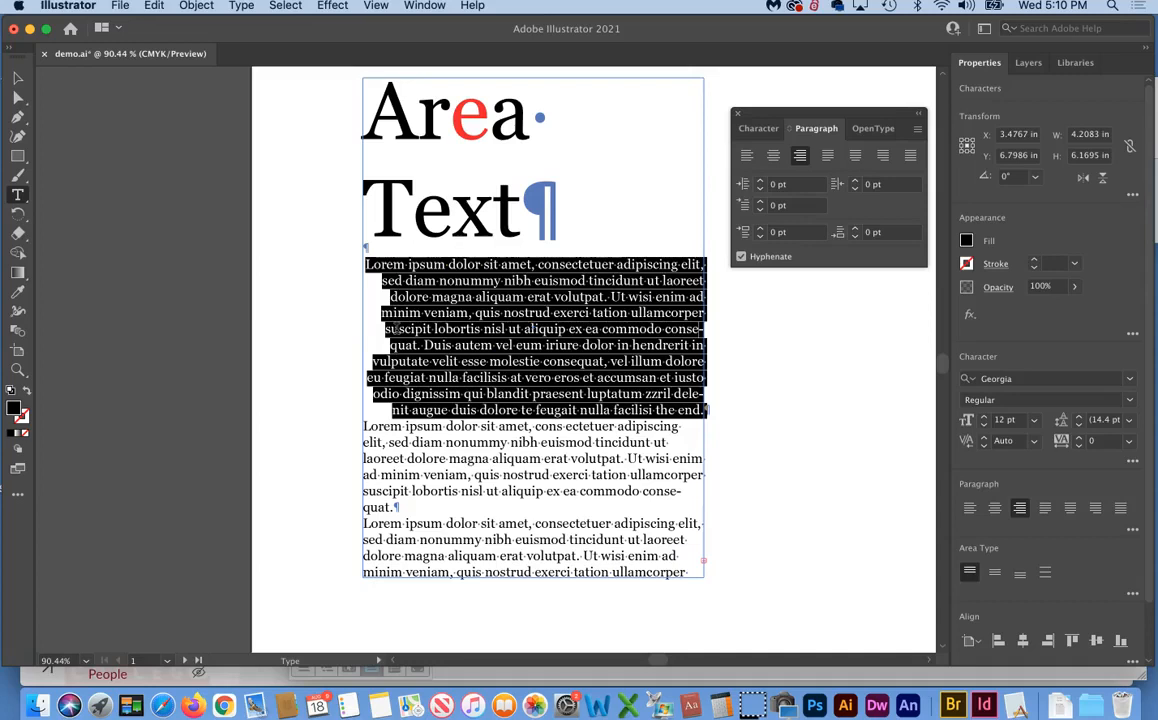
Step: Compare the justified alignments on the selected paragraph and finish with Justify with last line aligned left
left_click(828, 158)
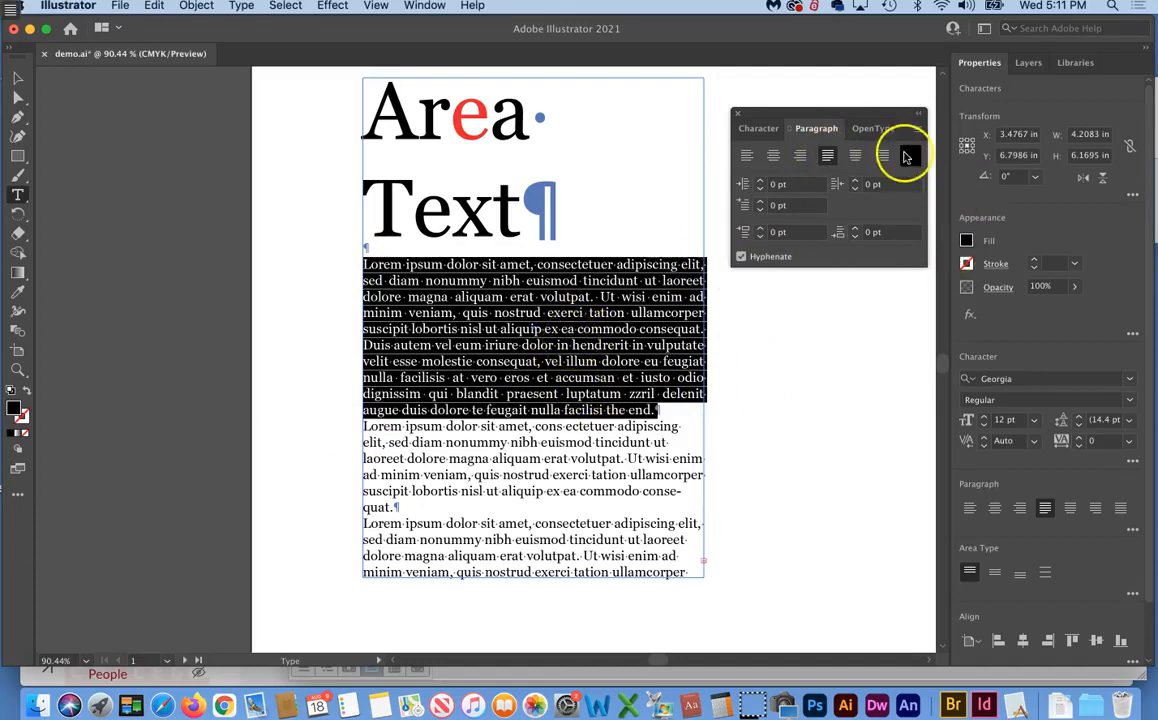
left_click(856, 158)
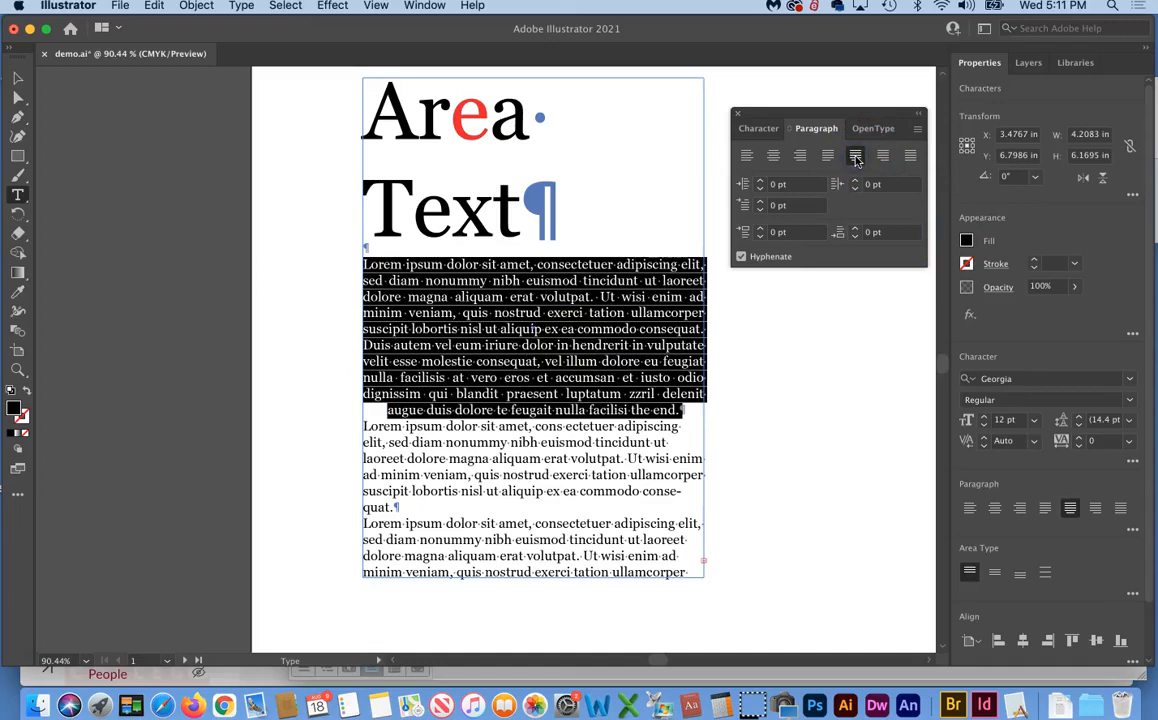
left_click(884, 157)
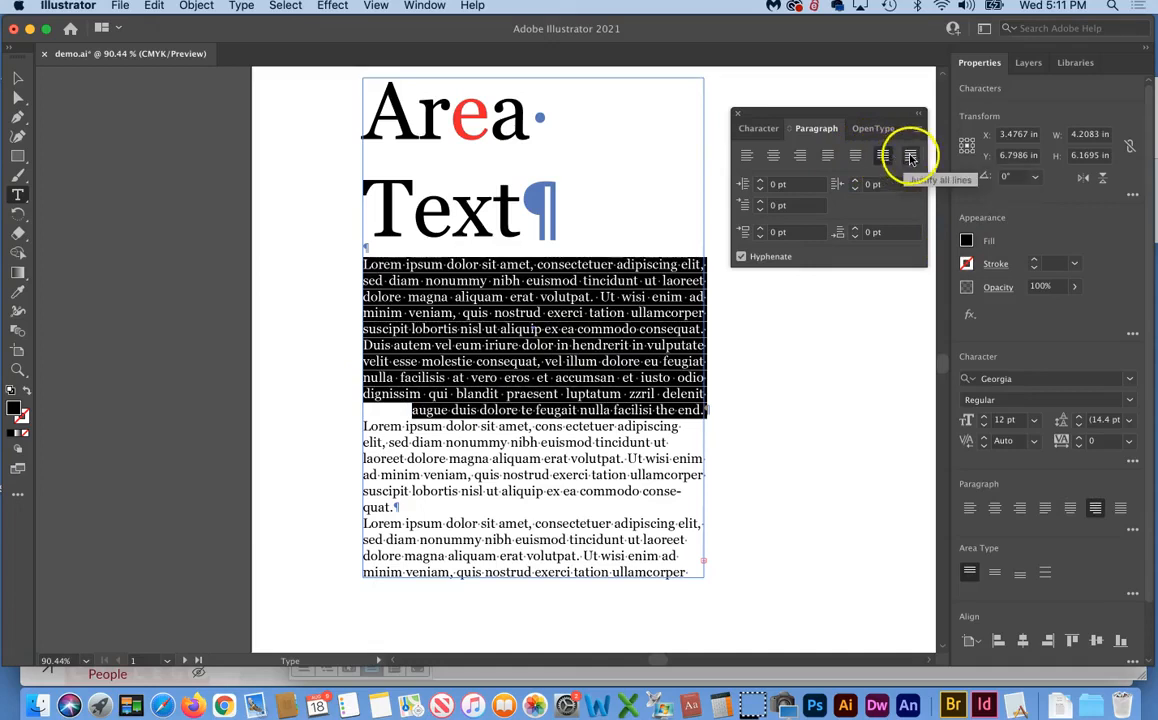
left_click(911, 157)
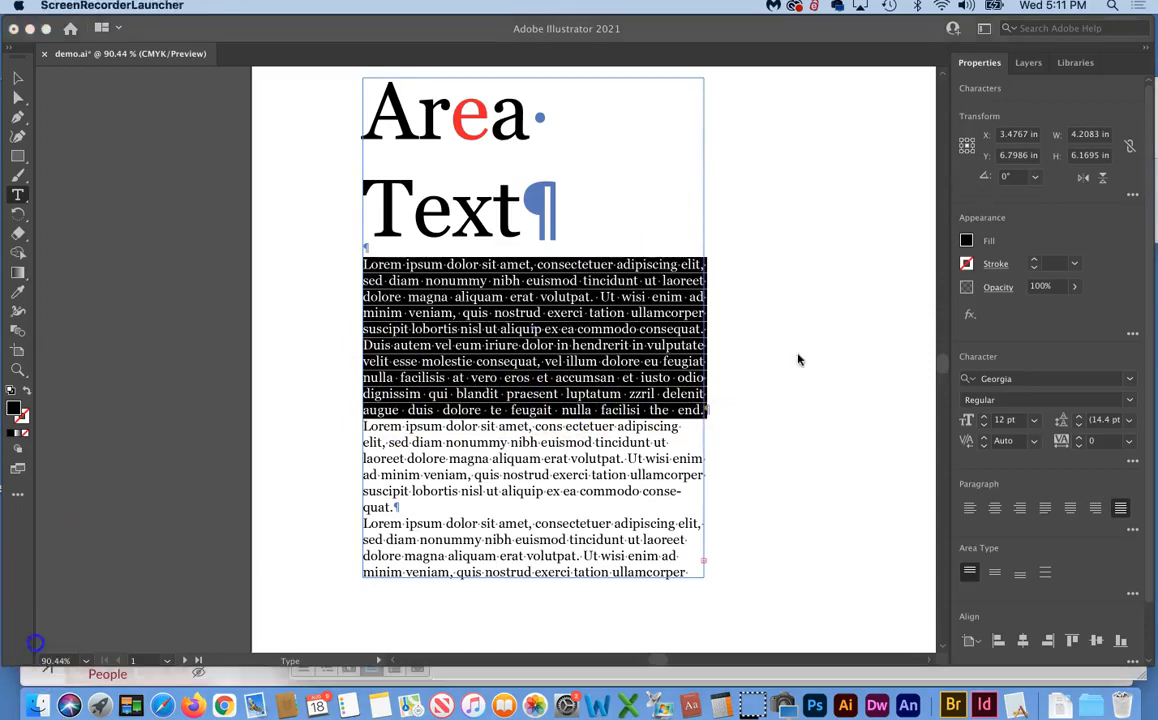
left_click(775, 160)
left_click(827, 157)
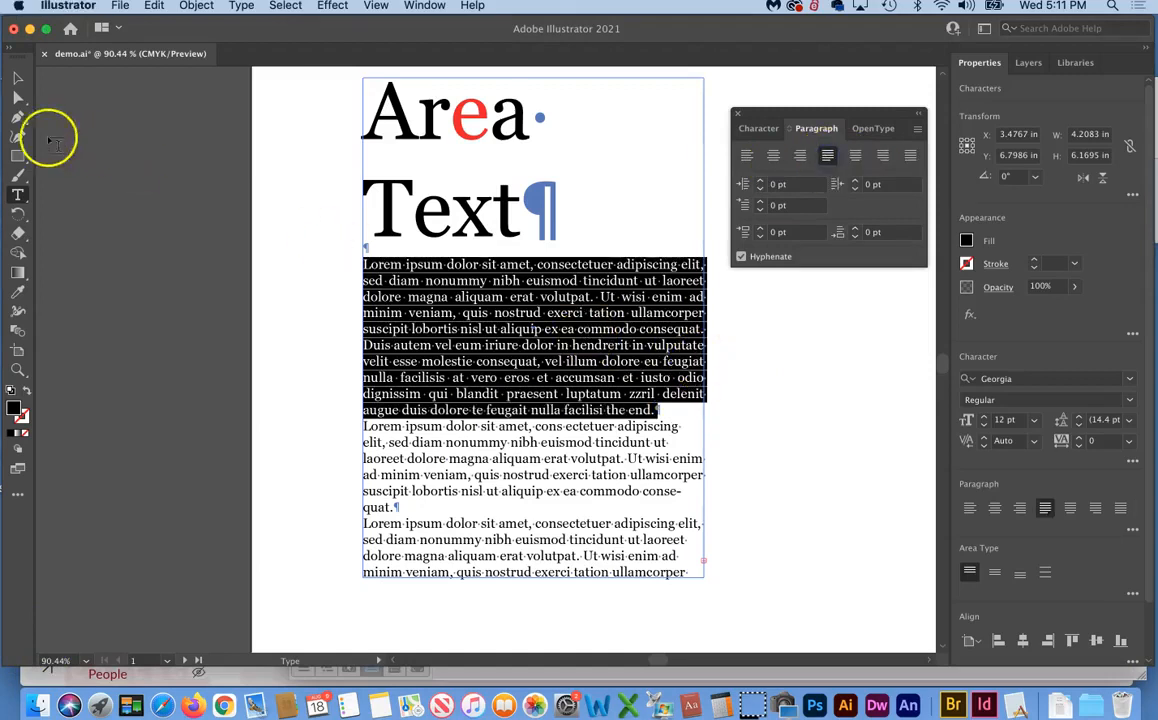
Step: Narrow the area text frame from its right edge to about 2.33 in wide and deselect it
left_click(18, 77)
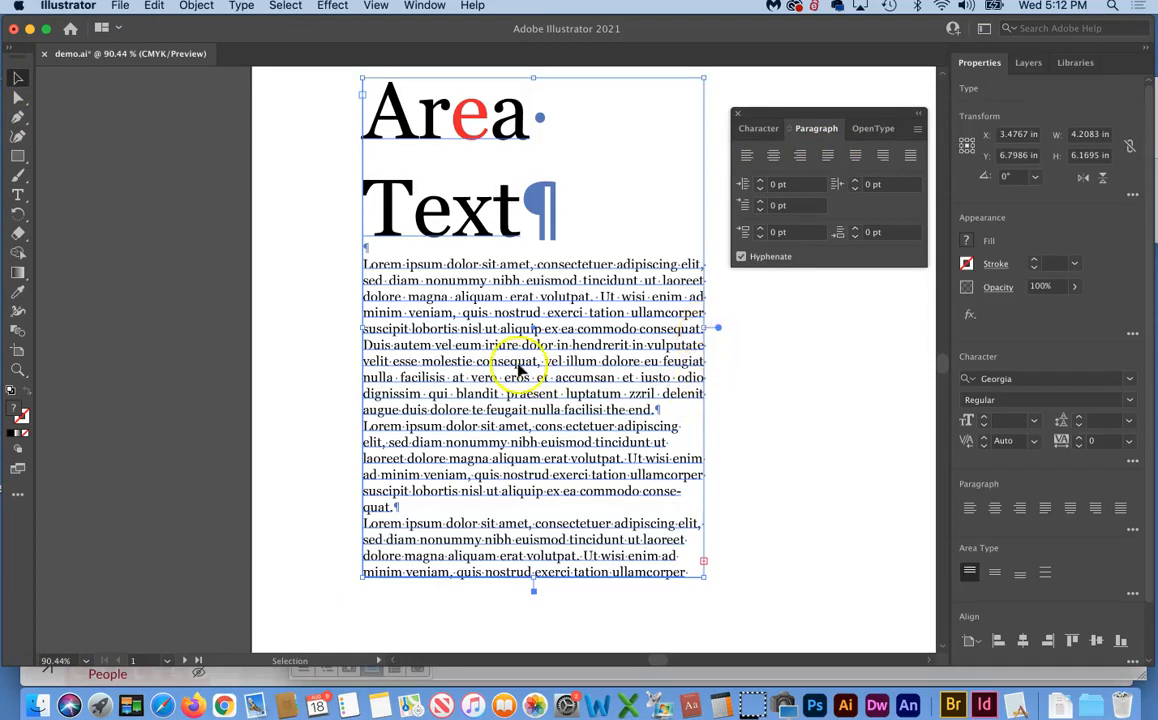
left_click_drag(704, 328, 551, 323)
left_click(698, 390)
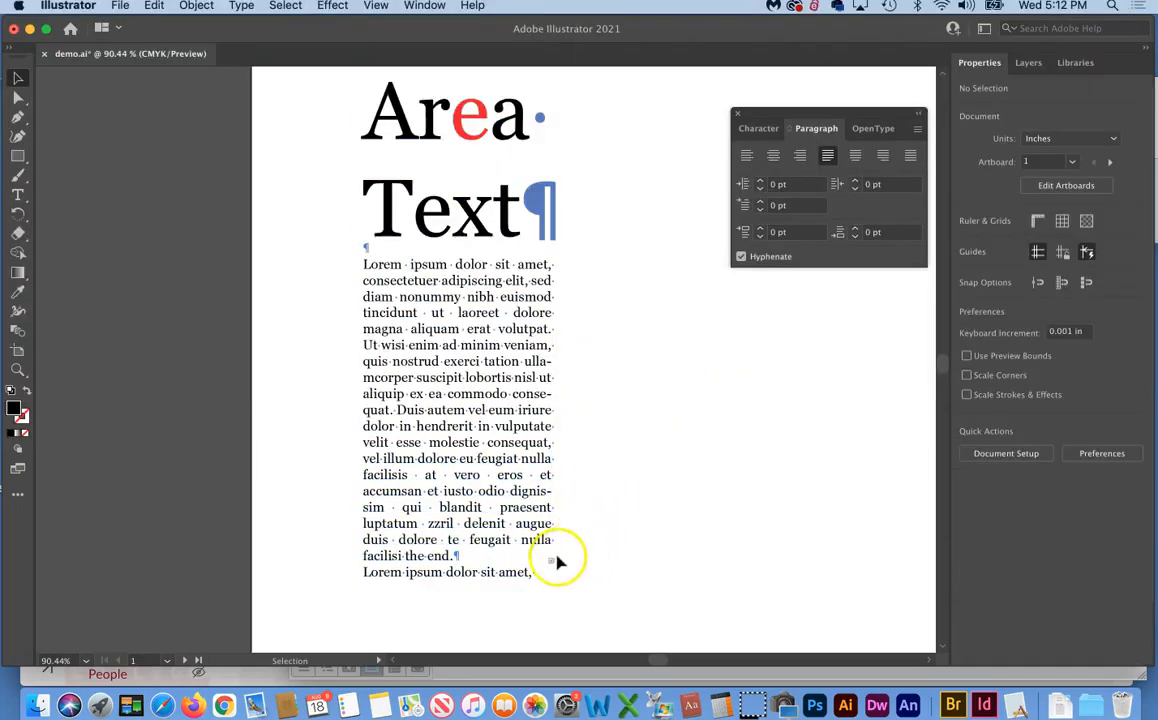
Step: Turn off the display of hidden characters in the document
left_click(242, 8)
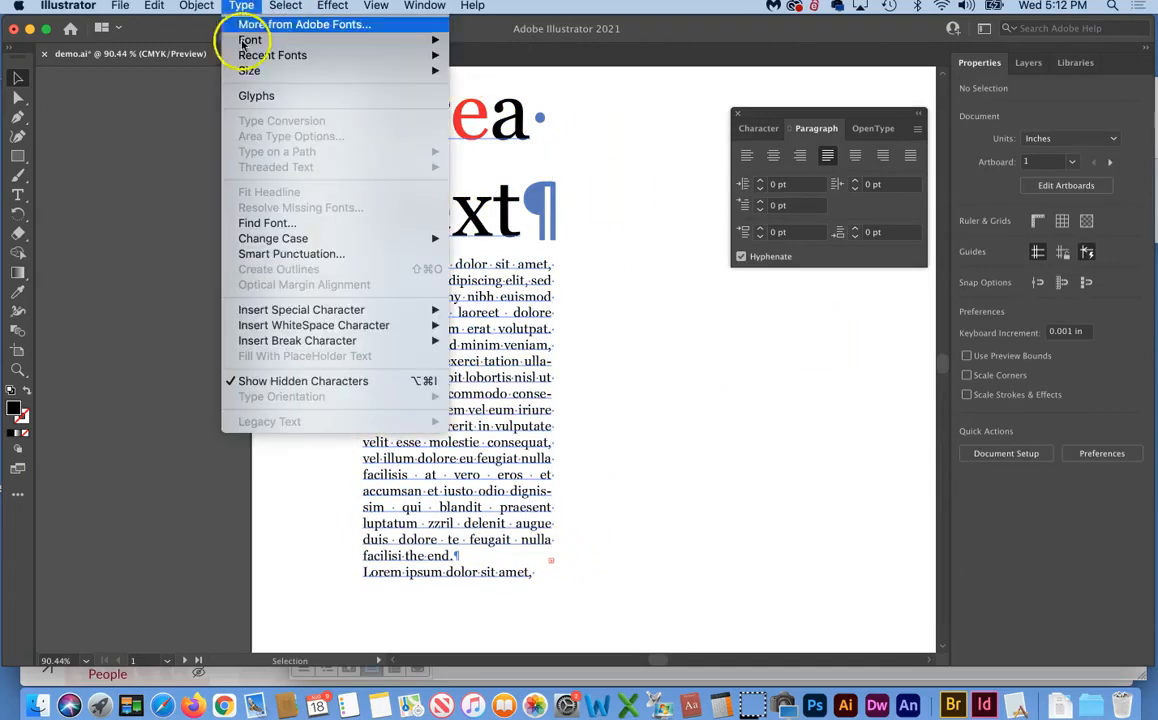
left_click(295, 381)
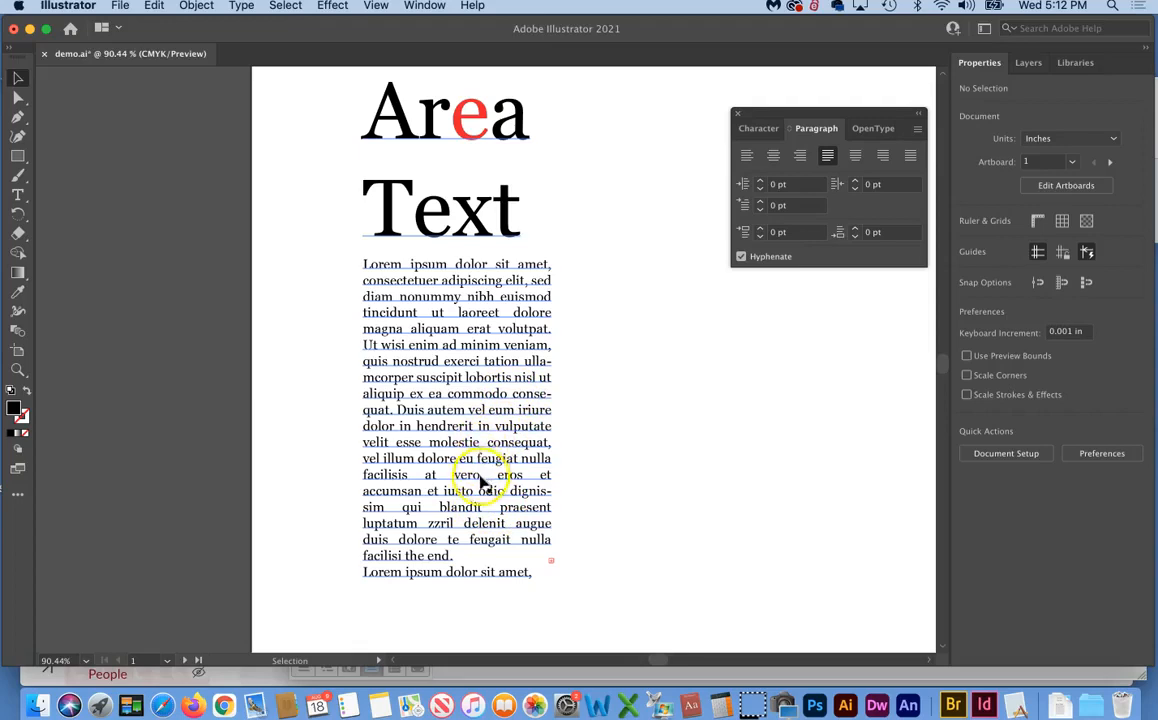
left_click(717, 429)
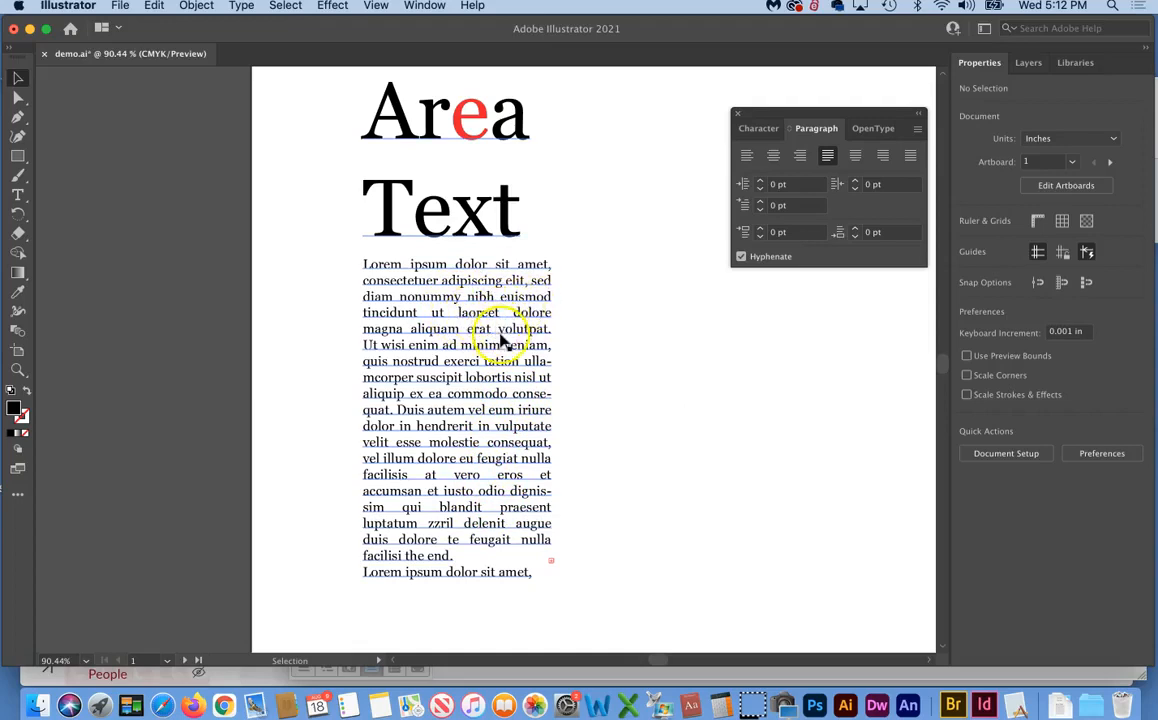
Step: Move the area text frame slightly down and widen it to about 3.49 in, leaving it deselected
left_click_drag(478, 474, 474, 484)
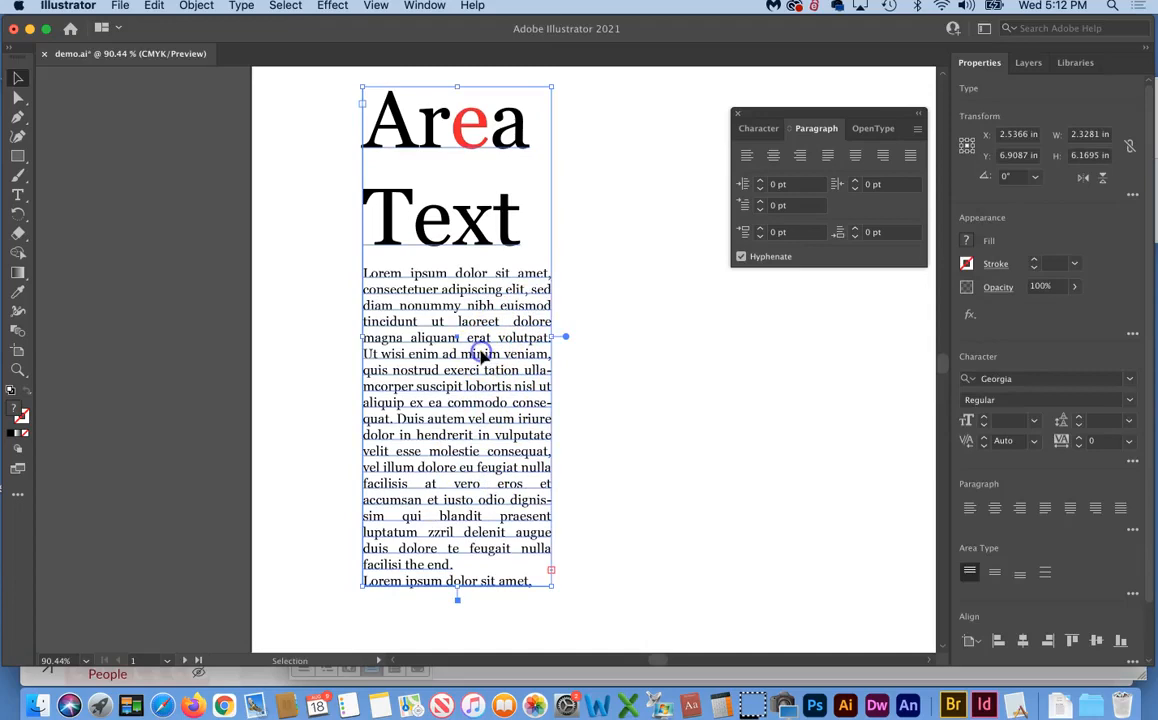
left_click_drag(598, 337, 647, 342)
left_click(703, 386)
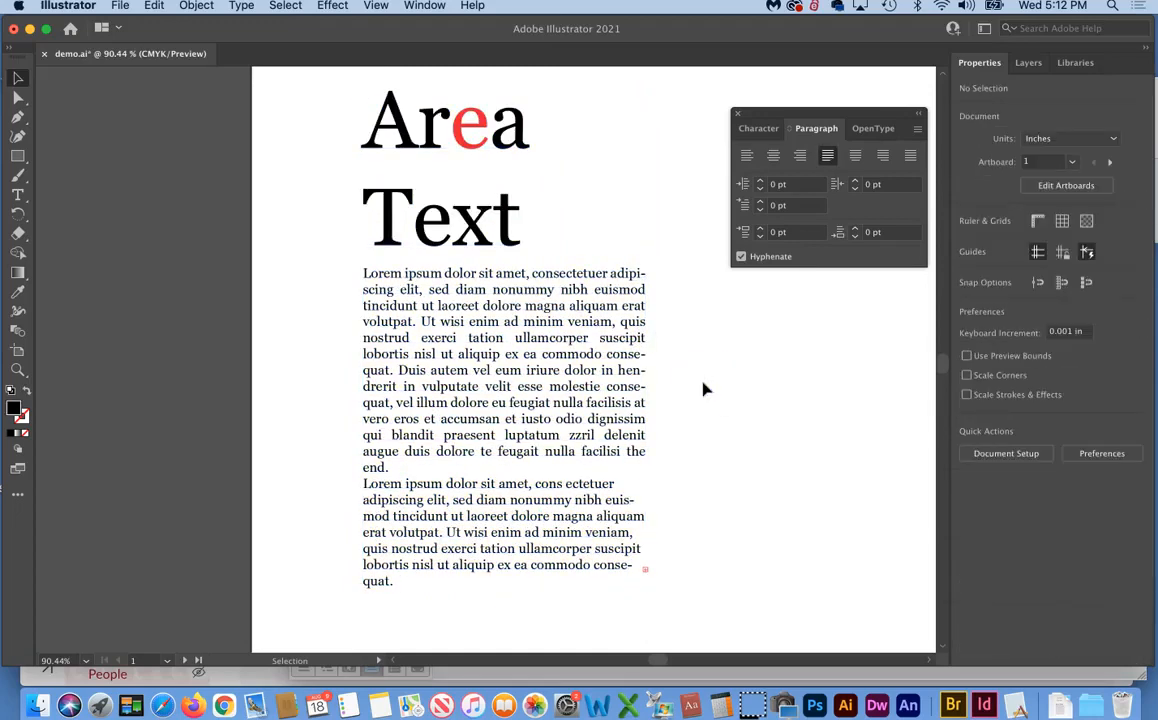
Step: Place the text cursor in the first Lorem ipsum paragraph and increase its left indent to 21 pt
left_click(480, 356)
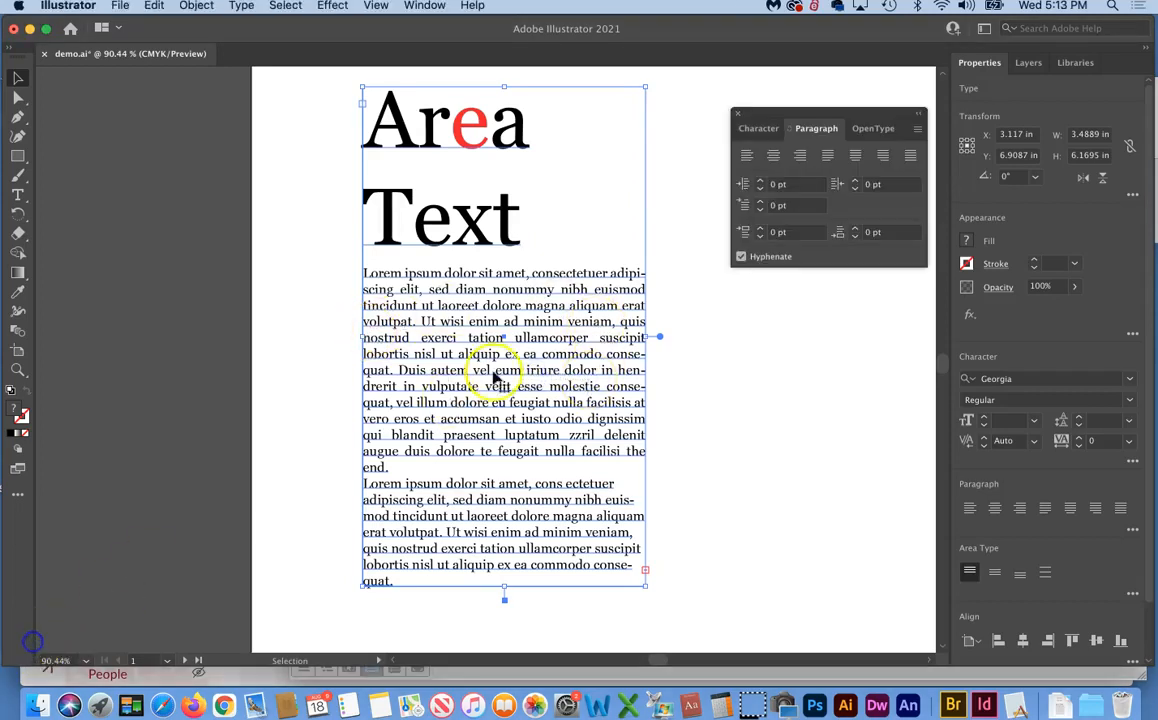
double_click(527, 357)
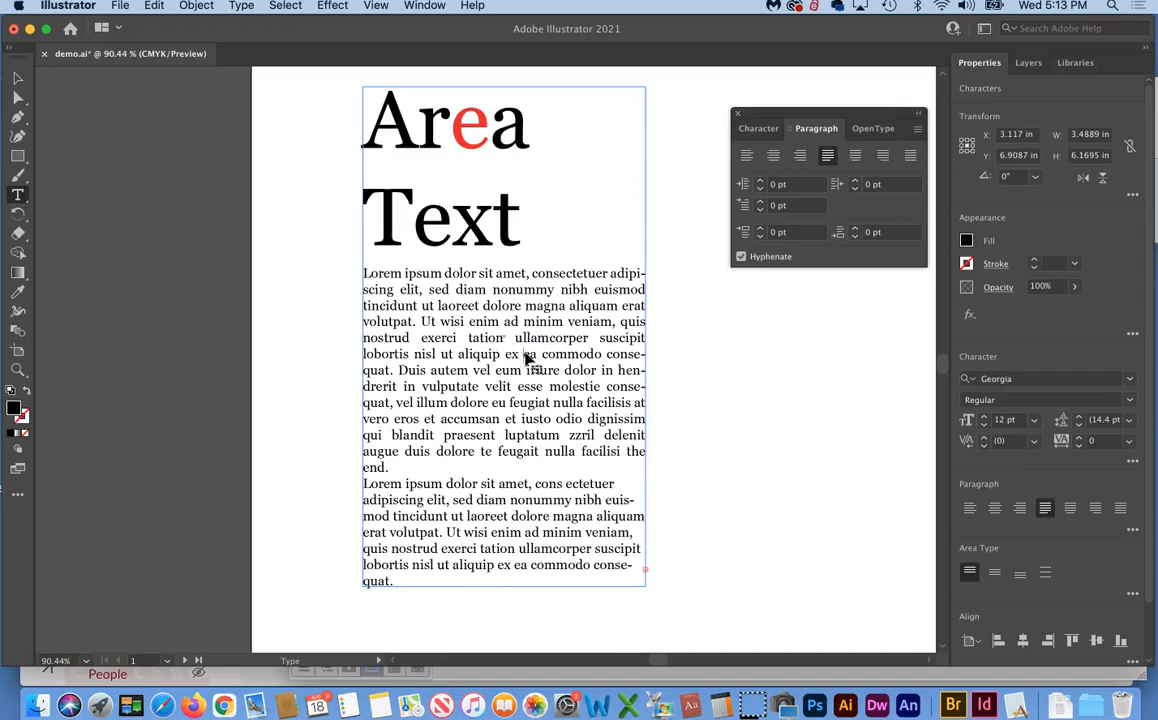
left_click(760, 181)
left_click(760, 181)
left_click(761, 182)
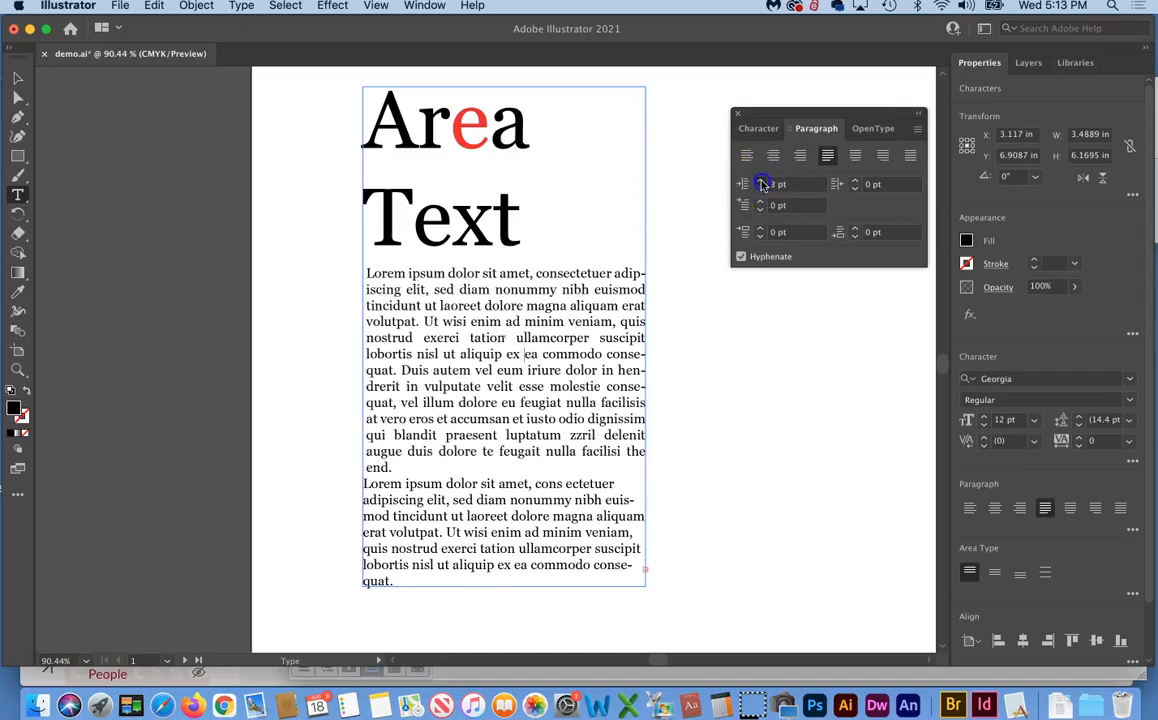
left_click(761, 183)
left_click(761, 183)
left_click(761, 183)
left_click(761, 183)
left_click(761, 183)
left_click(761, 183)
left_click(761, 183)
left_click(761, 183)
left_click(761, 183)
left_click(761, 183)
left_click(761, 183)
left_click(761, 183)
left_click(761, 183)
left_click(761, 183)
left_click(761, 183)
left_click(761, 183)
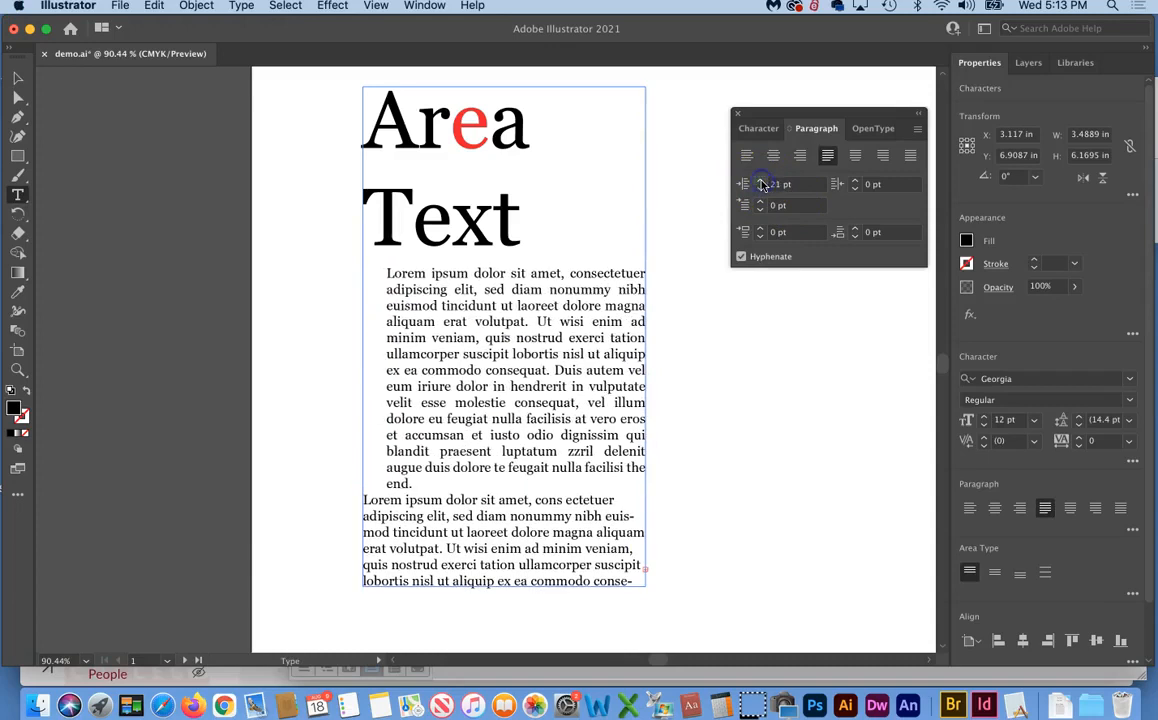
Step: Reset the first Lorem ipsum paragraph's left indent to 0 pt
left_click(778, 184)
type("0")
key("Return")
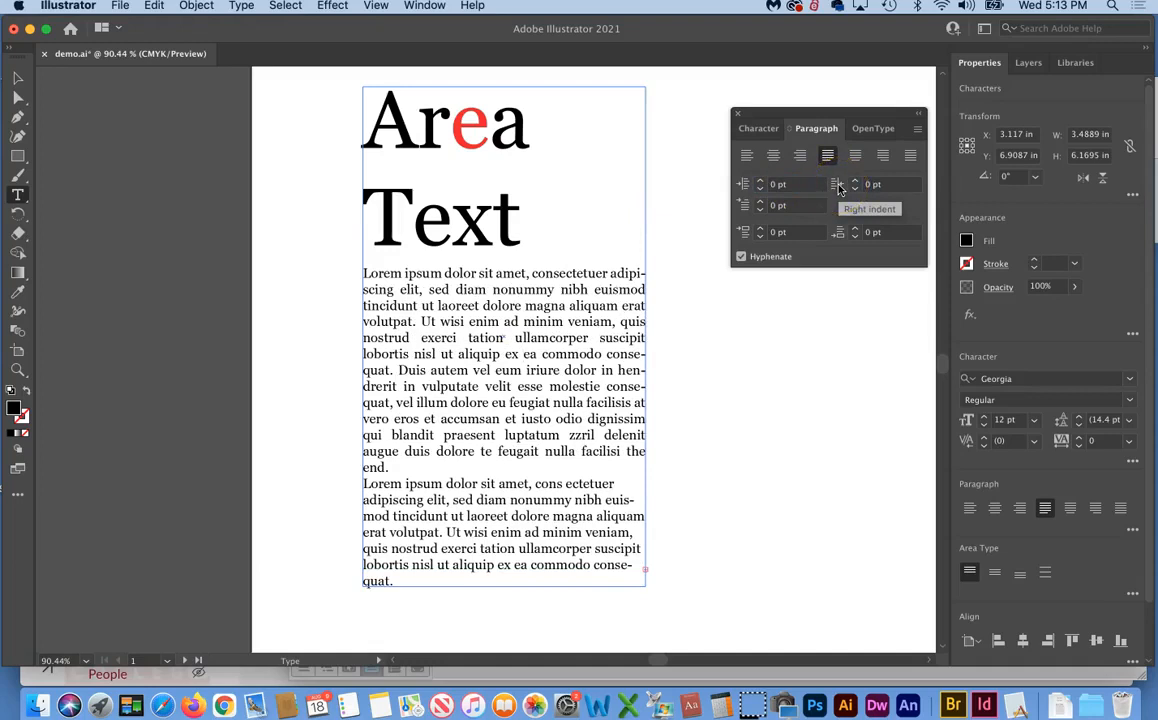
Step: Try a right indent of 38 pt on the first Lorem ipsum paragraph and reset it to 0 pt
left_click(854, 182)
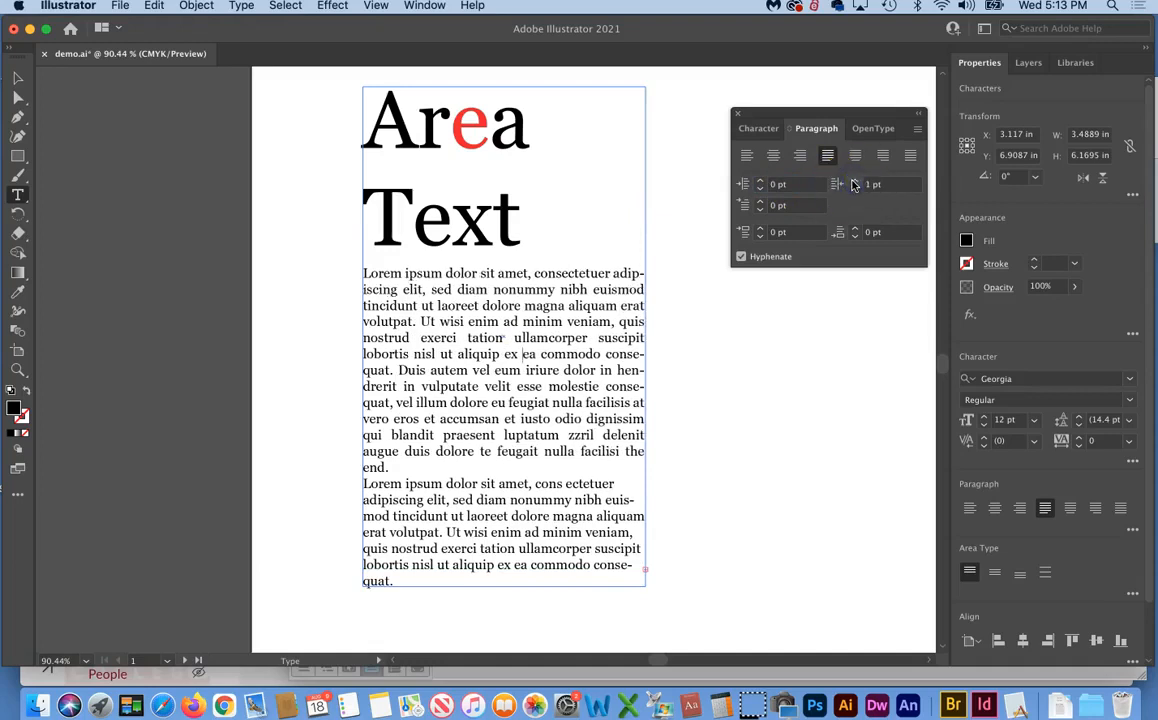
double_click(495, 306)
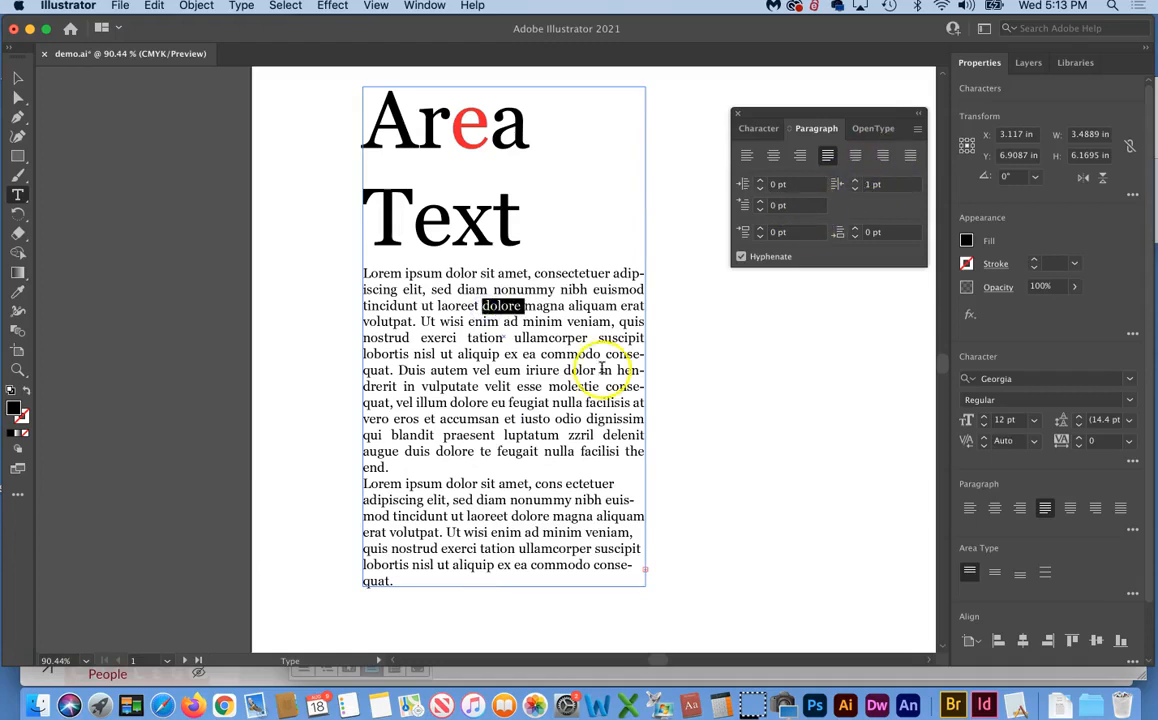
left_click(855, 182)
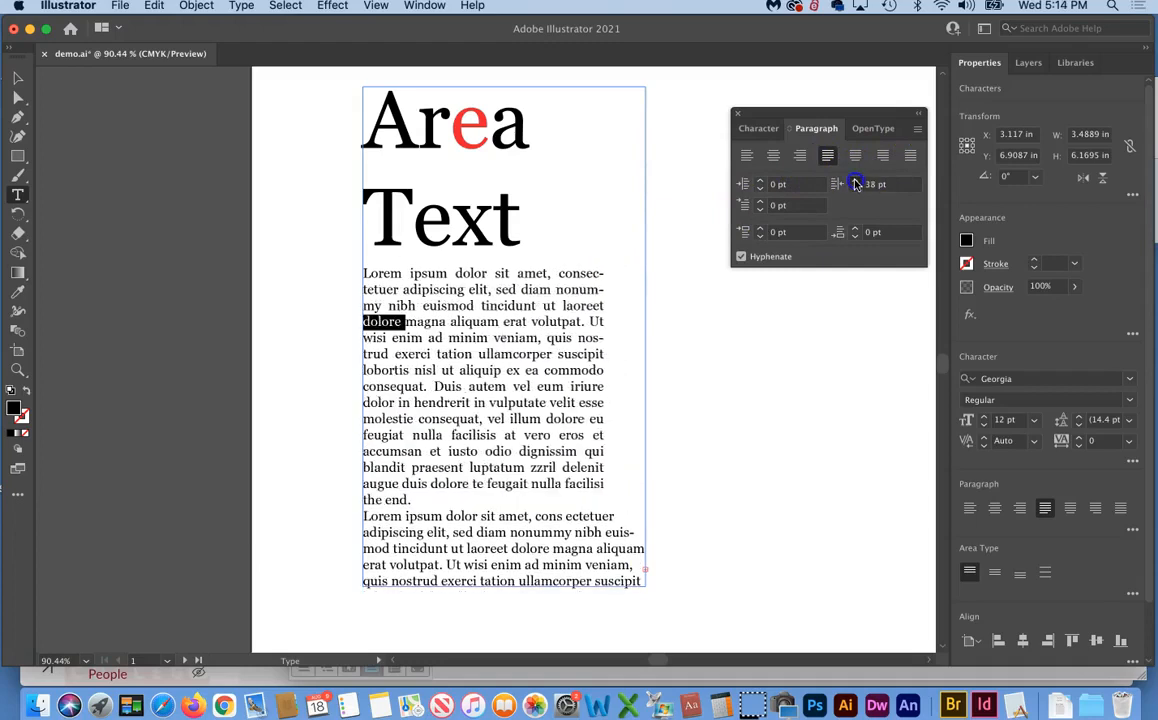
left_click(858, 185)
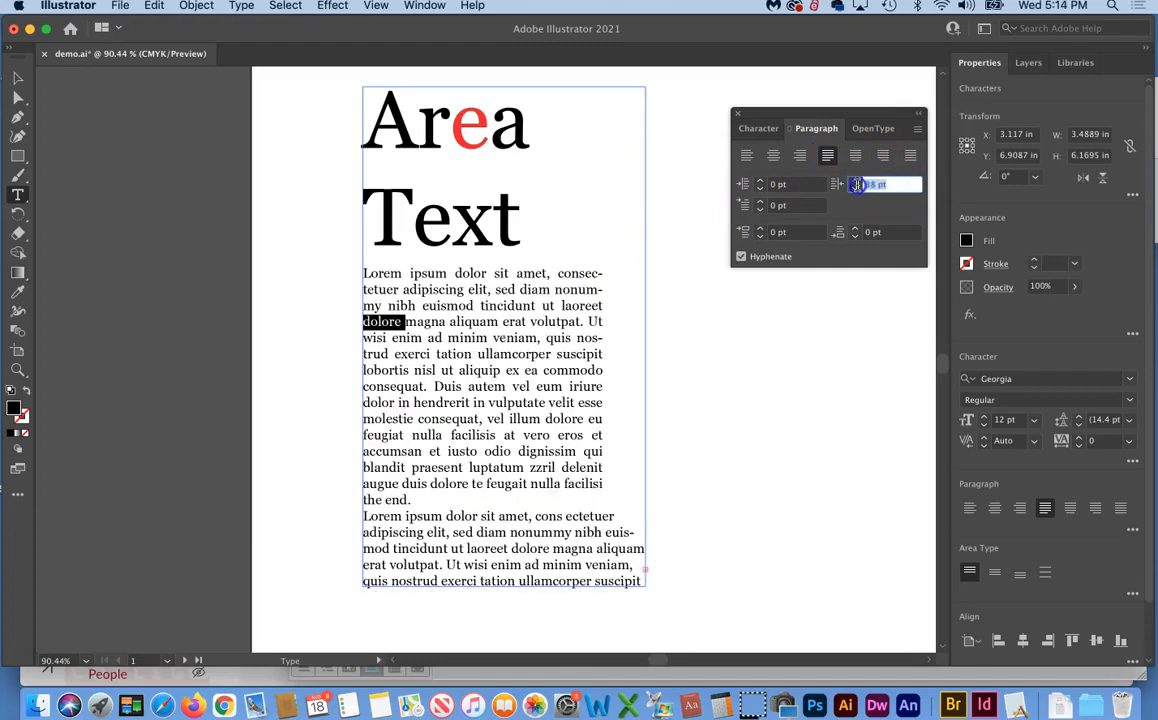
key("Return")
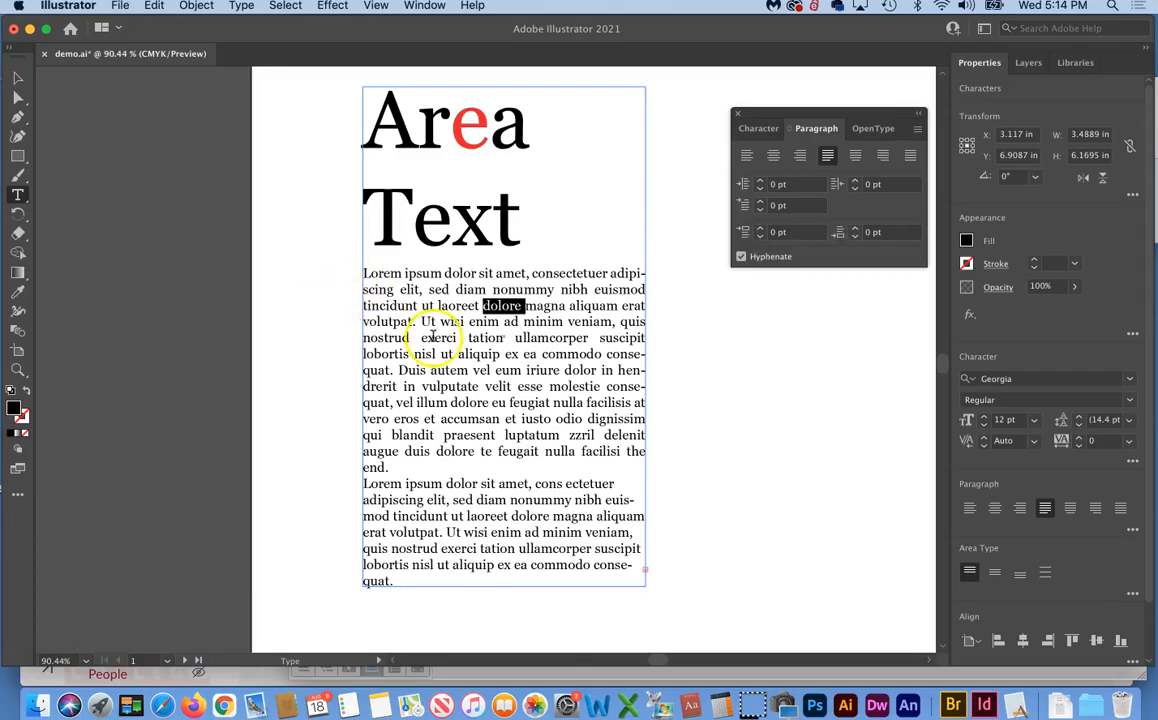
left_click(392, 306)
scroll(449, 349, "right", 1)
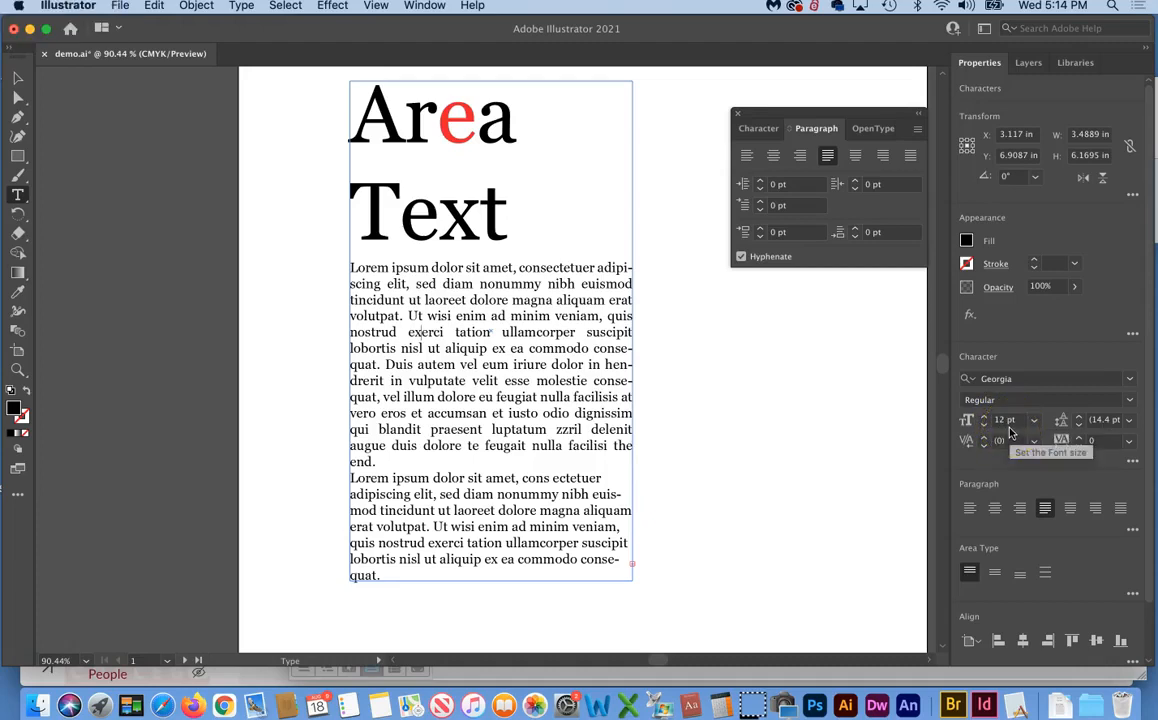
left_click(633, 369)
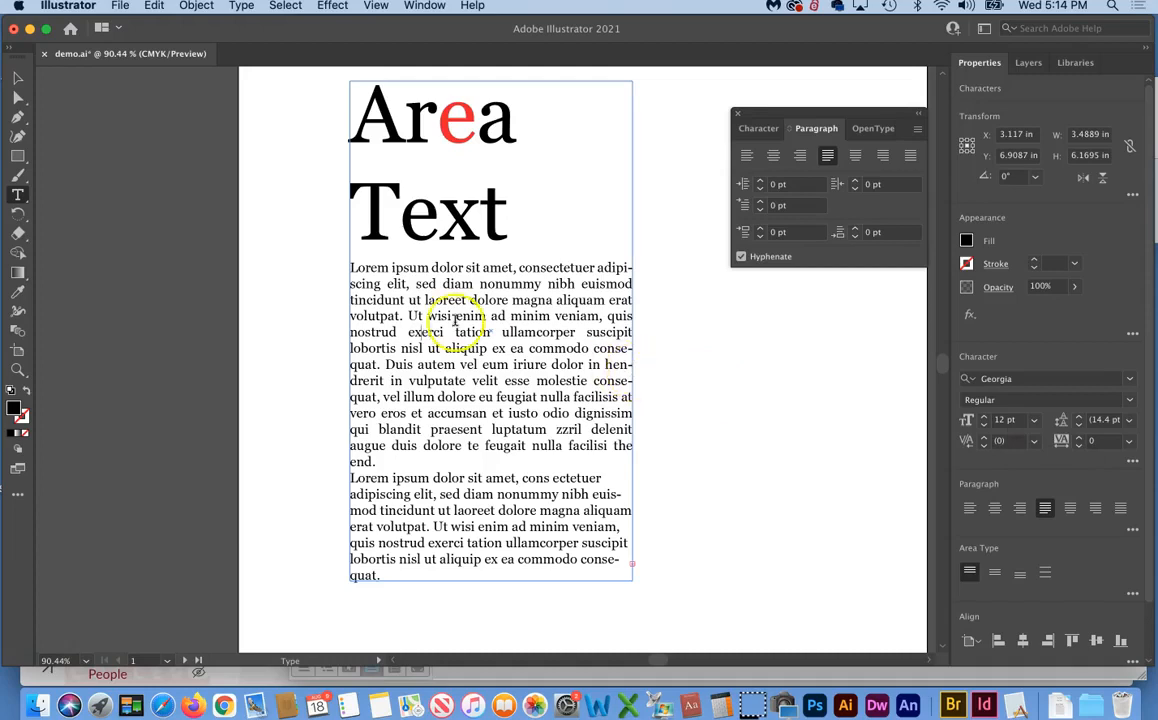
left_click_drag(351, 268, 384, 265)
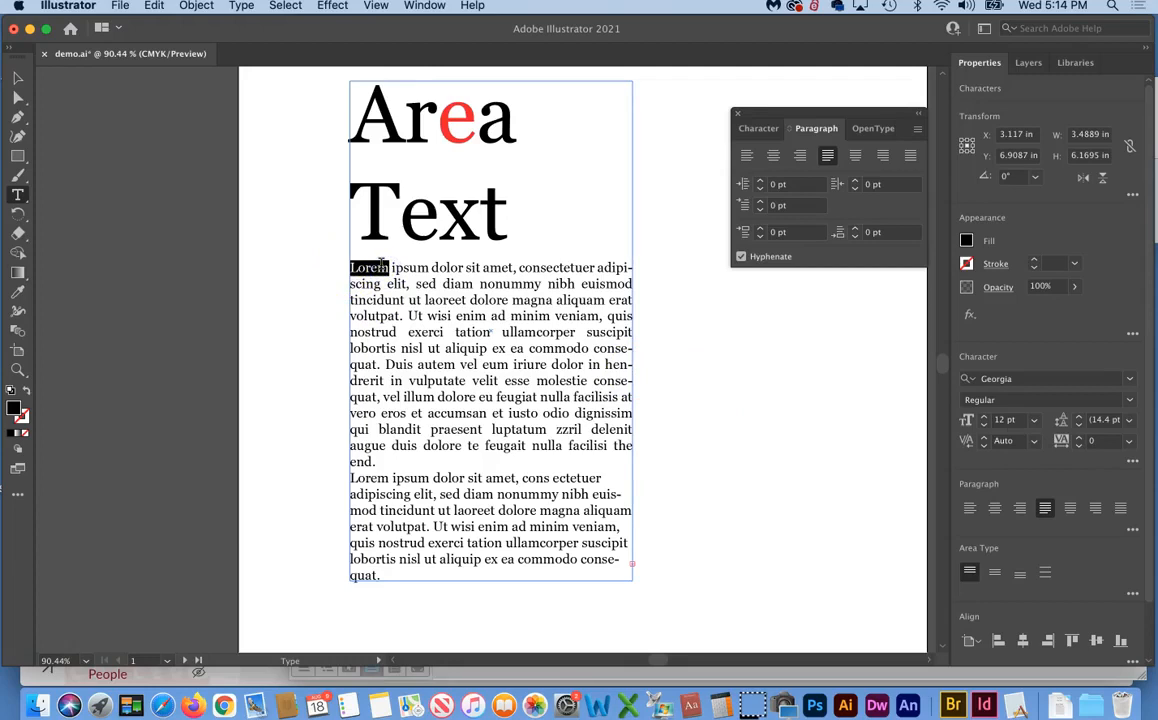
left_click(405, 305)
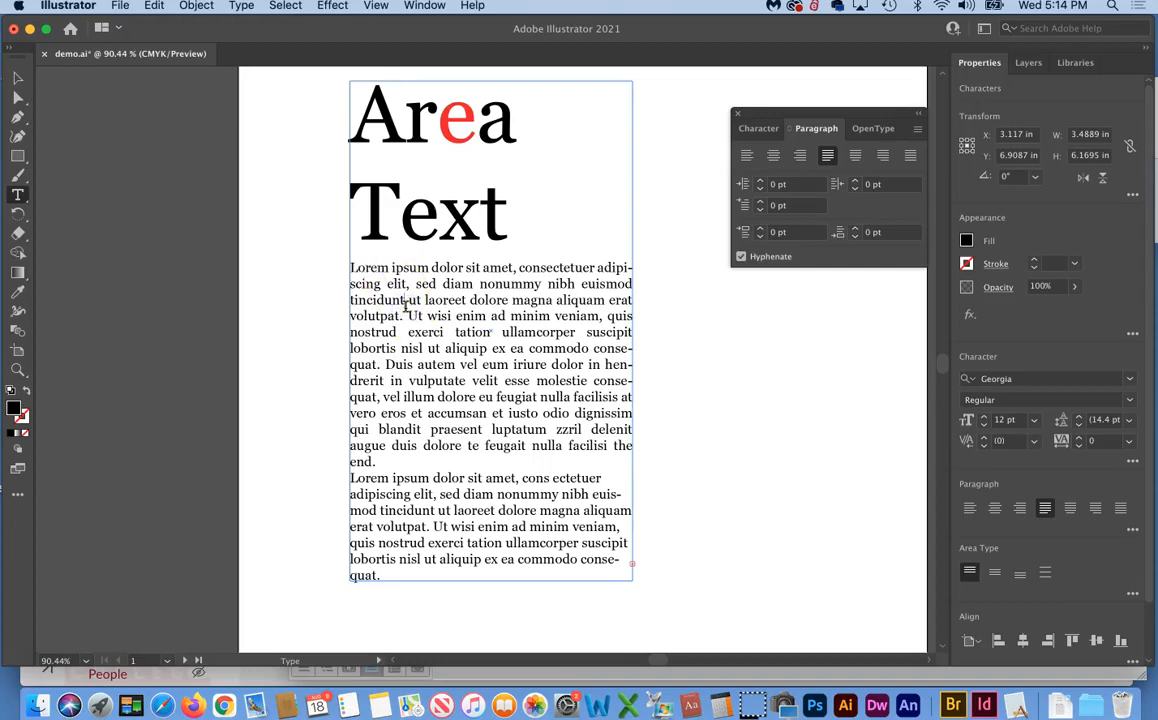
Step: Widen the area text frame to about 4.94 in by extending its right edge
scroll(439, 292, "right", 4)
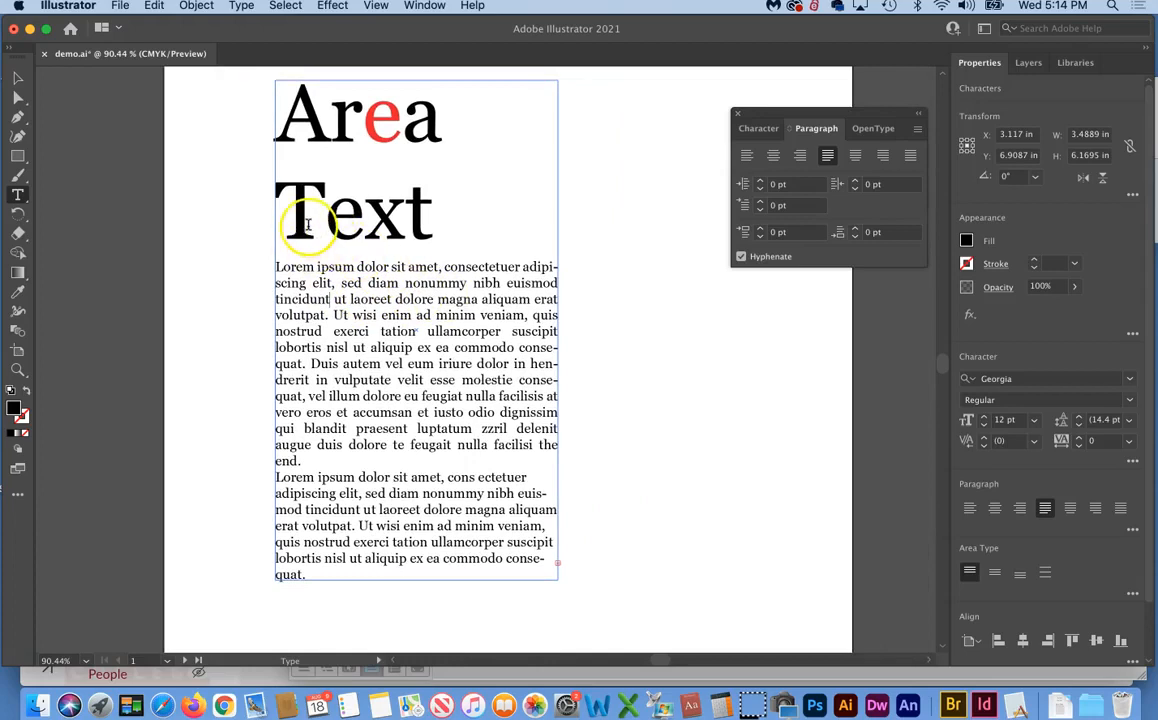
left_click(17, 80)
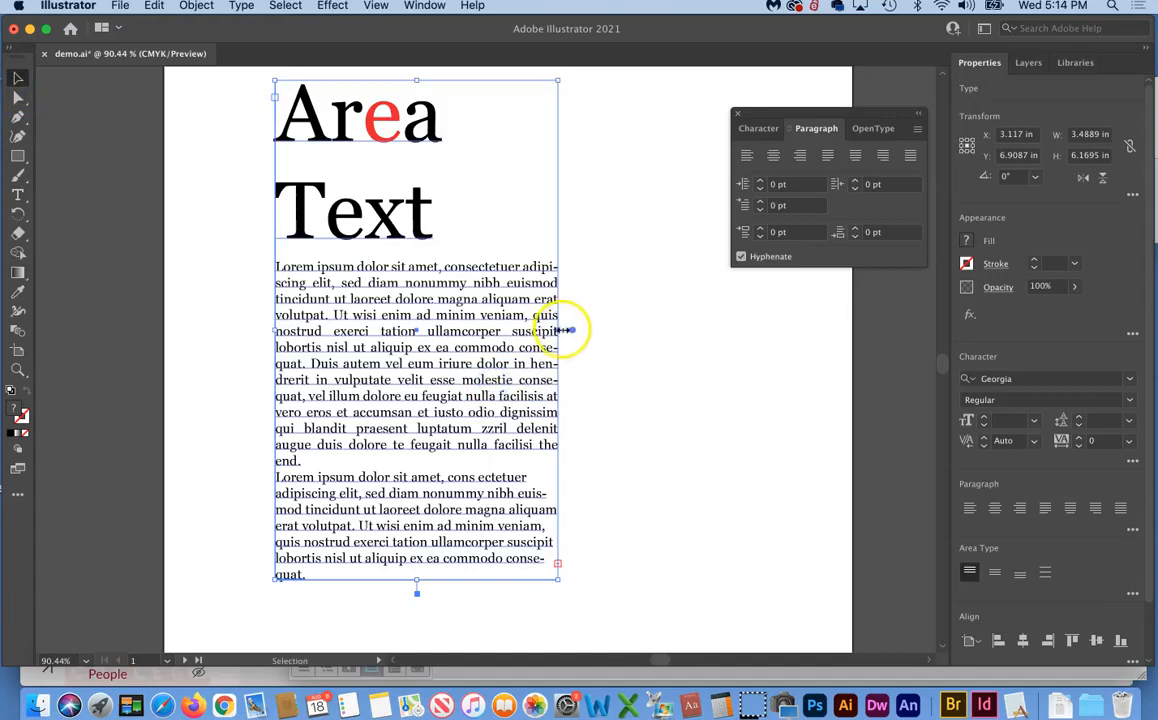
left_click_drag(561, 329, 676, 330)
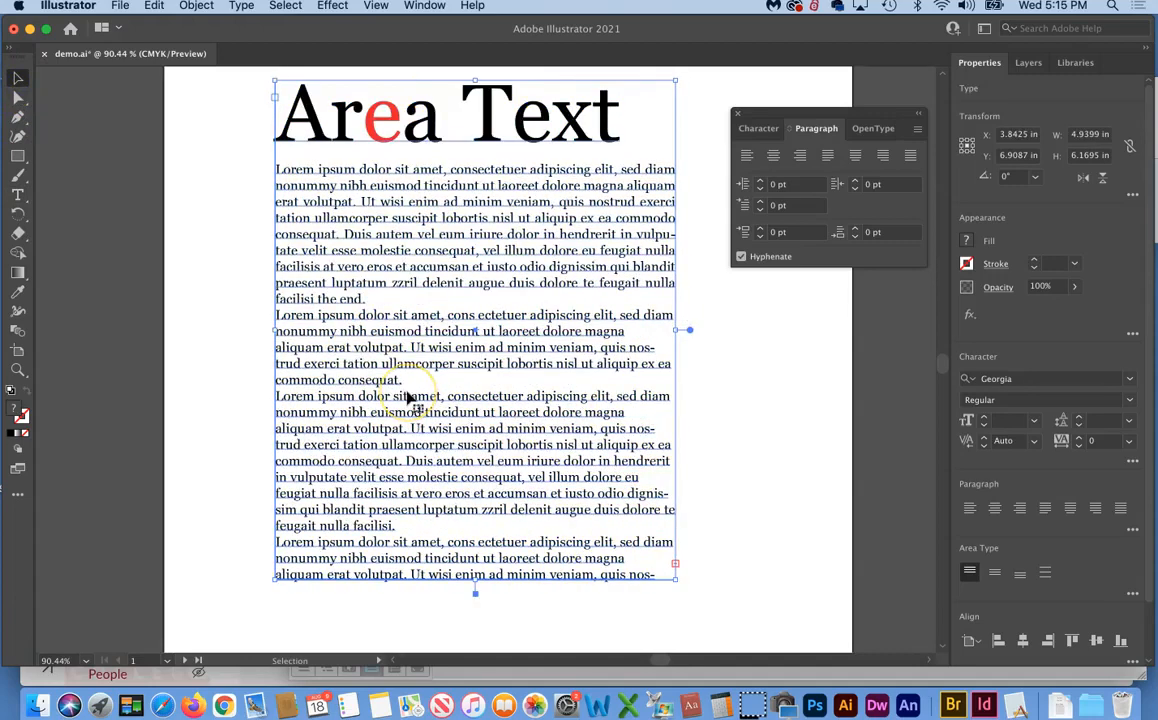
Step: Select all the text in the frame and set its first-line left indent to 36 pt
left_click(336, 240)
left_click(18, 194)
left_click(369, 229)
left_click(422, 258)
key("Escape")
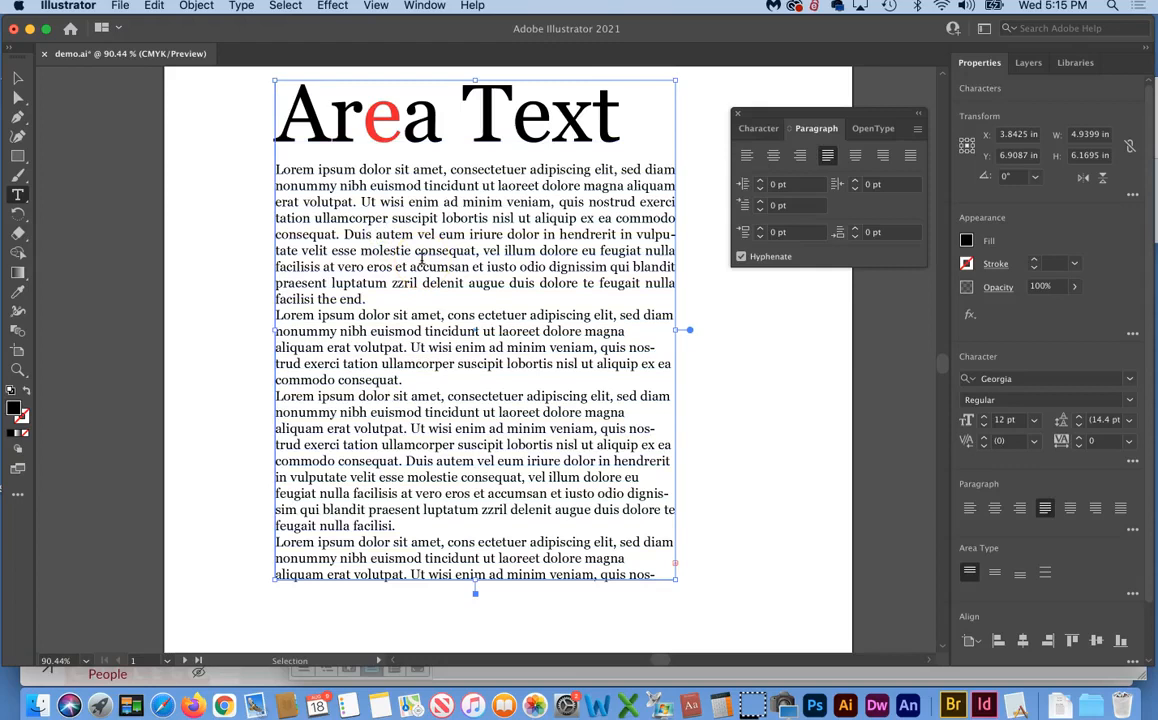
left_click(422, 258)
key("super+a")
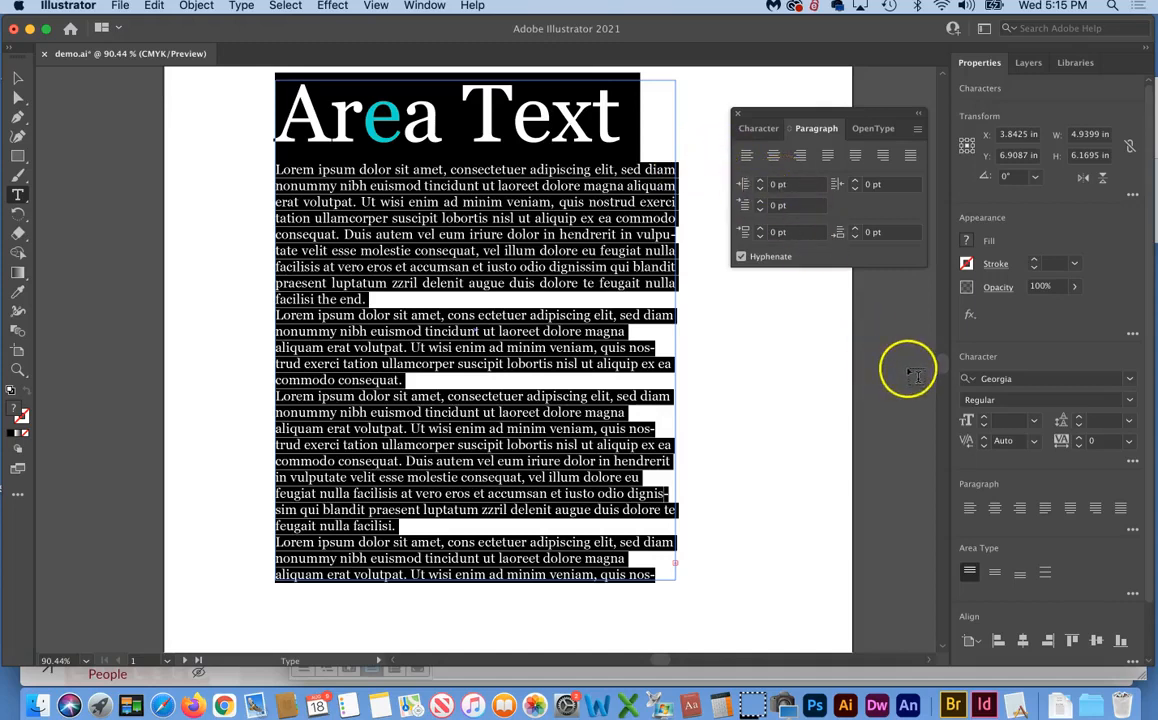
left_click(798, 208)
left_click(764, 205)
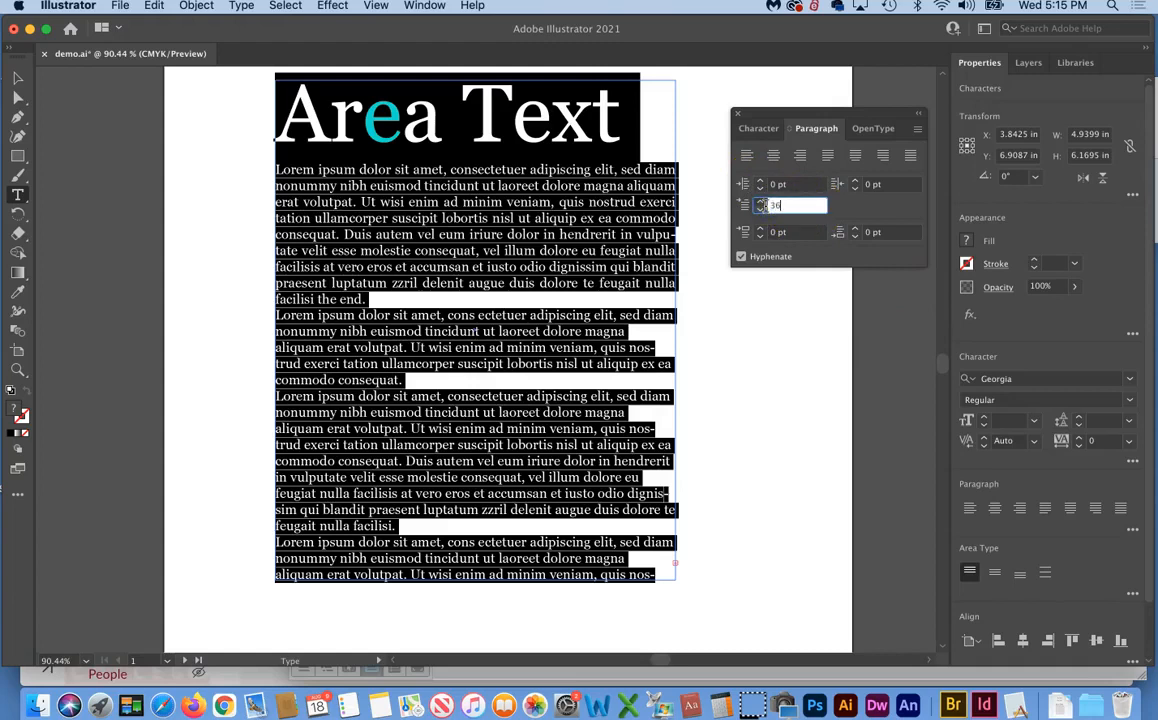
key("Tab")
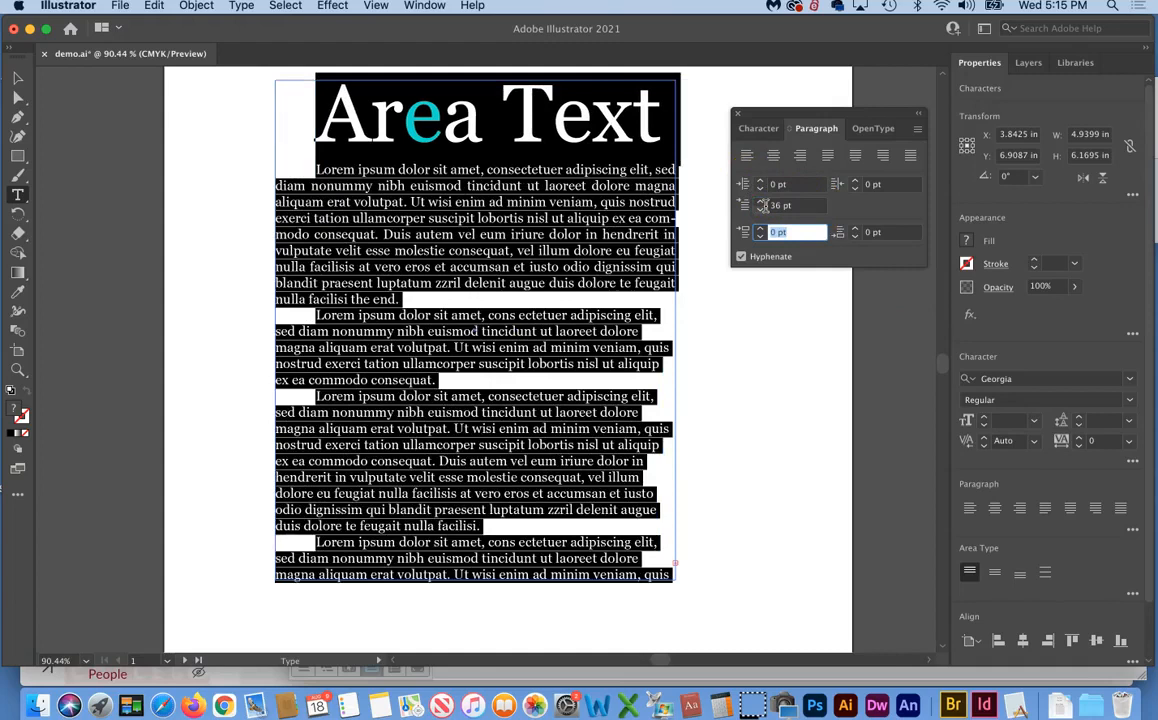
left_click(508, 315)
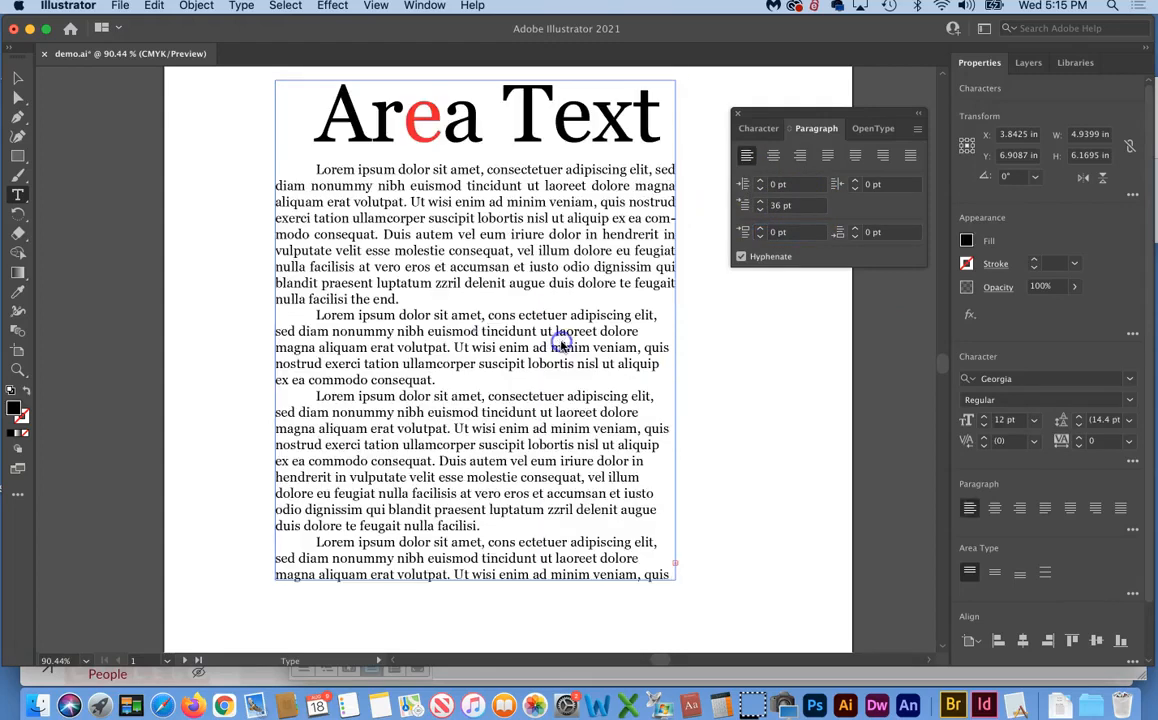
Step: Set the first-line left indent of the heading and the first Lorem ipsum paragraph to 0 pt
left_click(428, 214)
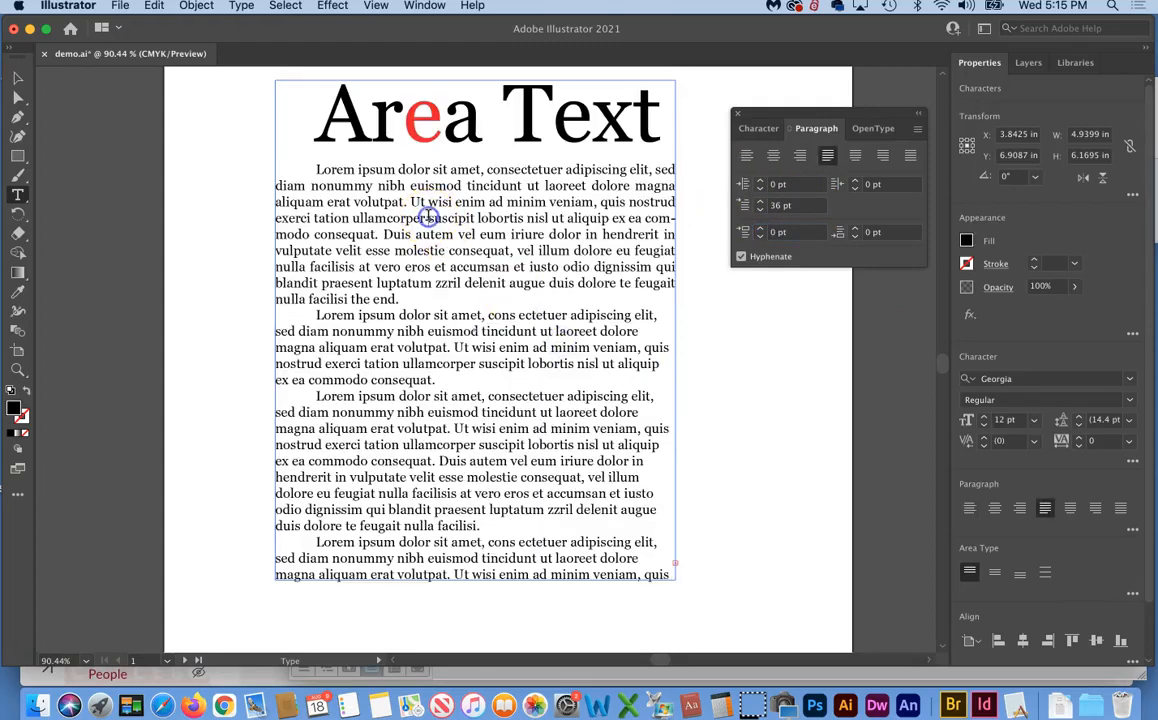
left_click(404, 122, "shift")
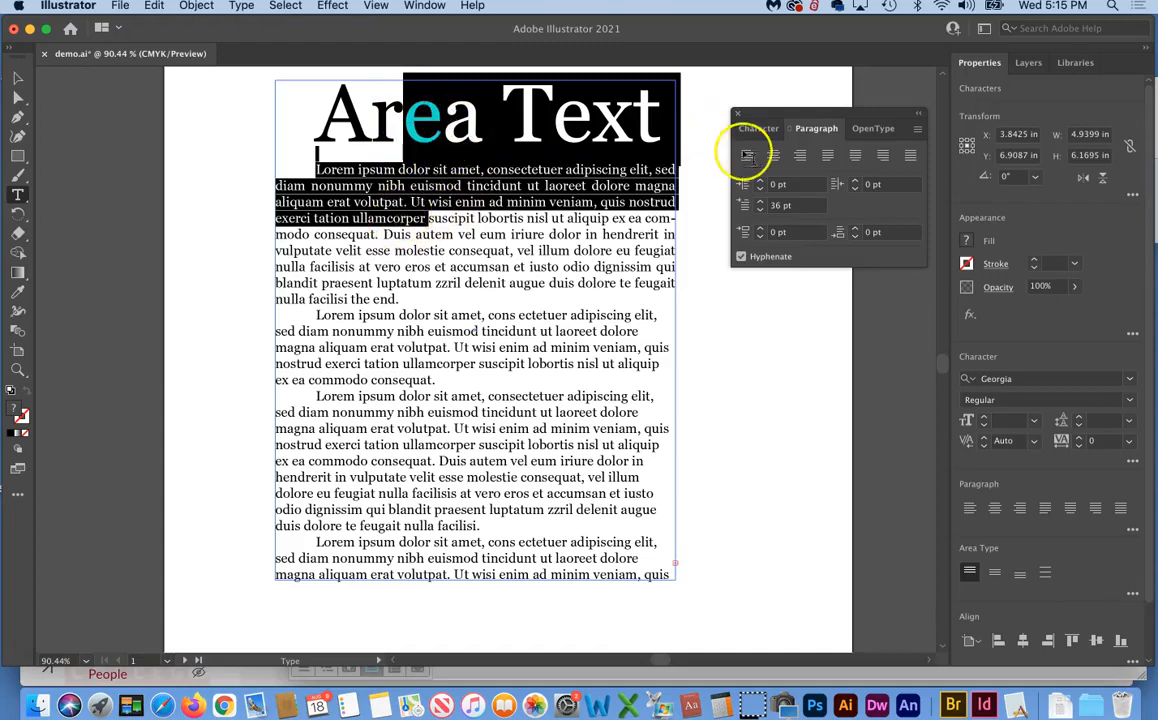
left_click(741, 205)
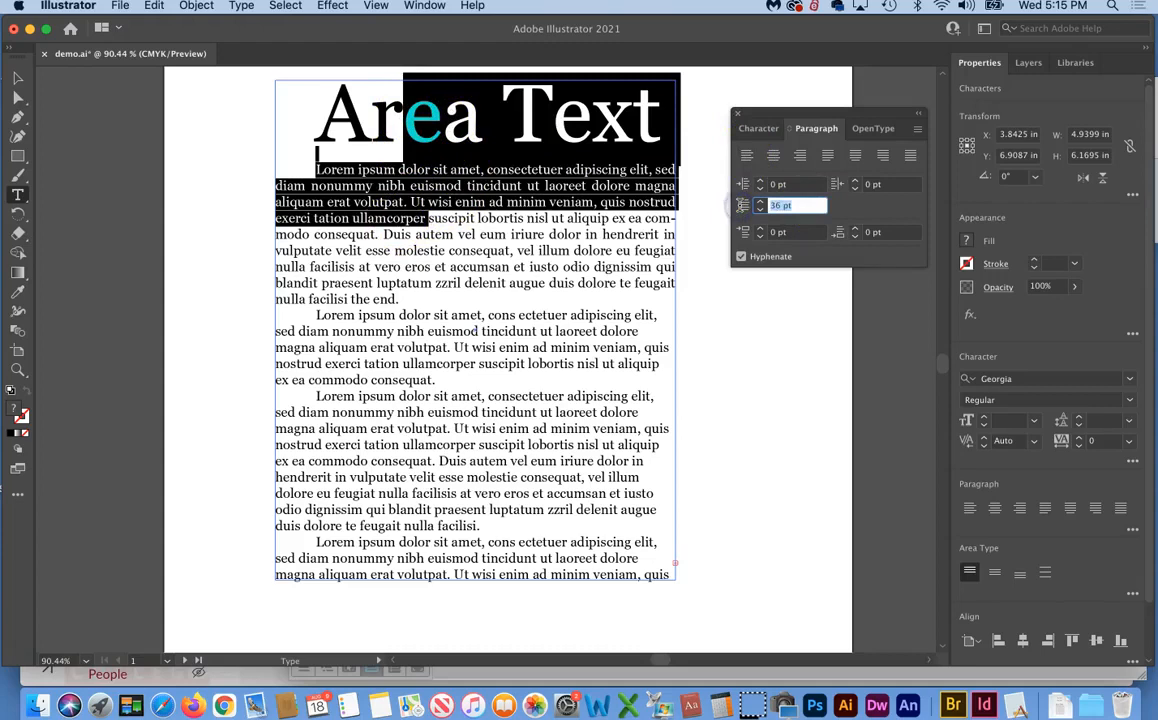
type("0")
key("Return")
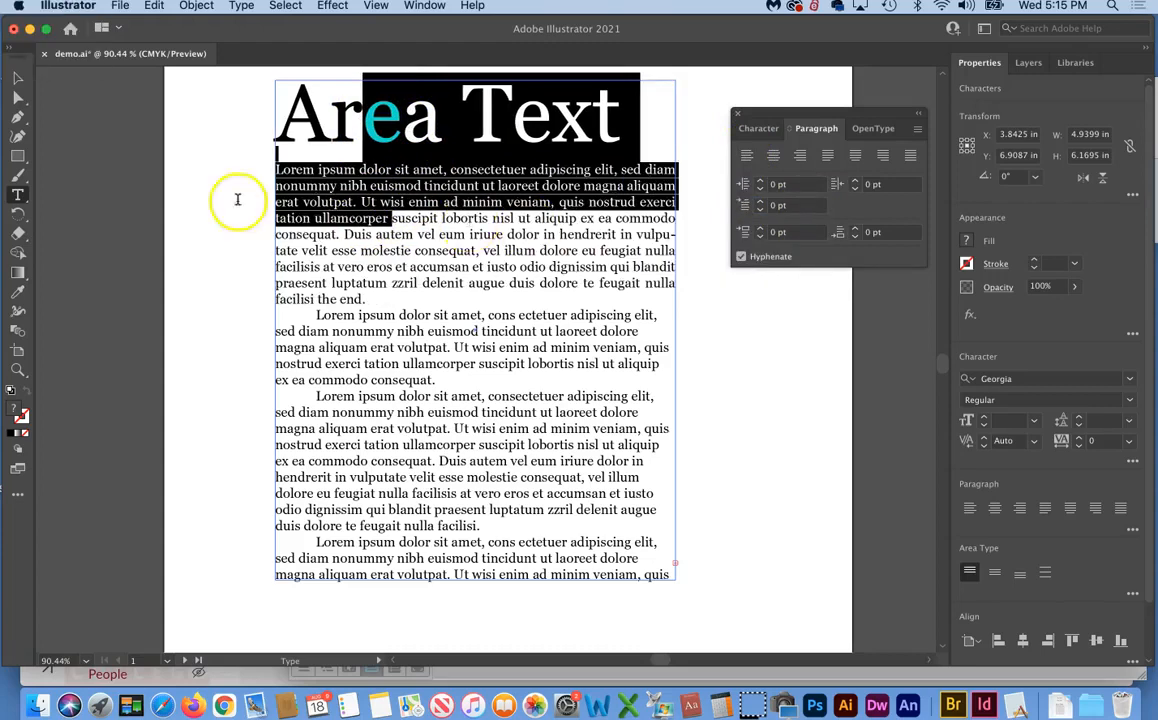
left_click(17, 78)
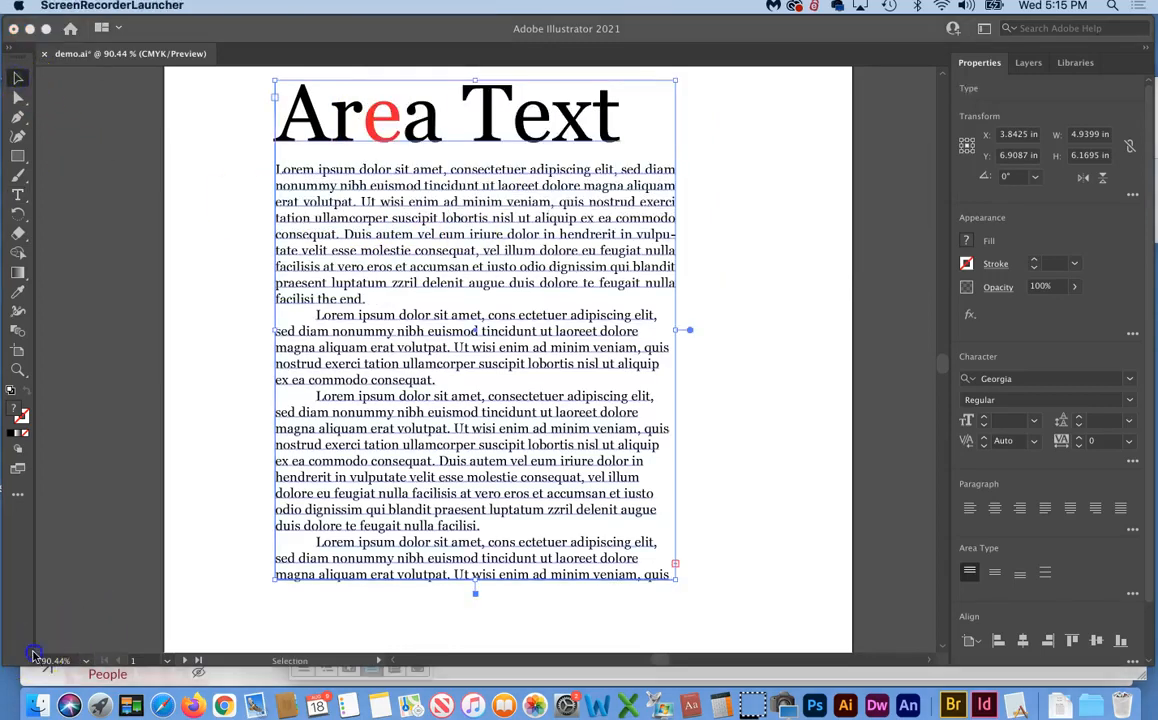
Step: Reset the first-line left indent of all the text in the frame to 0 pt and deselect it
left_click(18, 194)
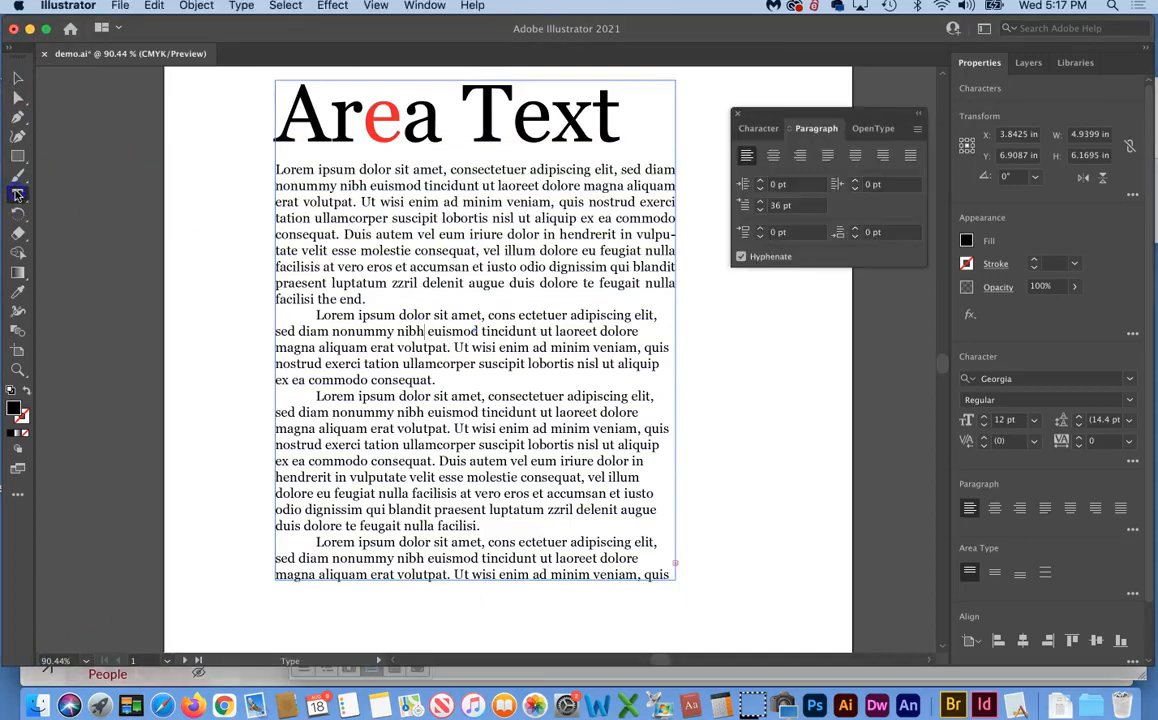
key("Escape")
key("super+a")
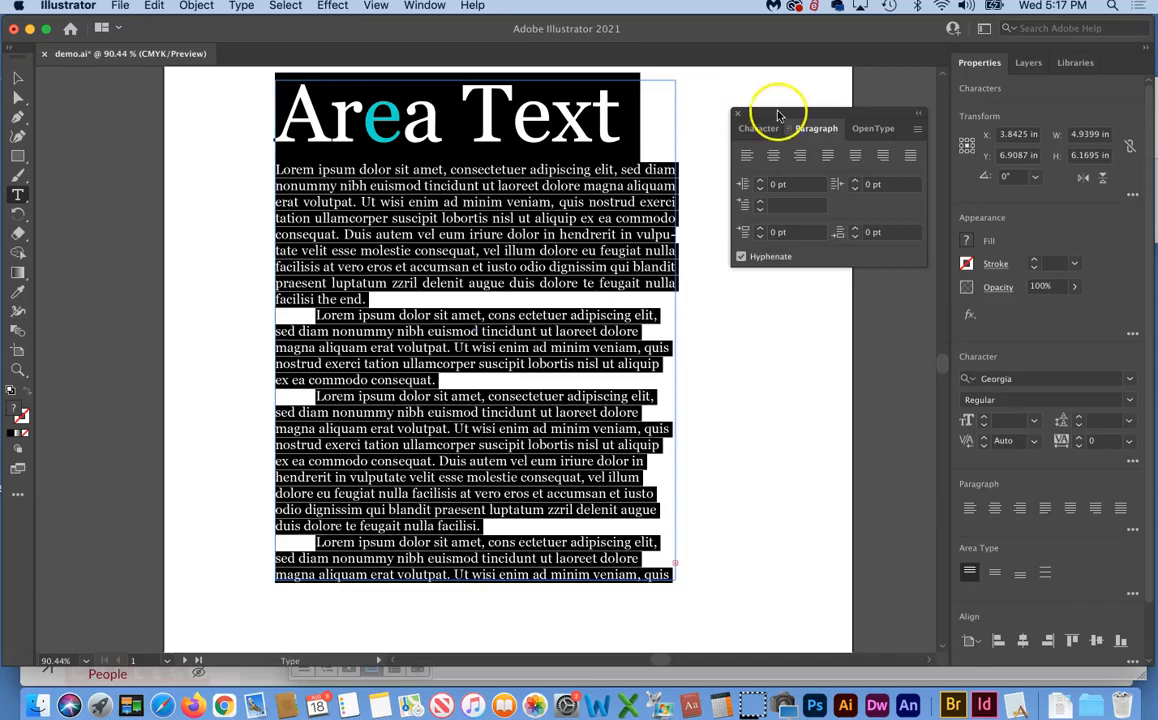
left_click(787, 205)
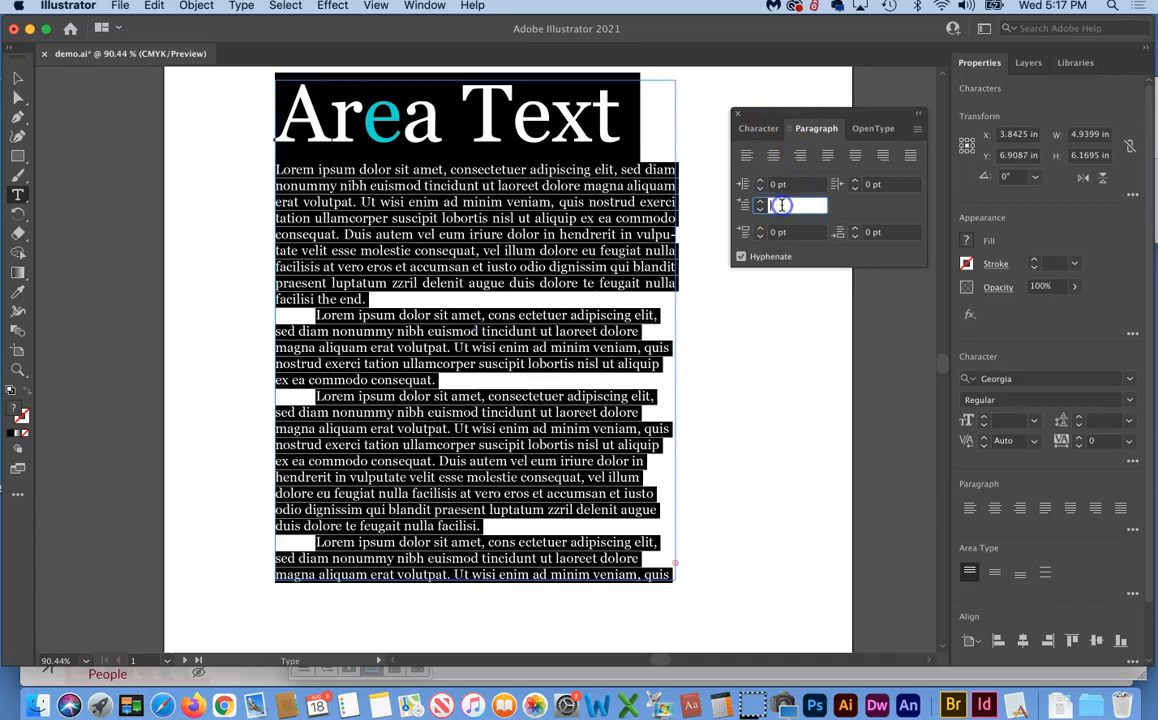
type("0")
key("Return")
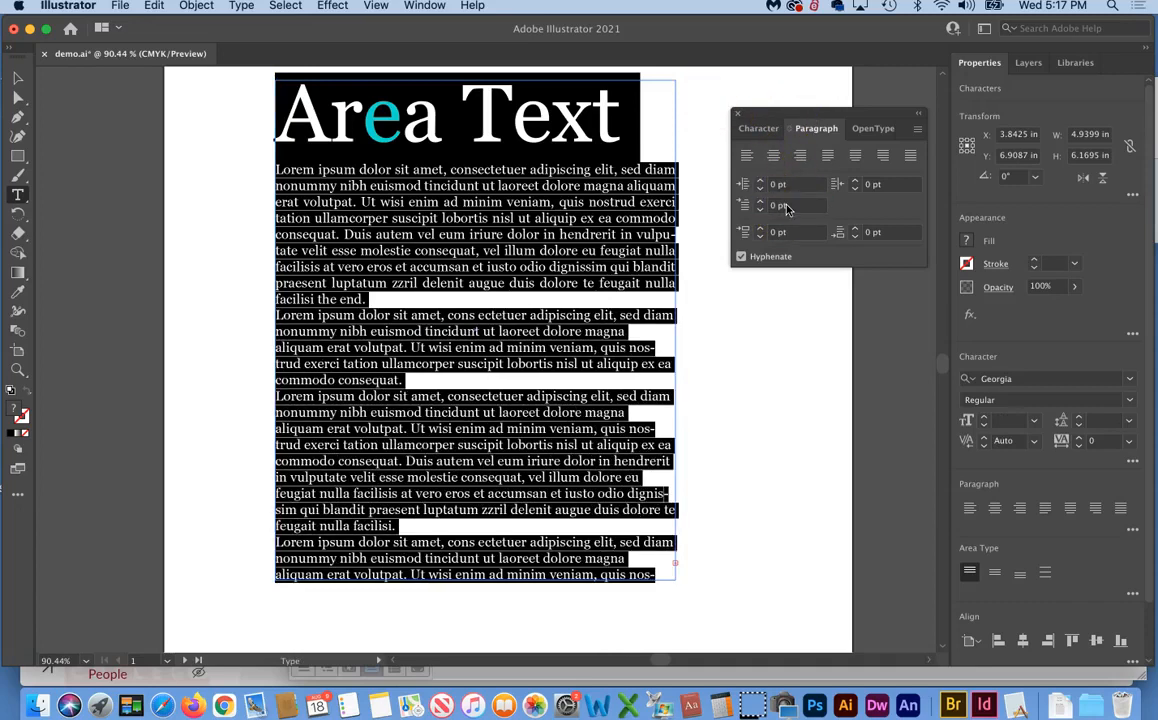
left_click(582, 242)
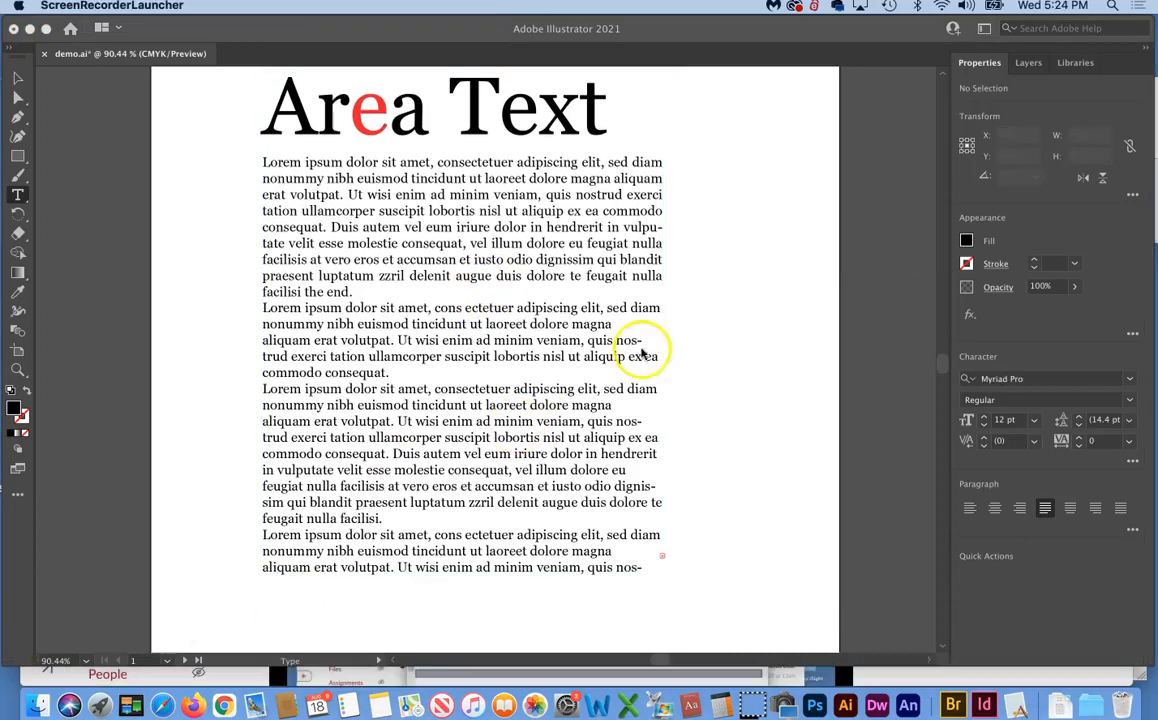
Step: Display the paragraph settings and place the text cursor in the area text
key("super+alt+t")
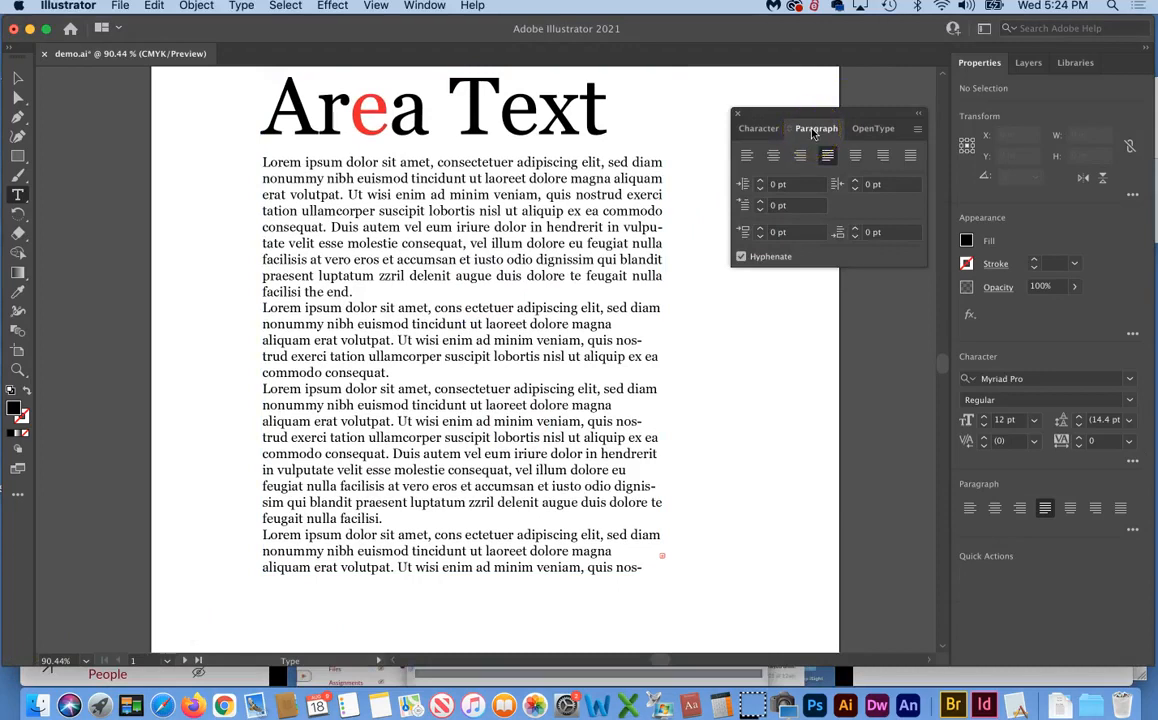
left_click(586, 343)
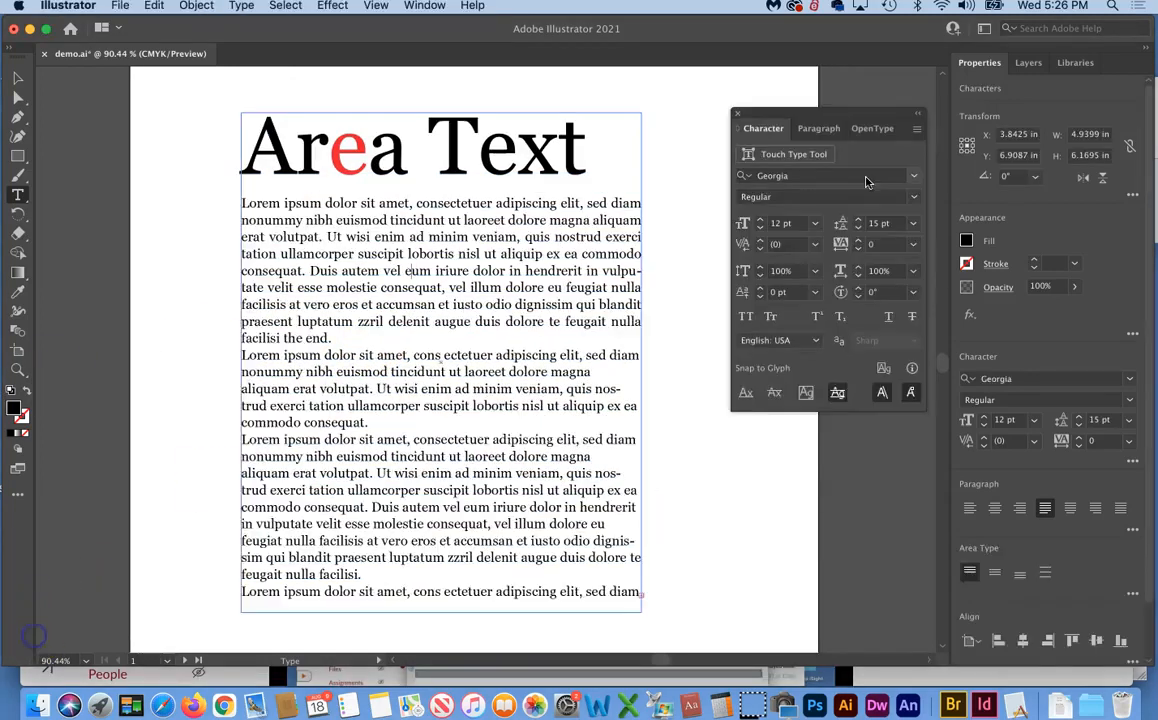
left_click(812, 133)
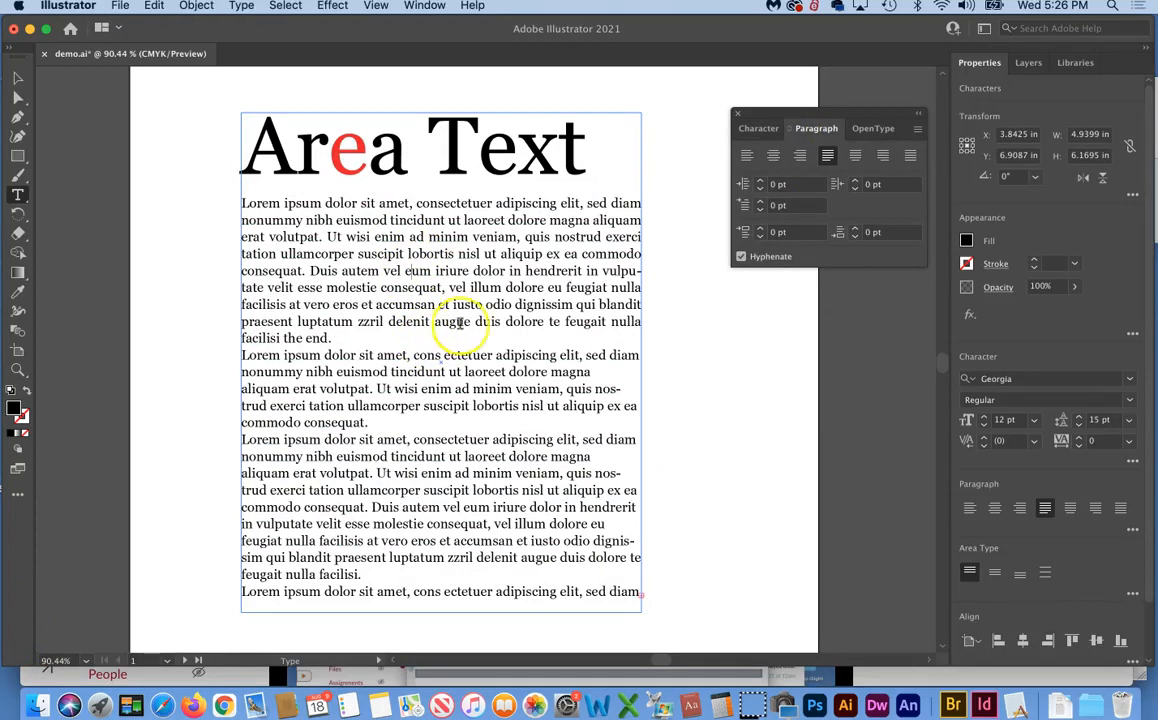
Step: Select part of the first Lorem ipsum paragraph, check its leading in the character settings and return to the paragraph settings
left_click_drag(384, 270, 452, 287)
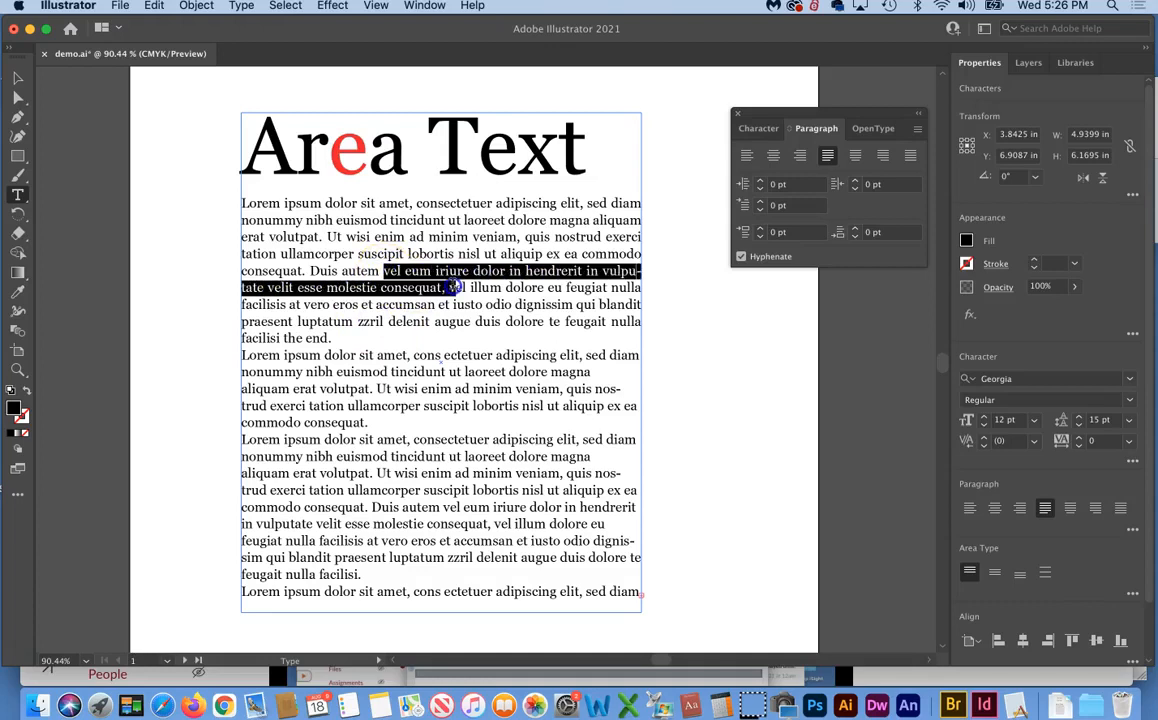
left_click(762, 129)
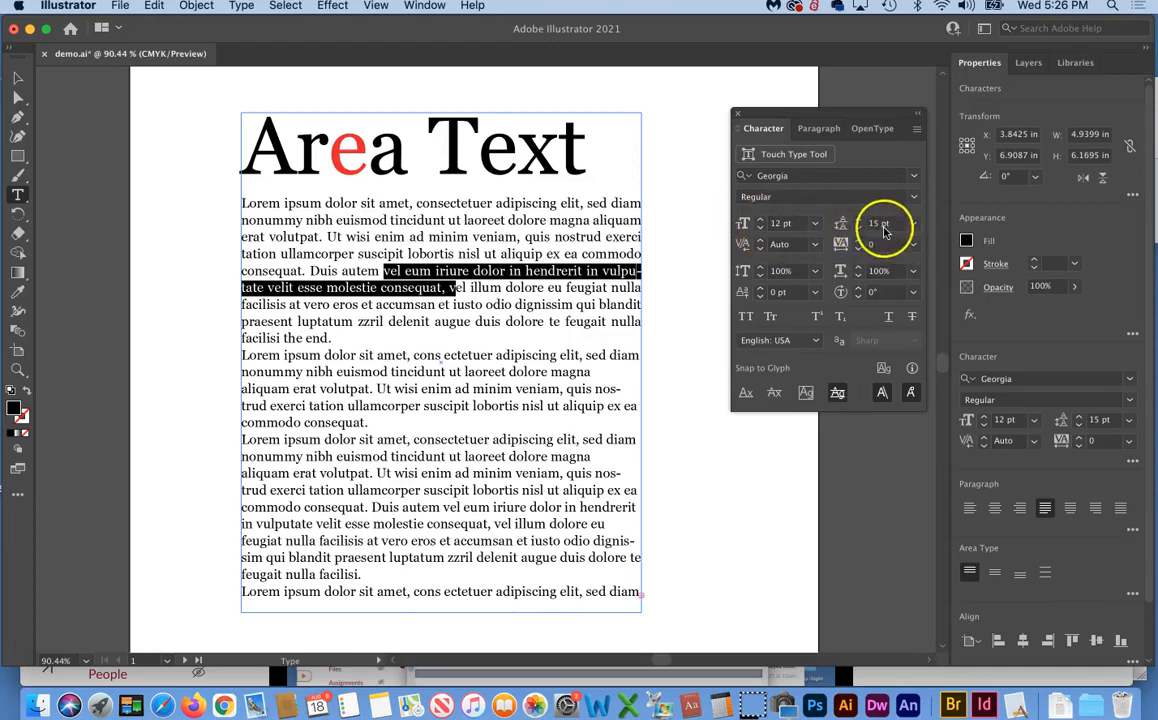
left_click(818, 130)
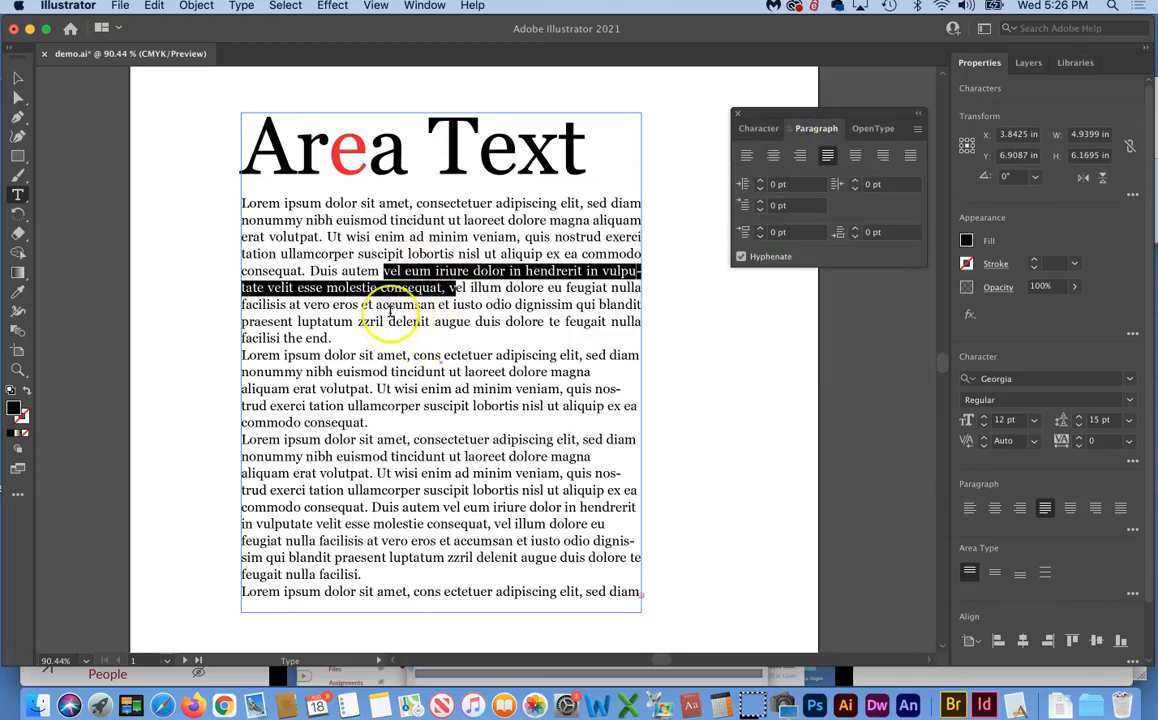
Step: Select all the text in the frame and set its space before paragraph to 15 pt
key("super")
key("super+a")
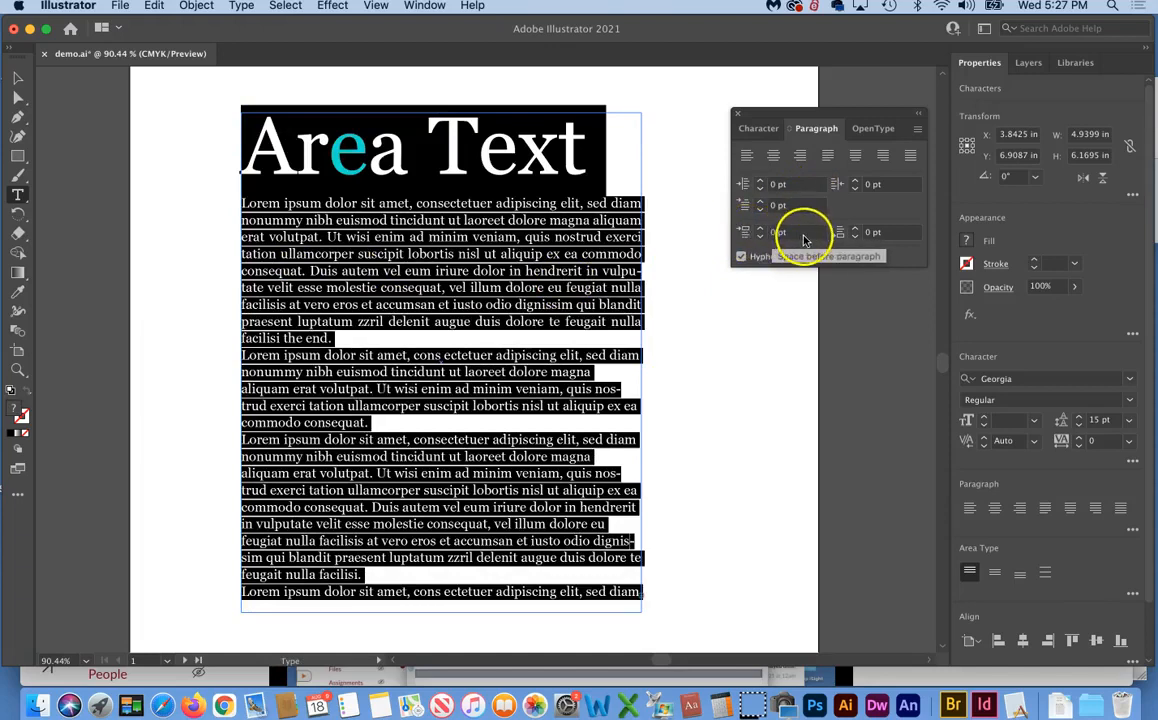
left_click(762, 232)
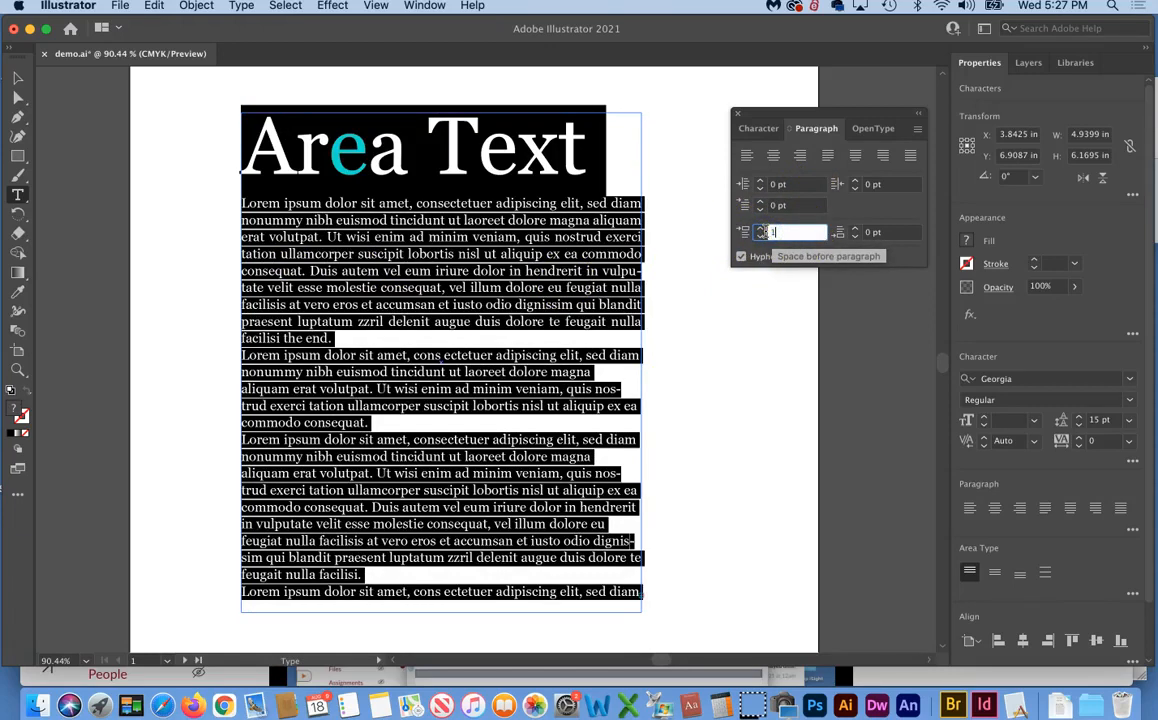
key("Tab")
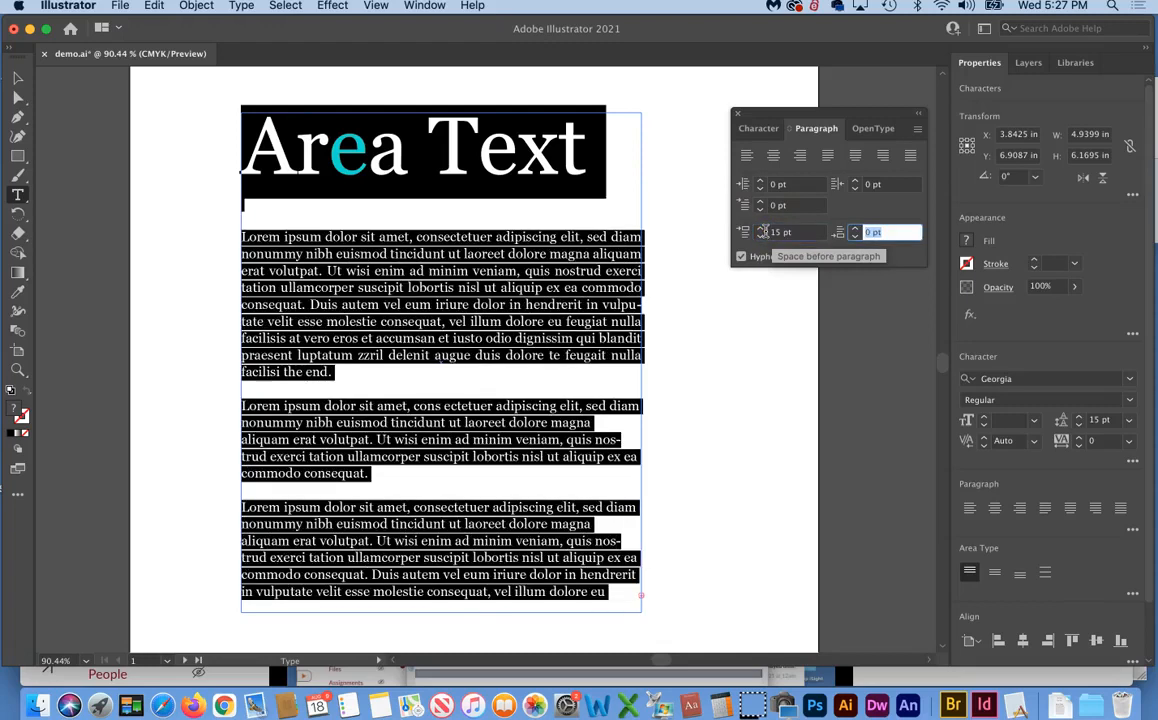
left_click(460, 211)
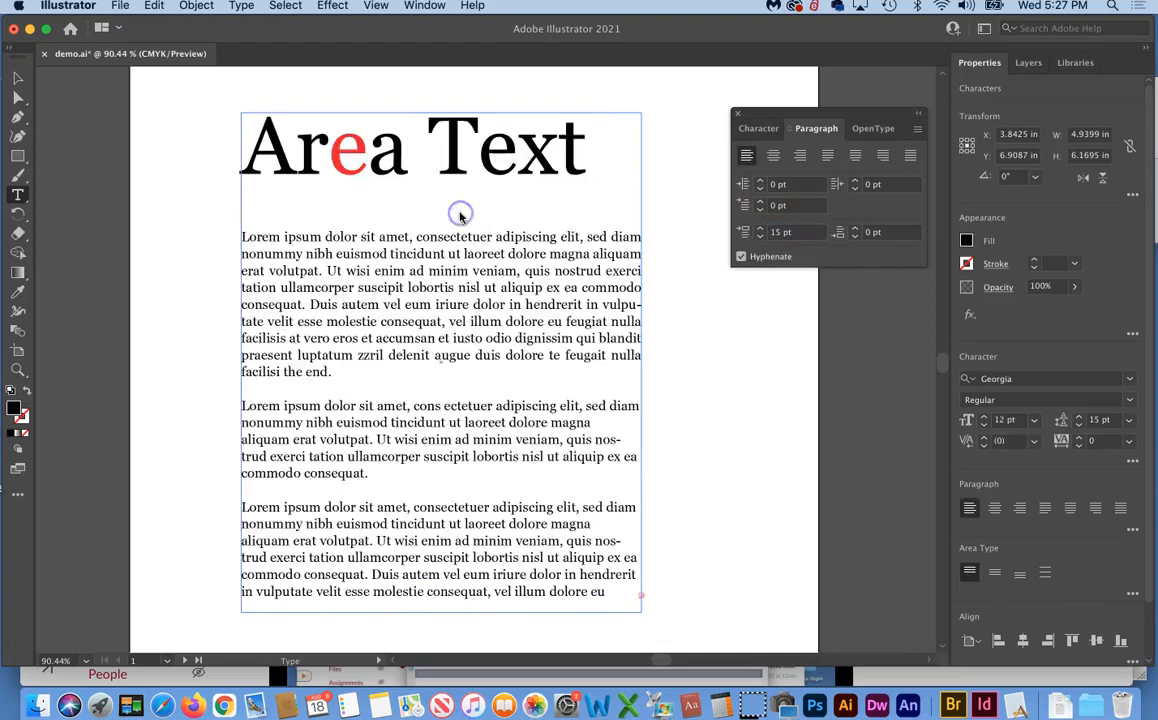
Step: Set the first Lorem ipsum paragraph's space before to 0 pt and place the text cursor in the heading
left_click(401, 239)
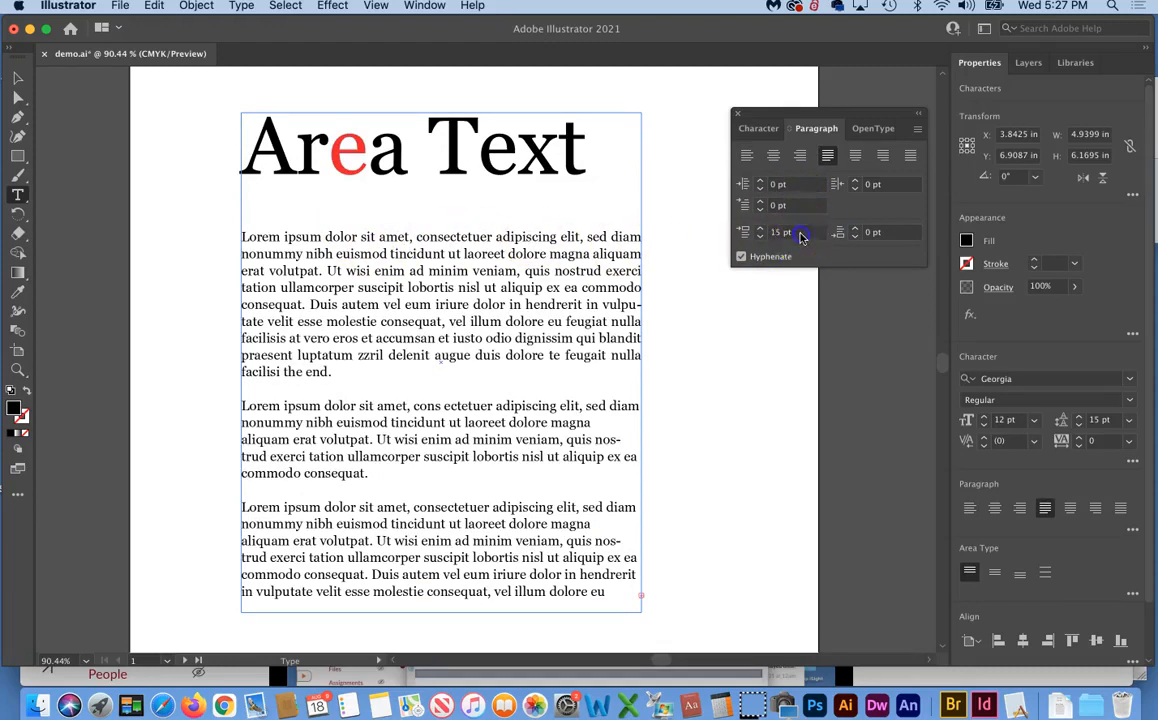
left_click(759, 232)
key("Return")
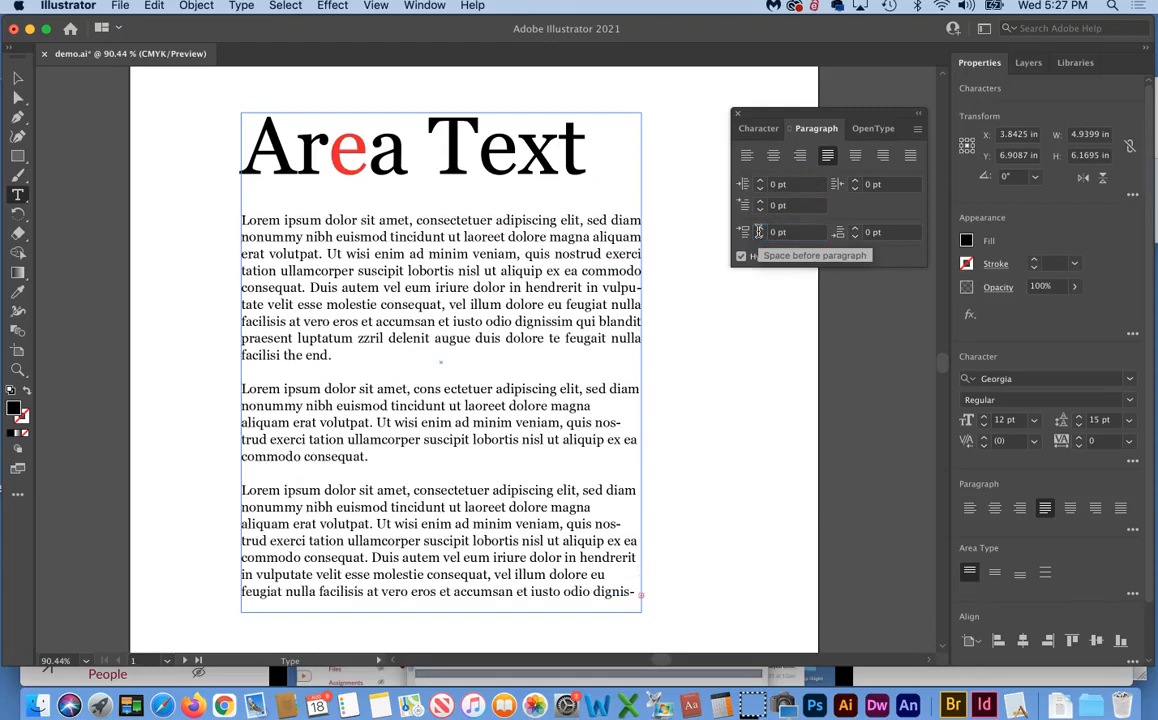
left_click(505, 152)
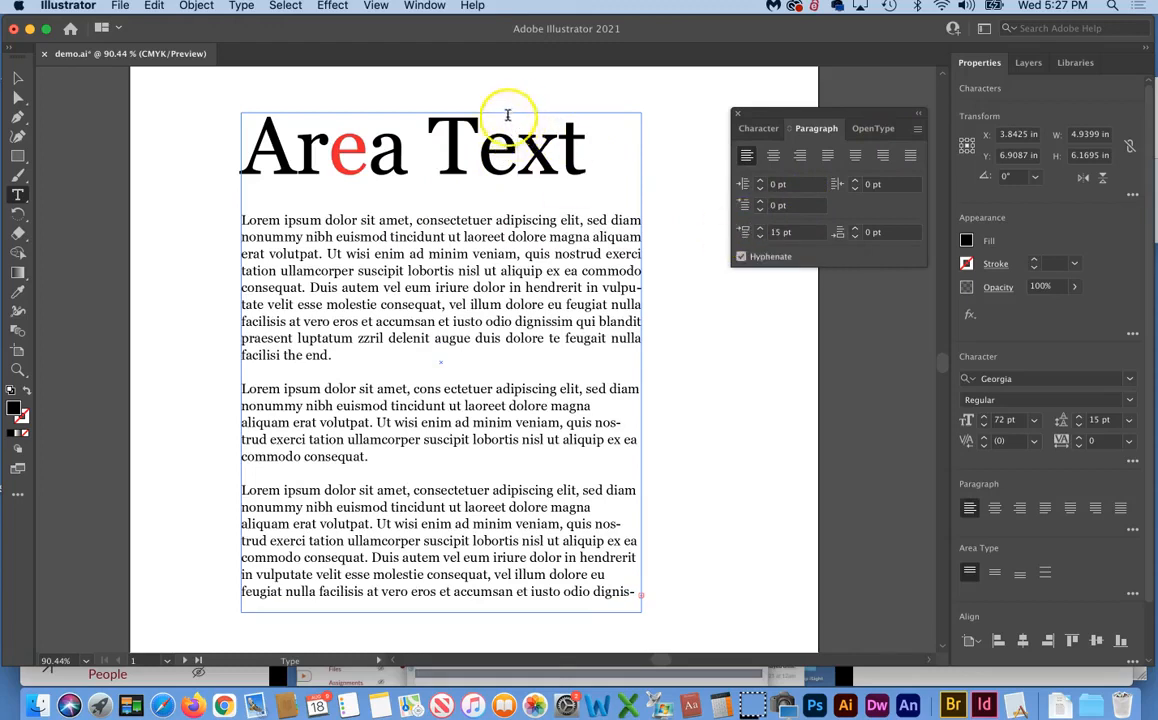
Step: Set the heading paragraph's space before to 0 pt and leave text editing
left_click(803, 234)
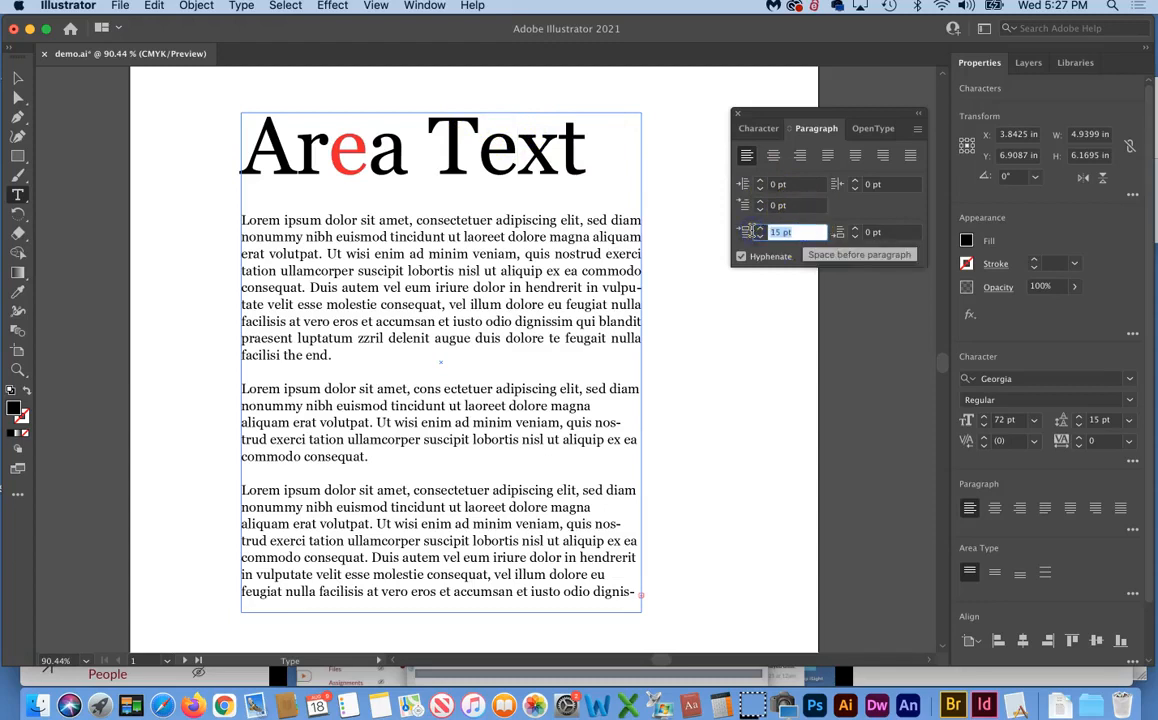
type("0")
key("Return")
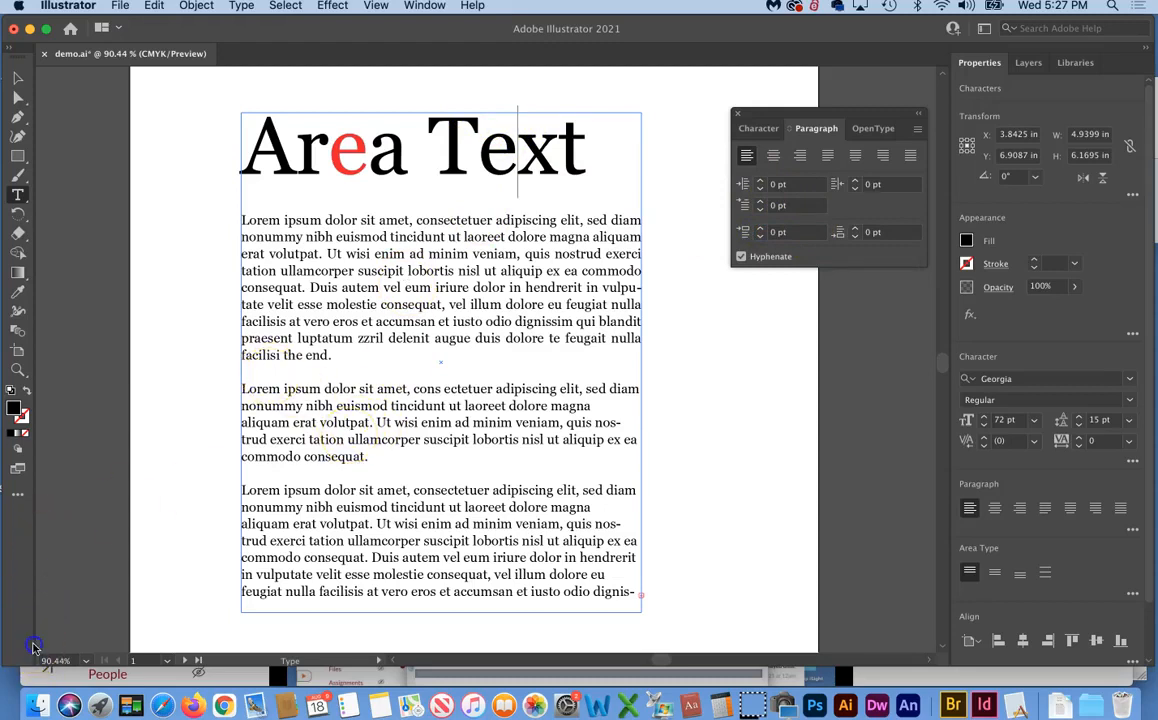
key("Escape")
Step: Turn automatic hyphenation off for the whole text frame to compare the line breaks, and turn it back on
left_click(762, 258)
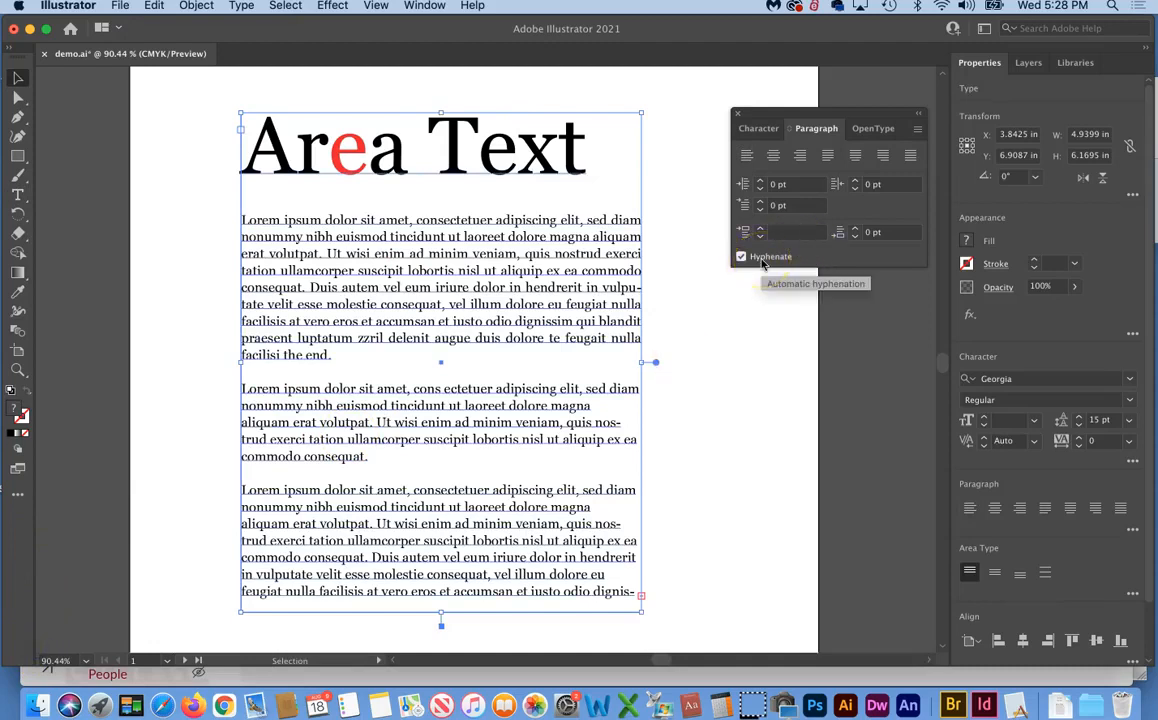
left_click(741, 258)
left_click(740, 257)
left_click(641, 279)
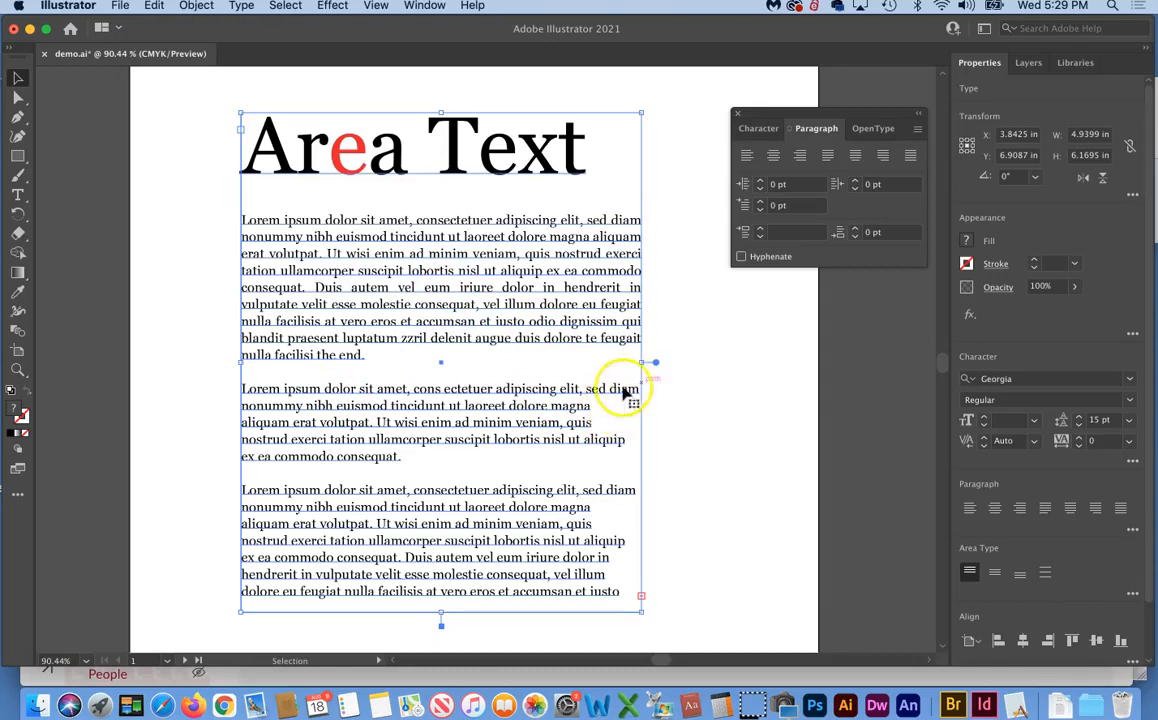
left_click(741, 257)
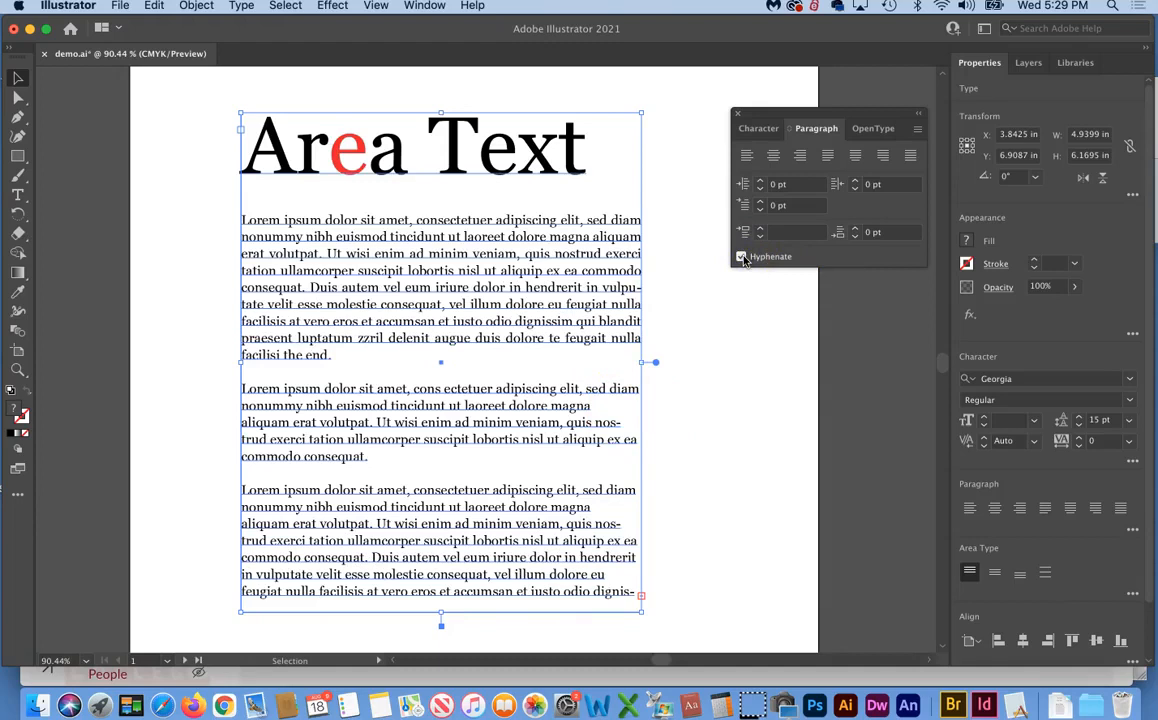
Step: Set the text frame's hyphenation options to 3 letters before last and a hyphen limit of 1
left_click(918, 131)
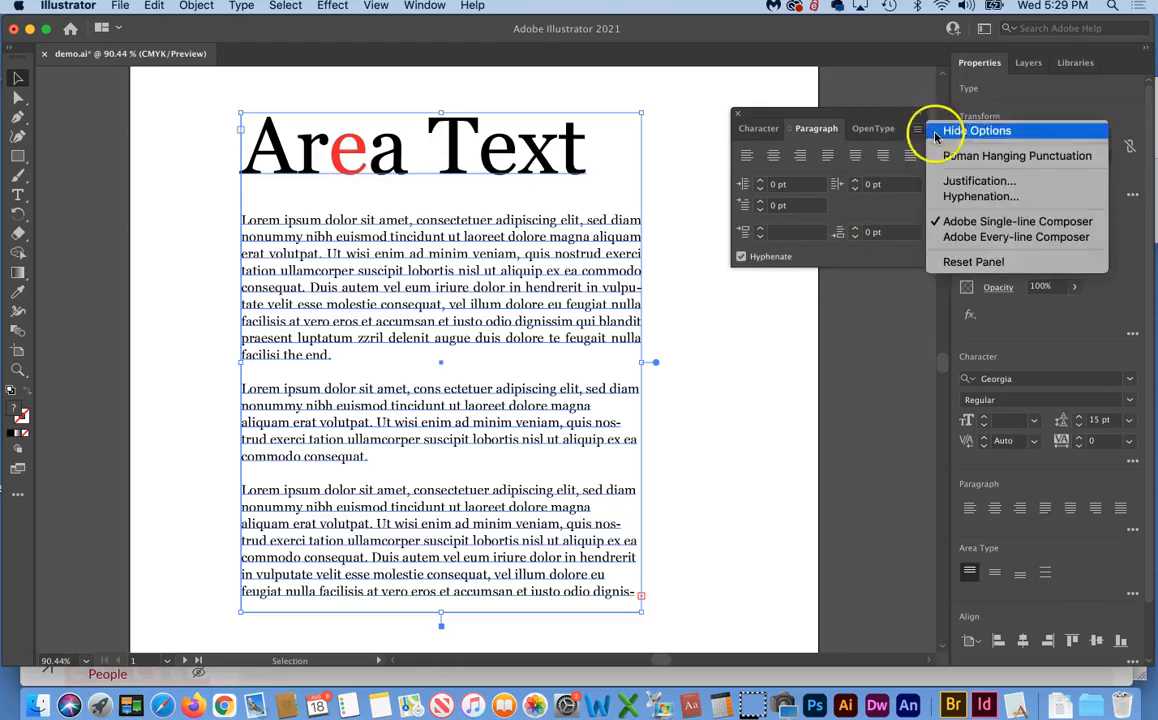
left_click(970, 197)
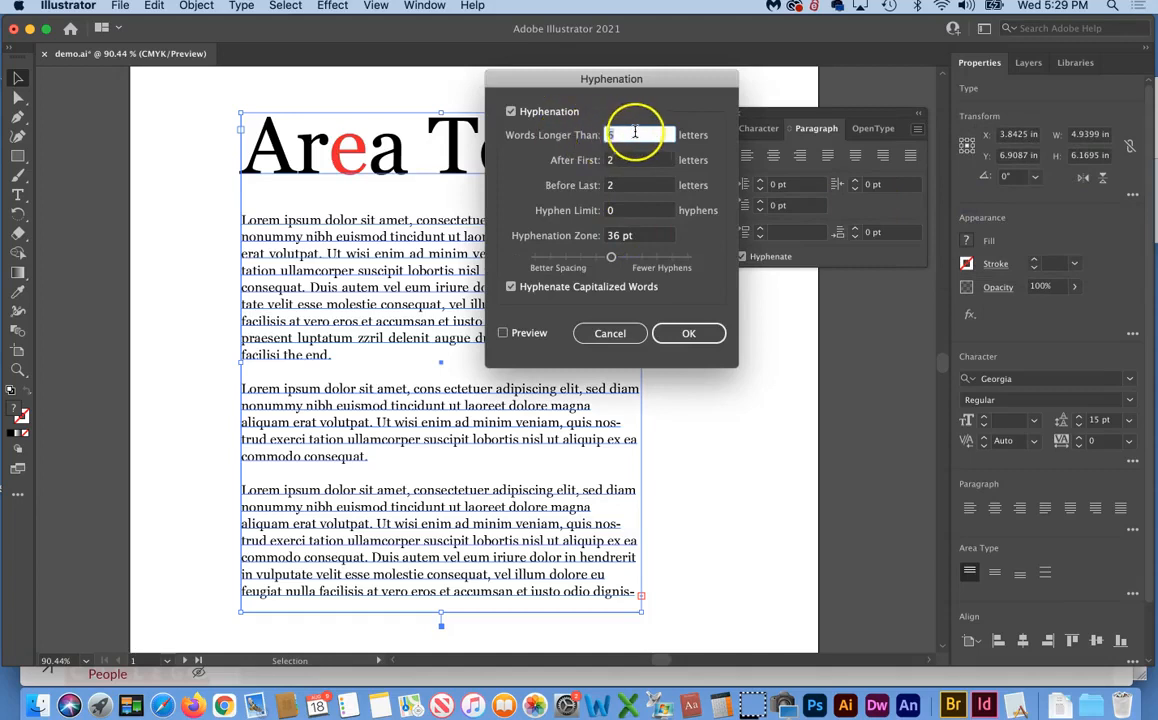
left_click(565, 145)
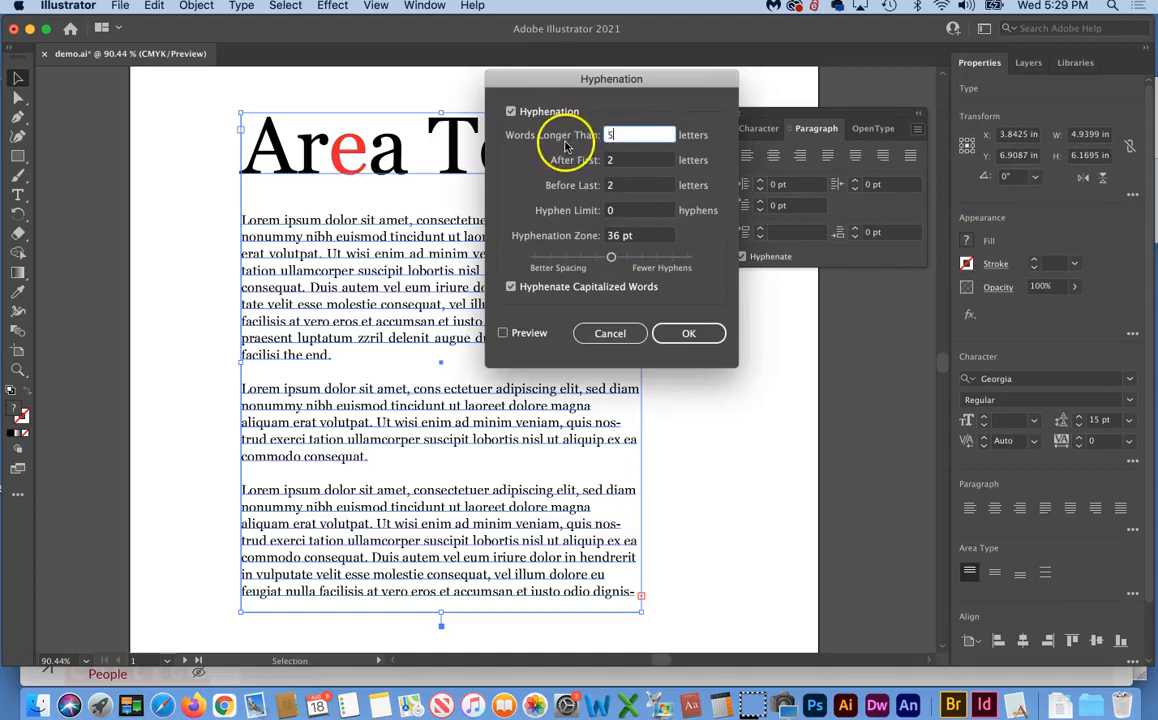
left_click(600, 185)
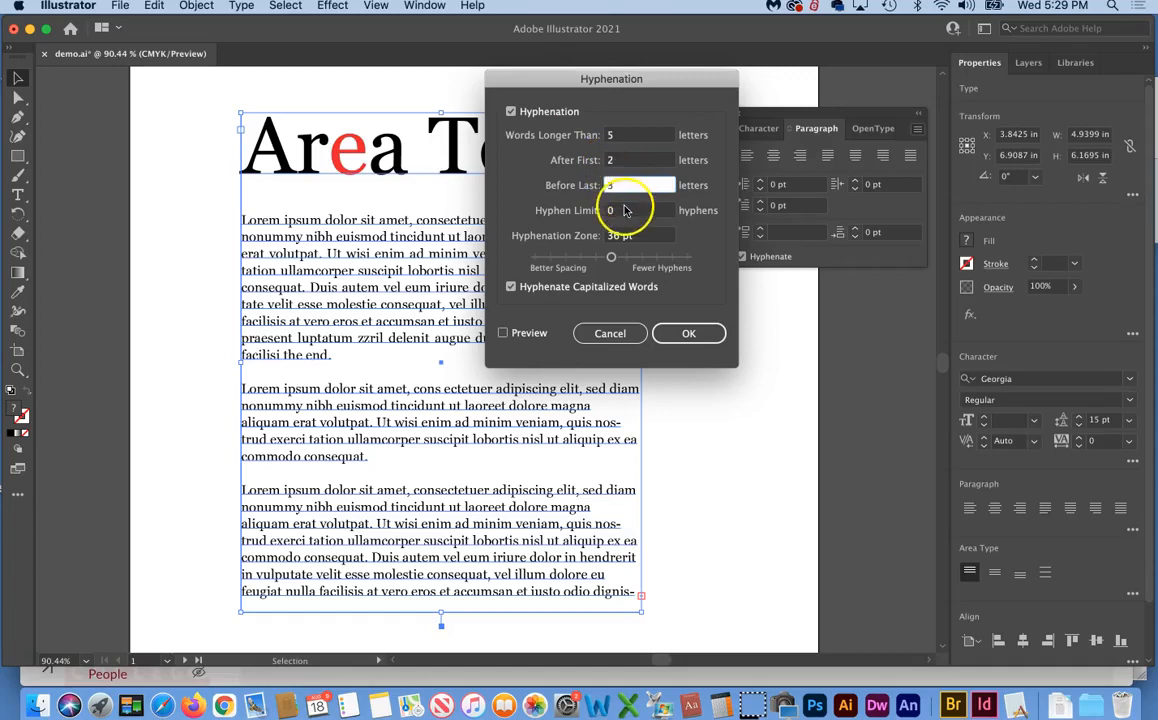
left_click(622, 210)
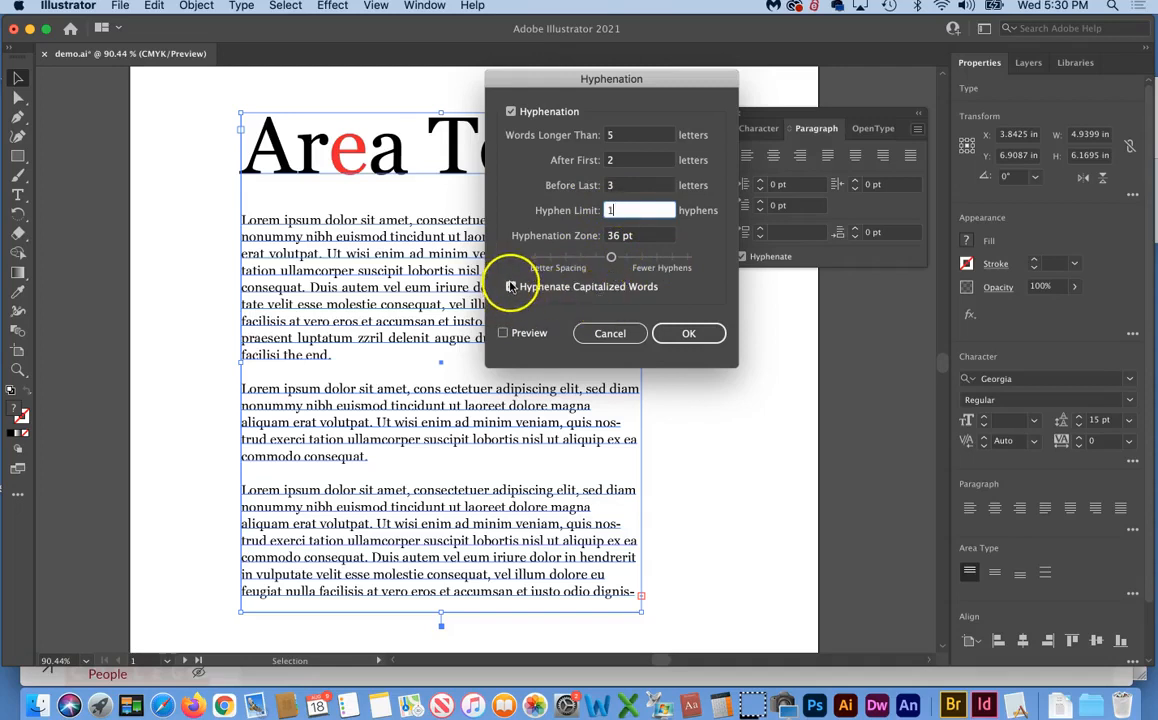
left_click(689, 333)
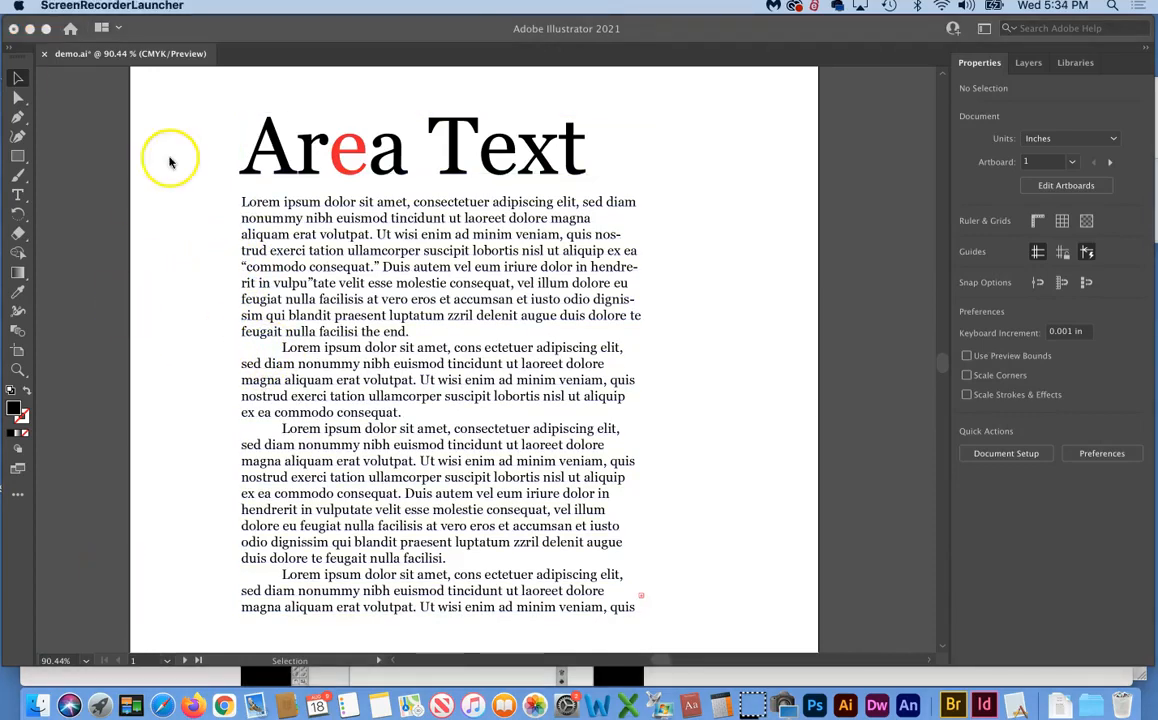
Step: Select the area text, turn on Roman Hanging Punctuation for it and deselect the frame
left_click(18, 78)
left_click(322, 231)
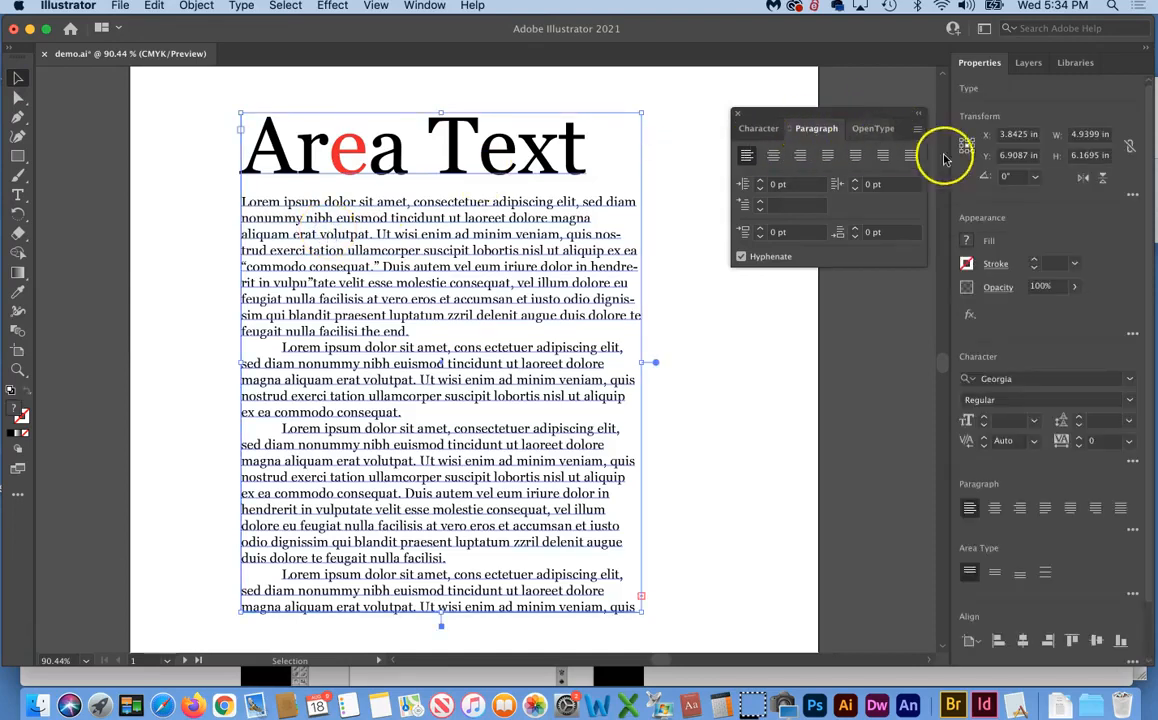
left_click(918, 130)
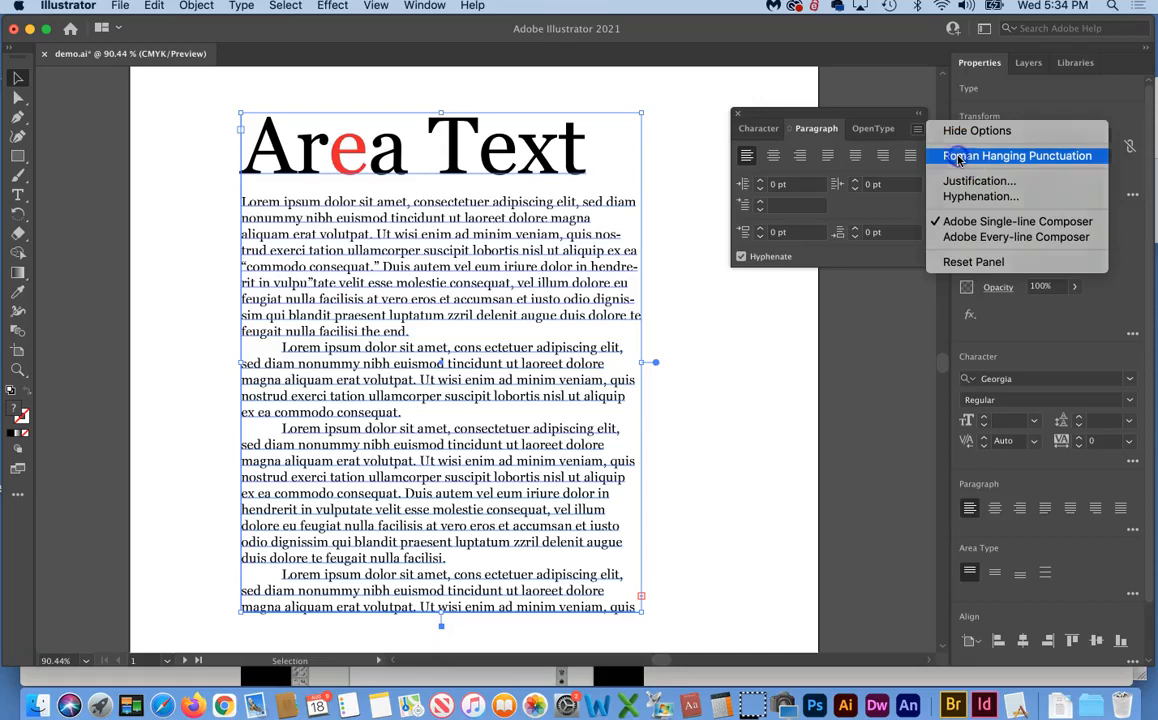
left_click(958, 158)
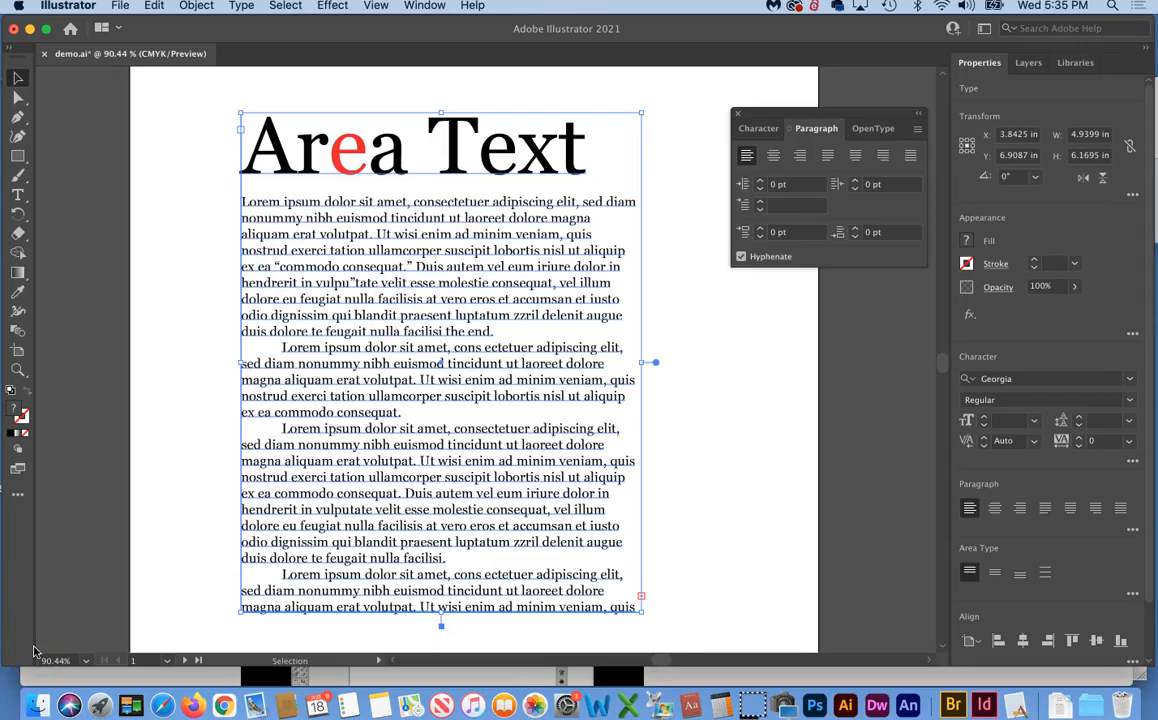
left_click(186, 506)
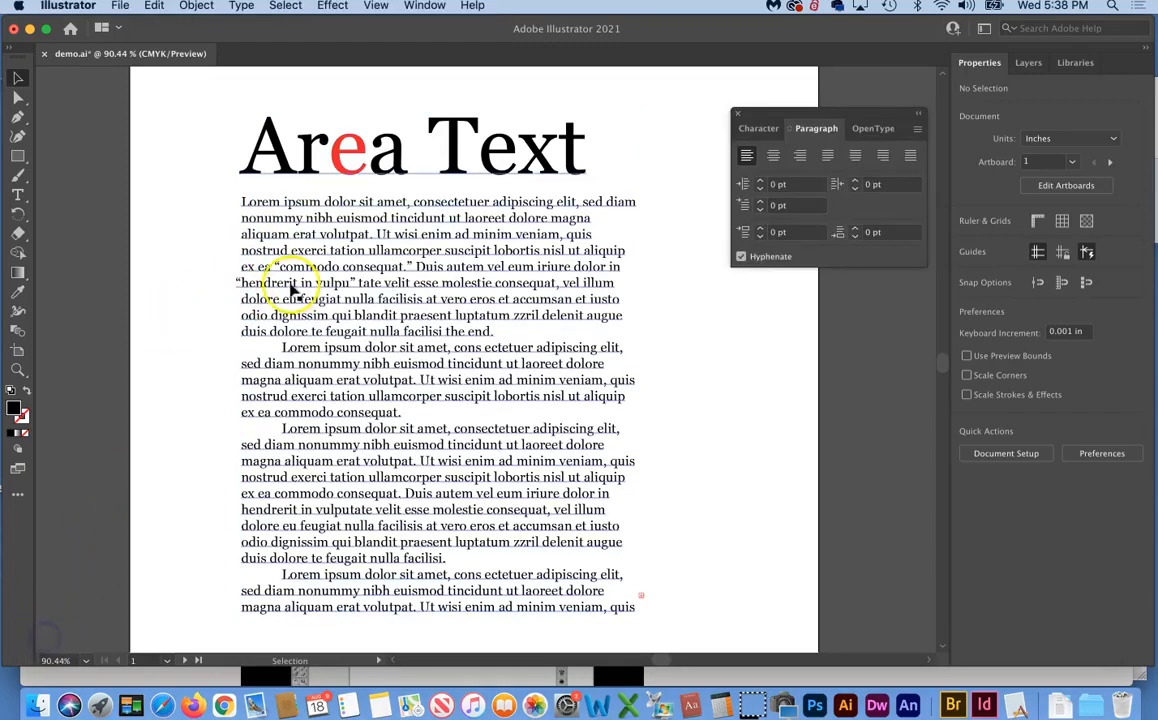
Step: Reselect the area text frame and apply the Adobe Every-line Composer to it
left_click(265, 285)
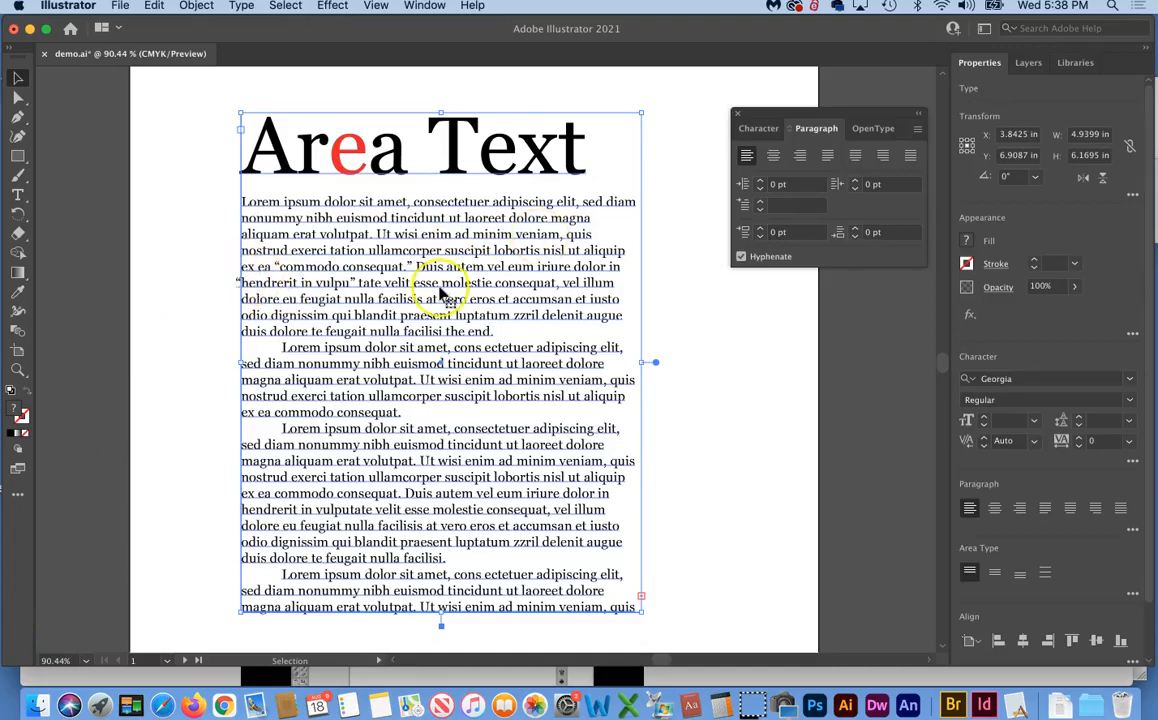
left_click(32, 640)
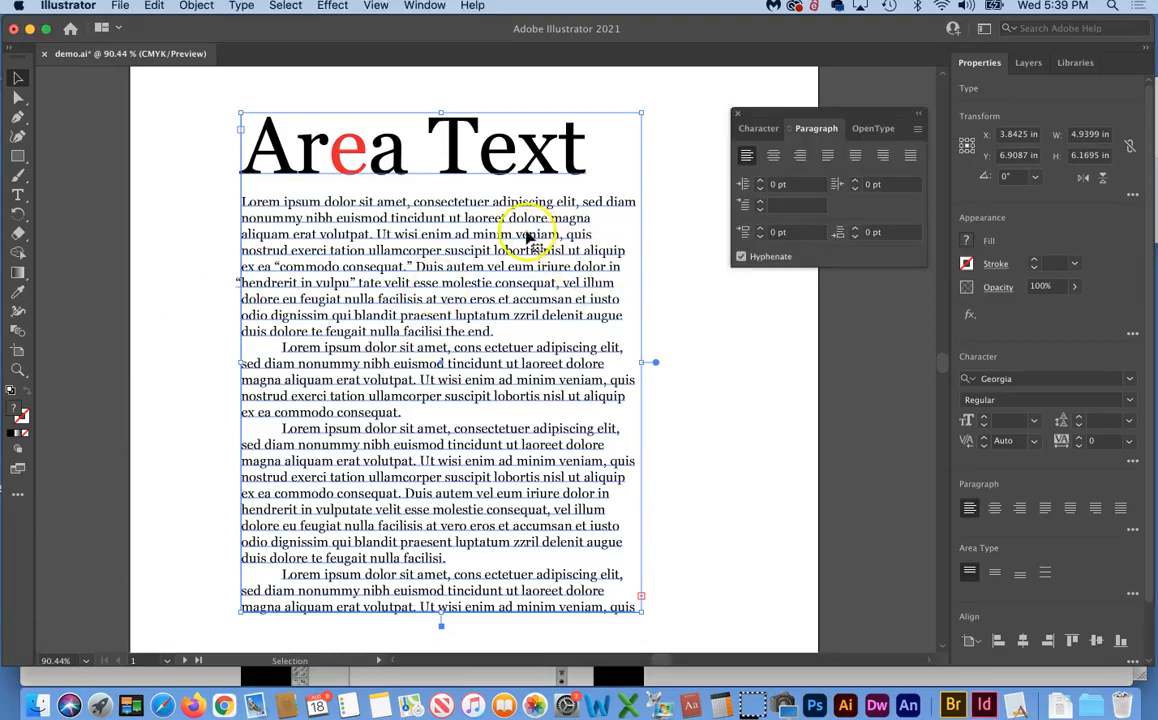
left_click(173, 253)
left_click(316, 206)
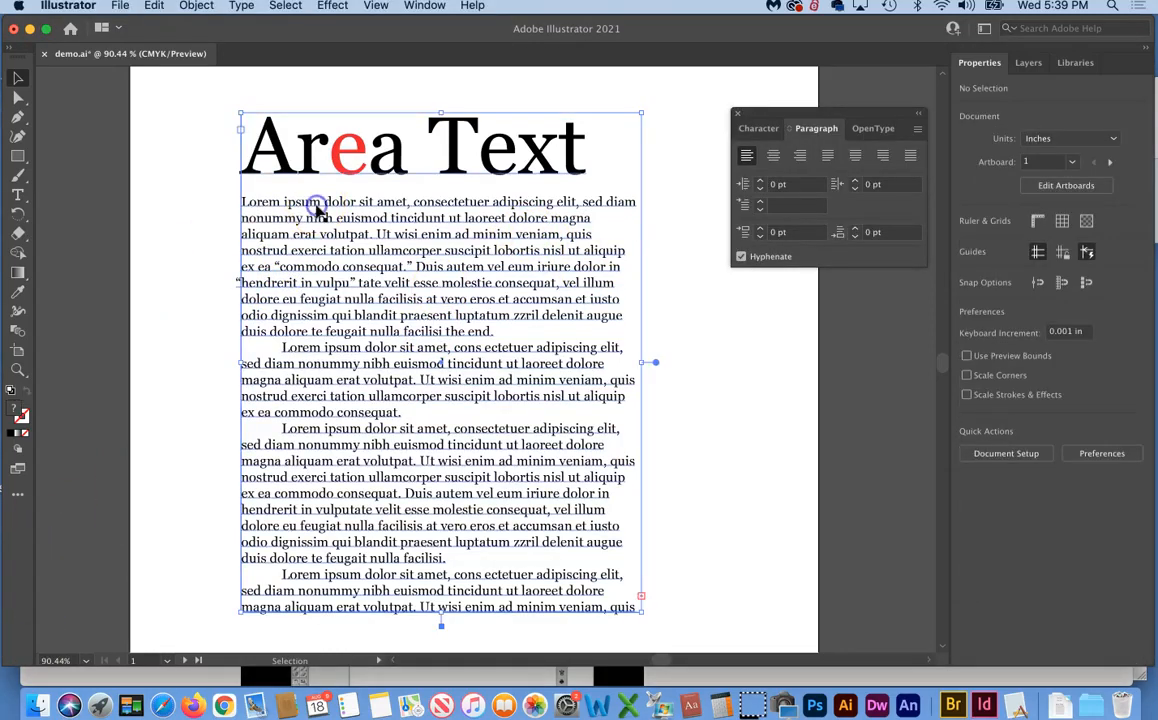
left_click(917, 129)
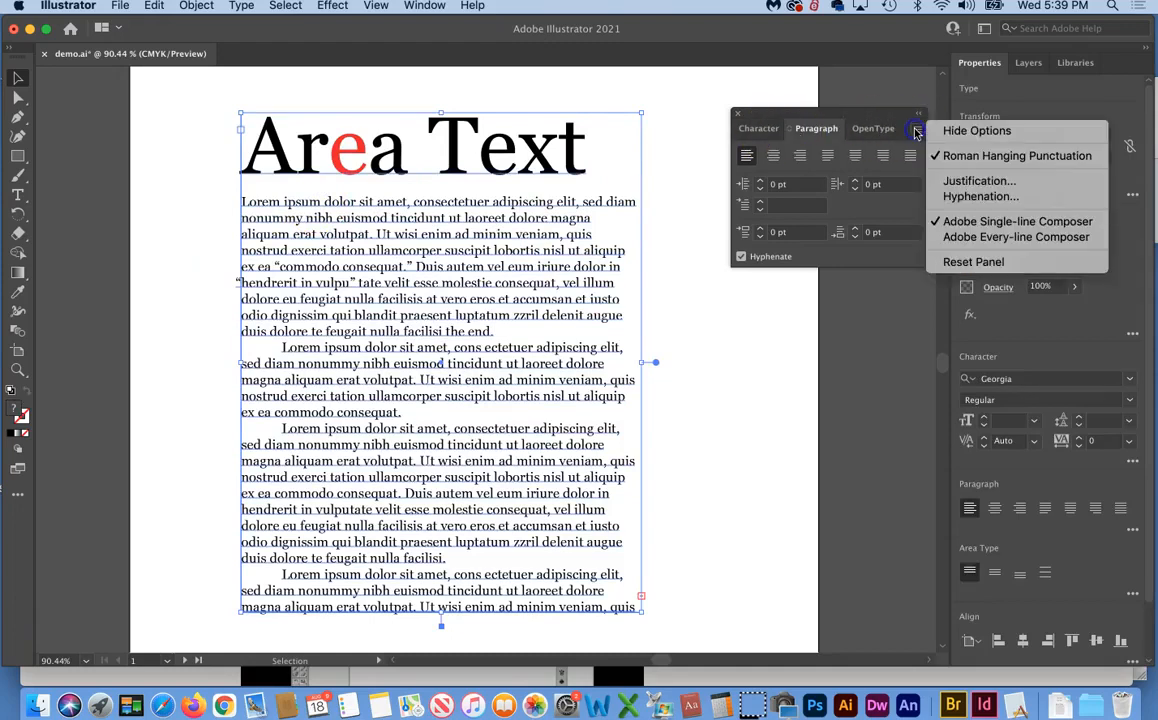
left_click(982, 238)
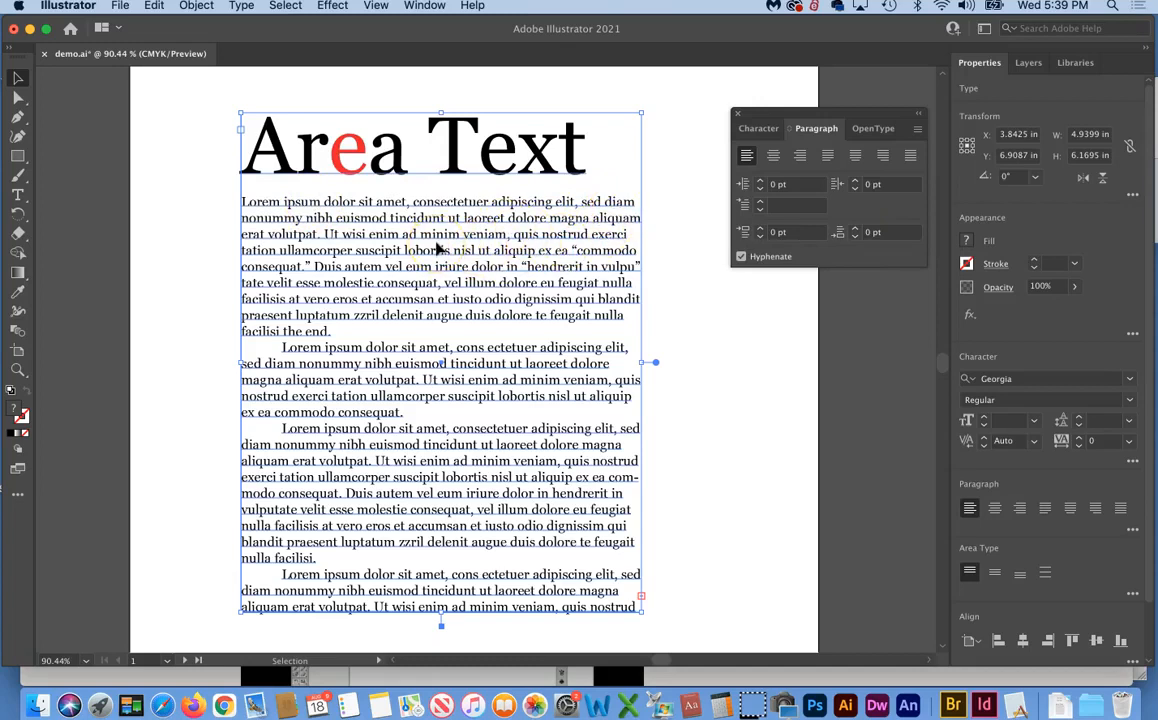
Step: Switch the area text to the Adobe Single-line Composer and back to the Adobe Every-line Composer to compare them
left_click(917, 132)
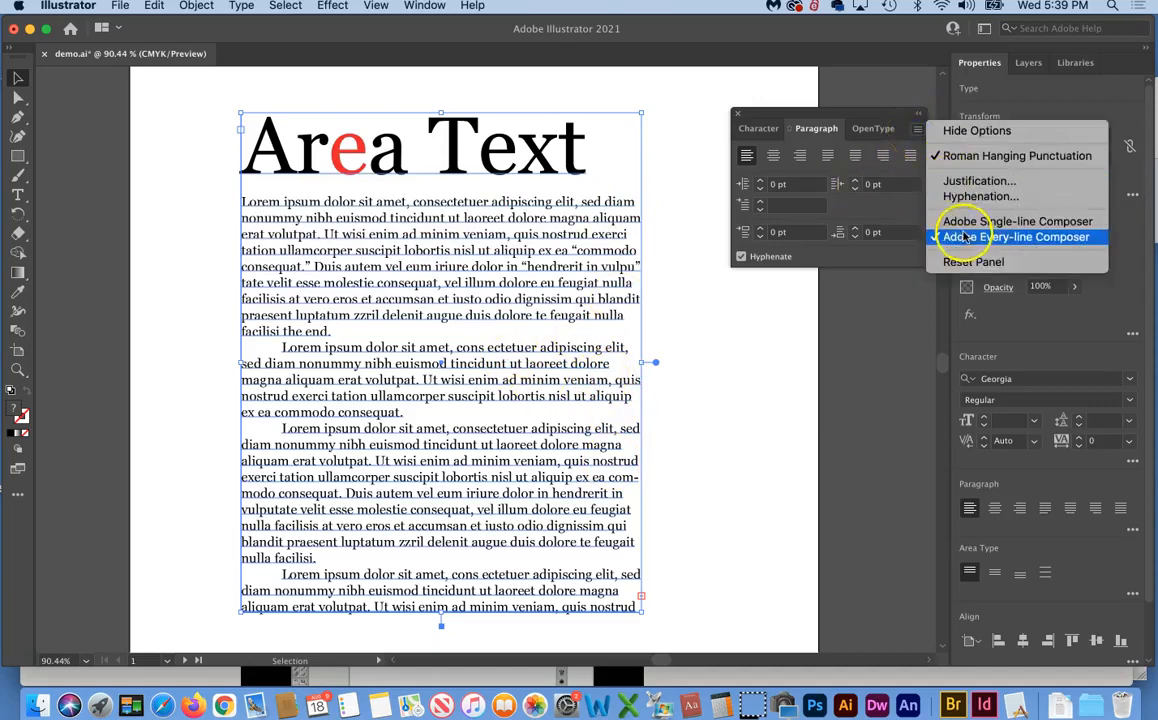
left_click(965, 222)
left_click(917, 131)
left_click(963, 238)
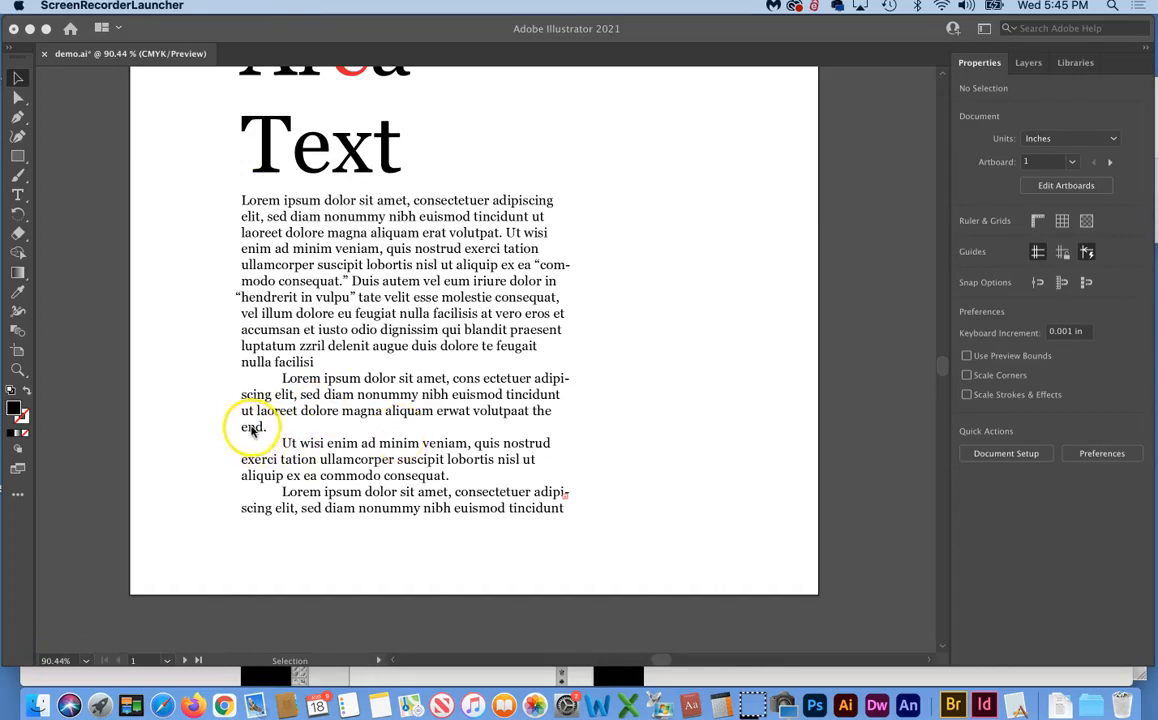
Step: Insert a paragraph break before "the end." in the second Lorem ipsum paragraph
double_click(533, 414)
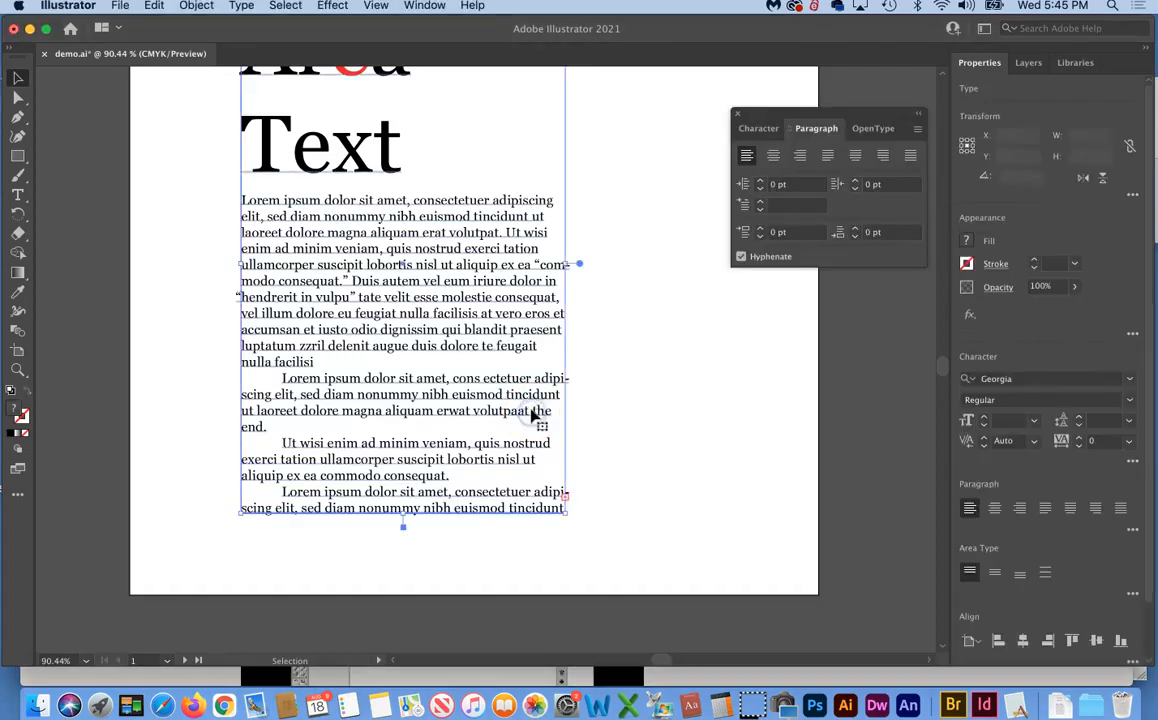
double_click(535, 412)
key("Right")
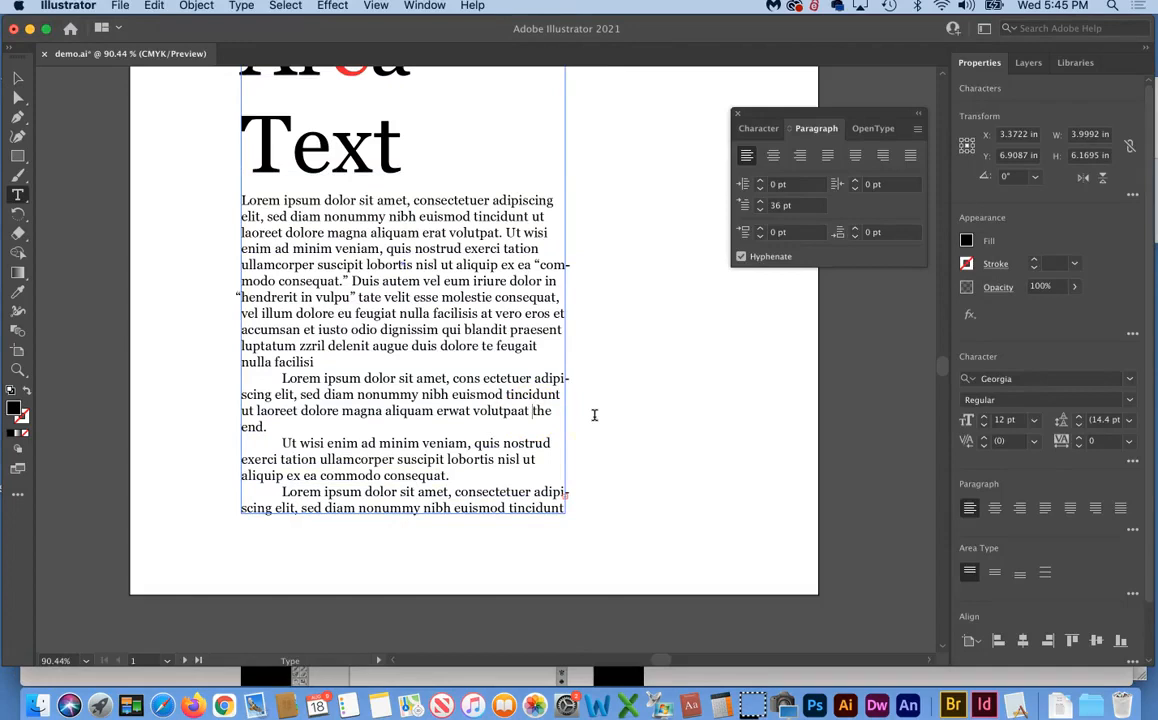
key("Return")
left_click(283, 427)
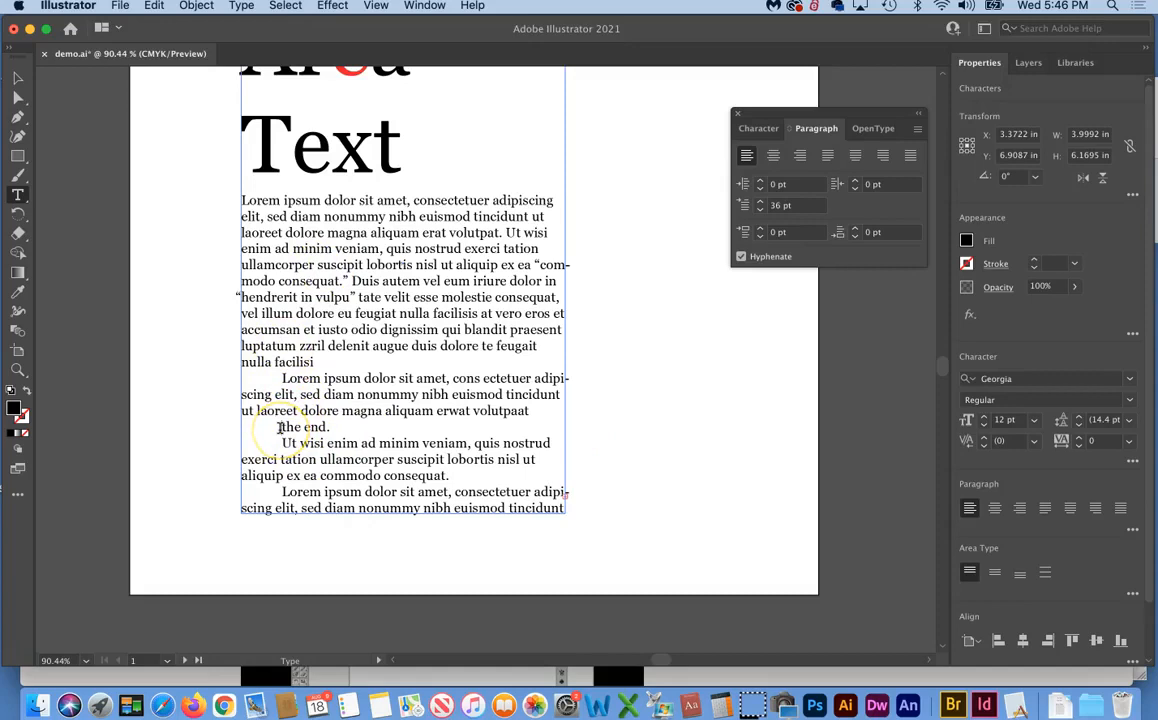
Step: Remove the paragraph break before "the end." and insert a soft return there instead
key("Escape")
left_click(281, 427)
key("BackSpace")
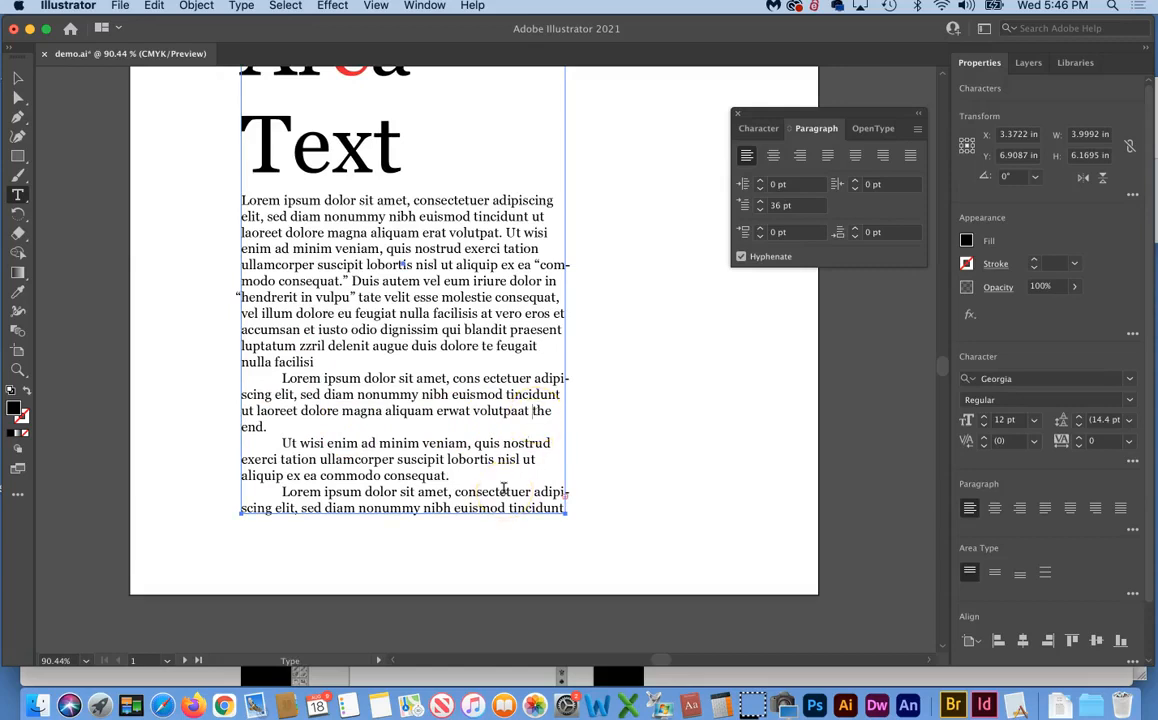
key("shift+Return")
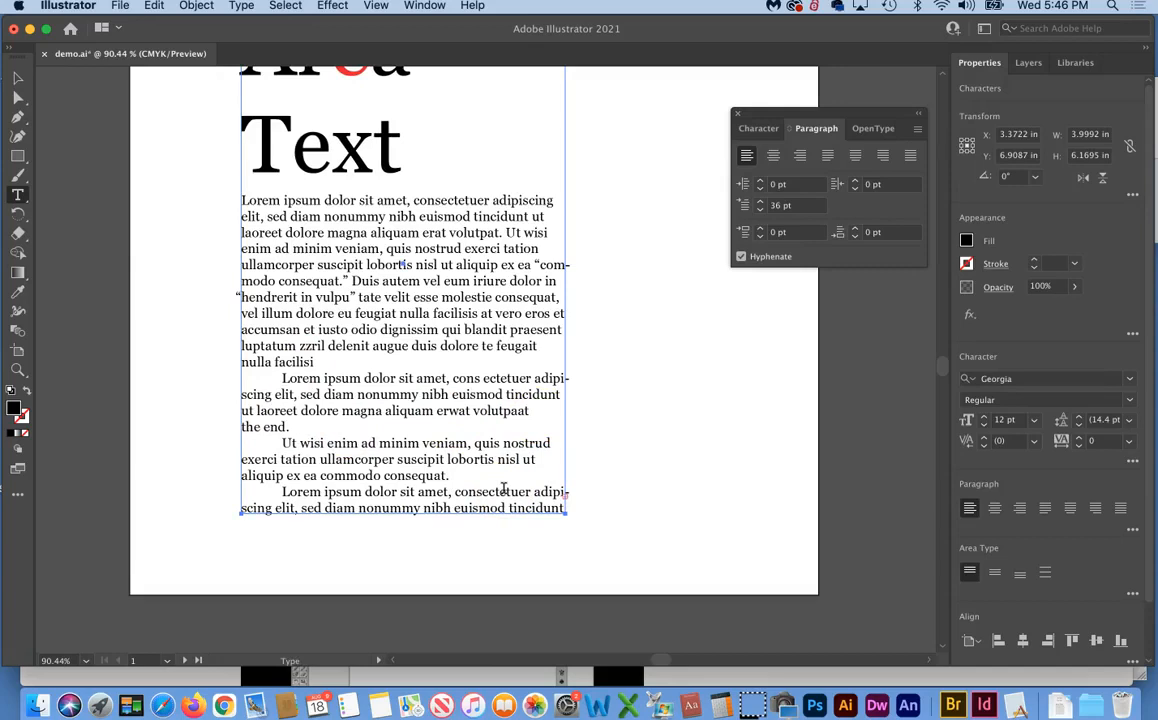
Step: Narrow the text frame to about 3.73 in wide from its right edge
left_click(18, 78)
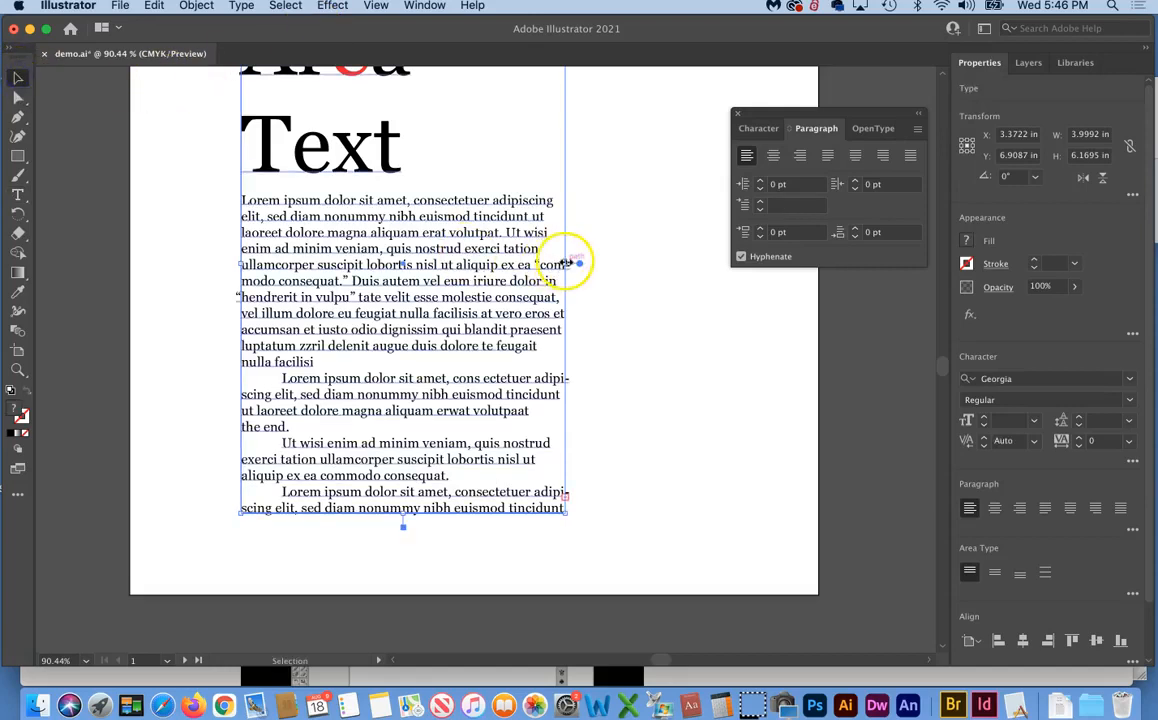
left_click_drag(563, 262, 543, 261)
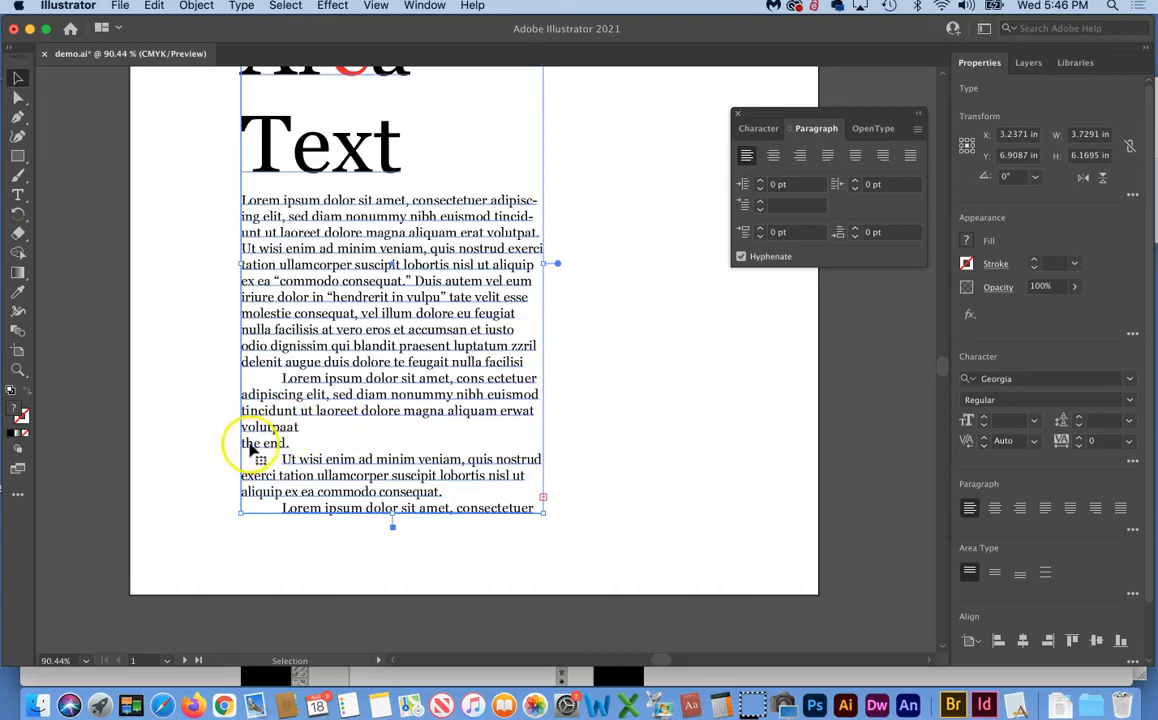
Step: Undo the text frame narrowing, the soft return before "the end." and the preceding text edits
key("super+z")
key("super+z")
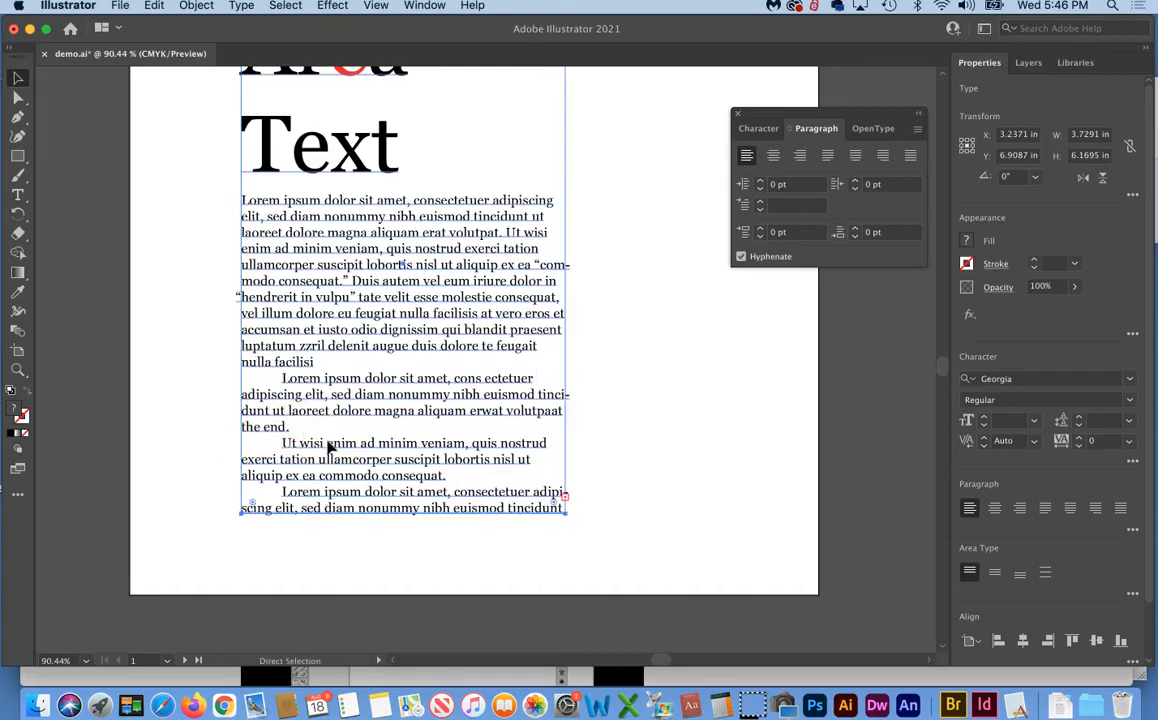
key("super+z")
key("super+z")
key("super+z")
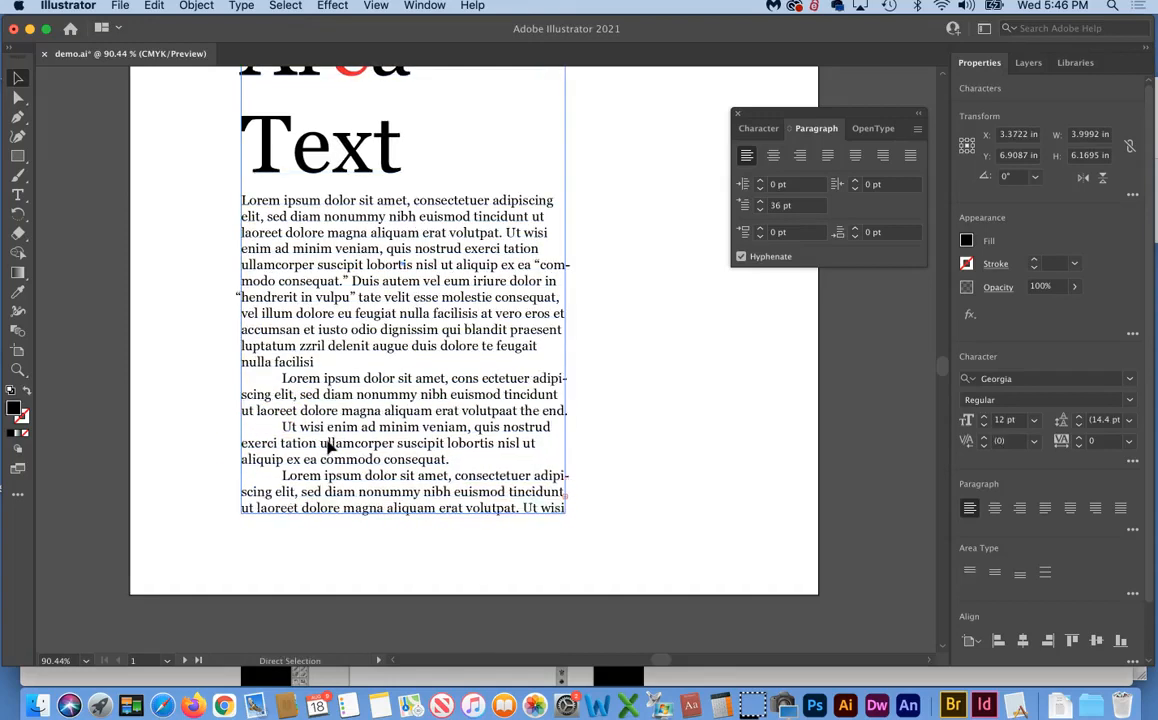
key("super+z")
left_click(275, 417)
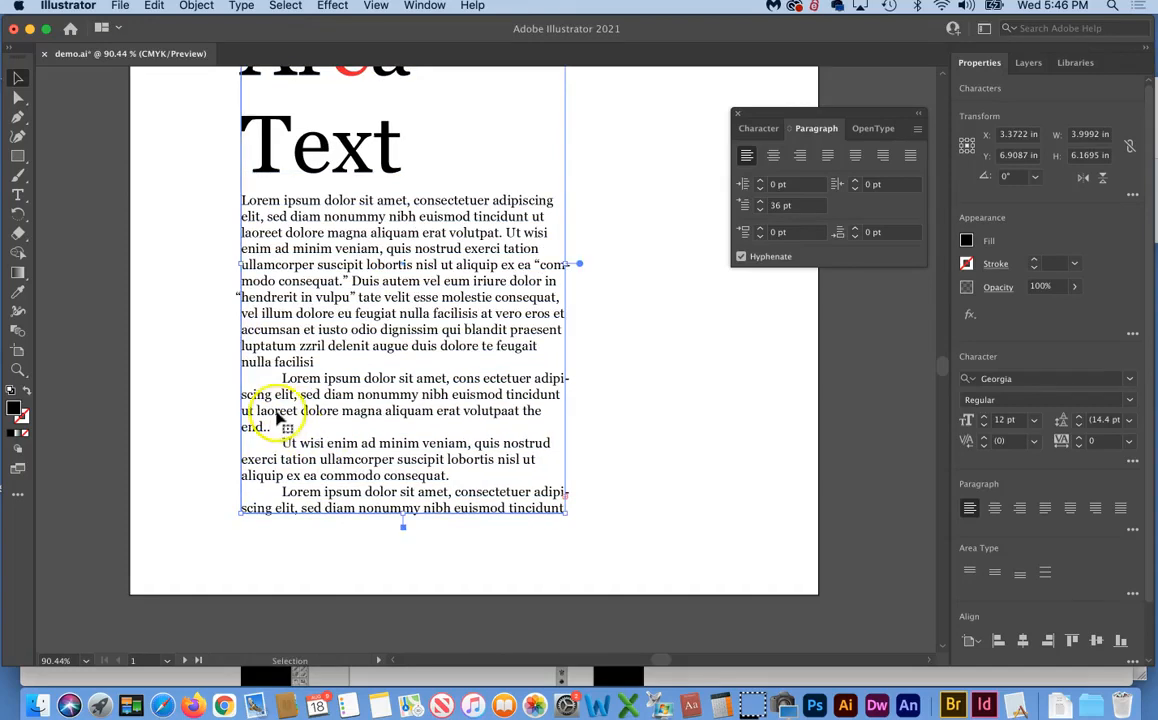
Step: Switch the document to Outline view and back to Preview
key("a")
key("super+y")
key("v")
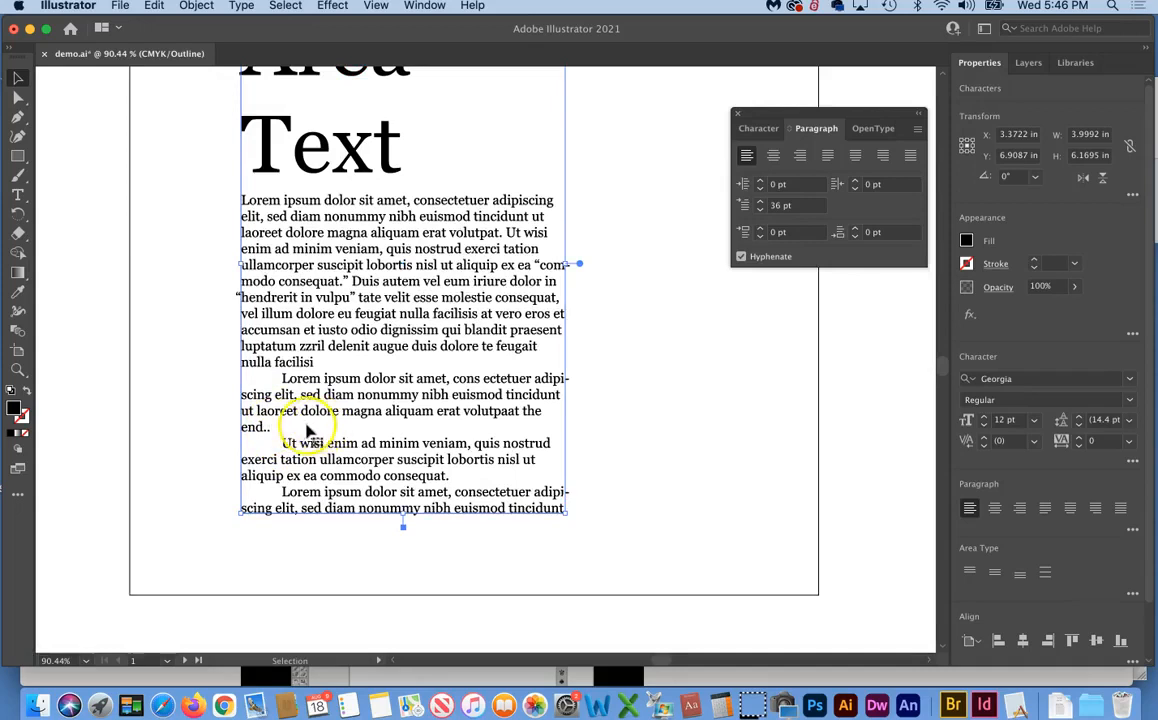
key("super+y")
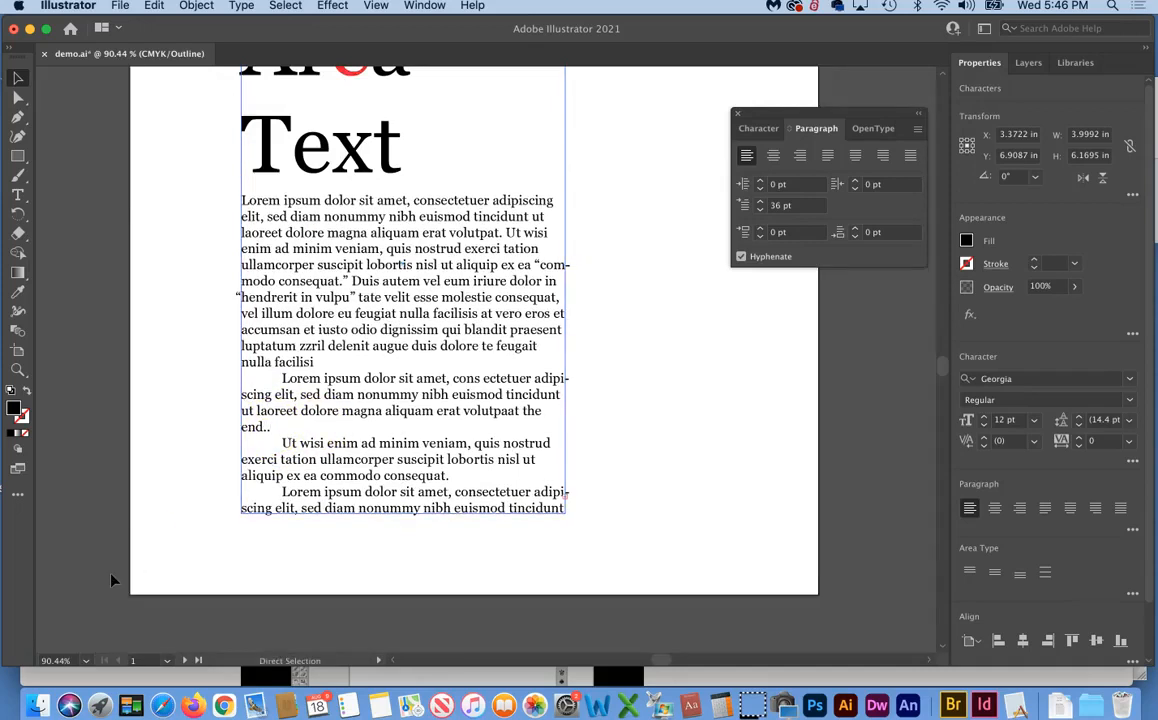
Step: Turn on Overprint Preview and reselect the area text frame
key("alt+shift+super+y")
left_click(623, 423)
left_click_drag(541, 418, 540, 414)
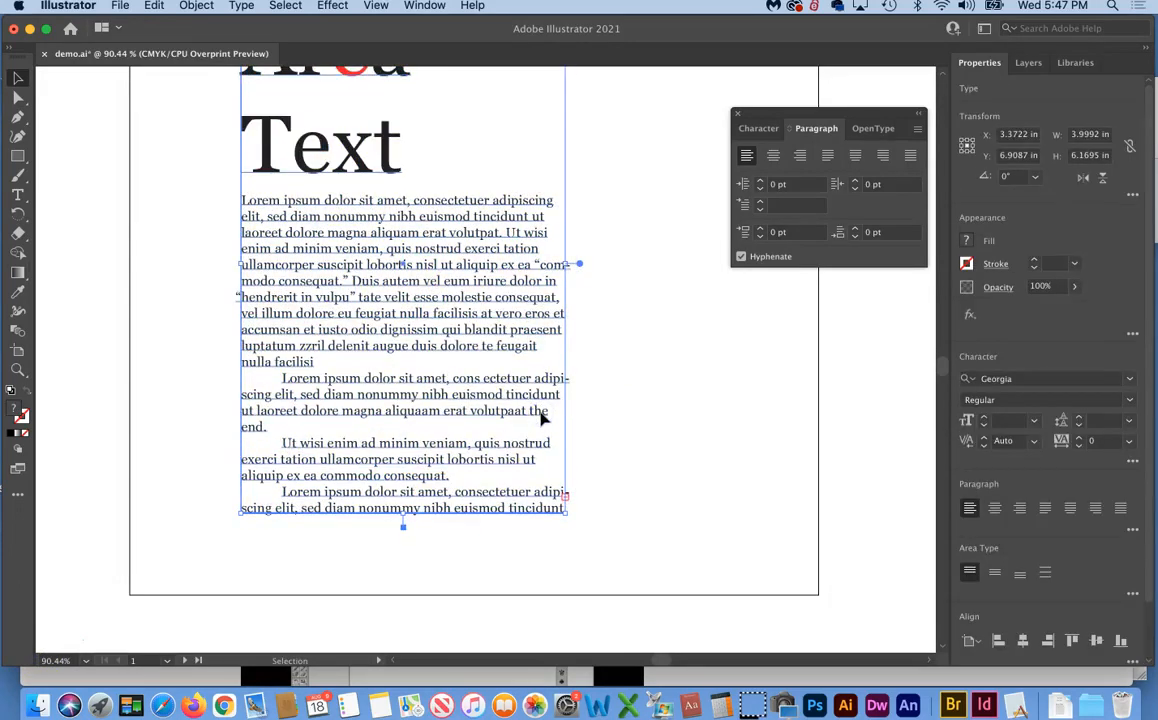
Step: Apply No Break to the characters "e end." closing the second body paragraph, and deselect the text
double_click(540, 414)
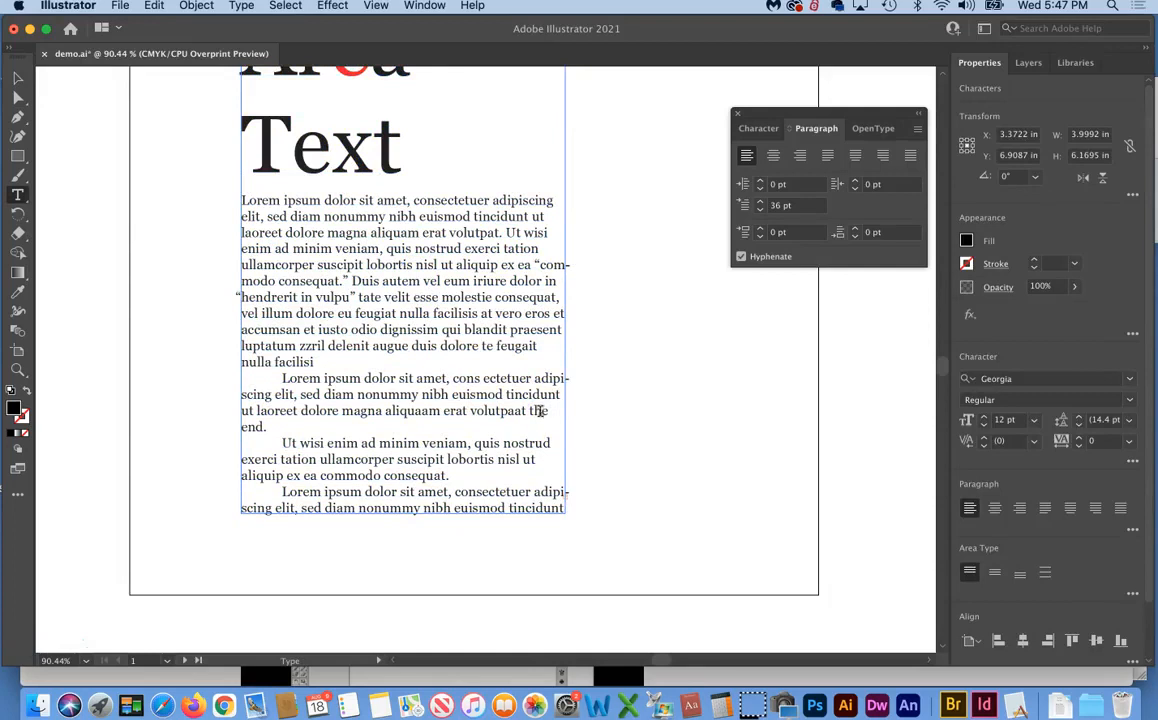
left_click_drag(541, 412, 540, 426)
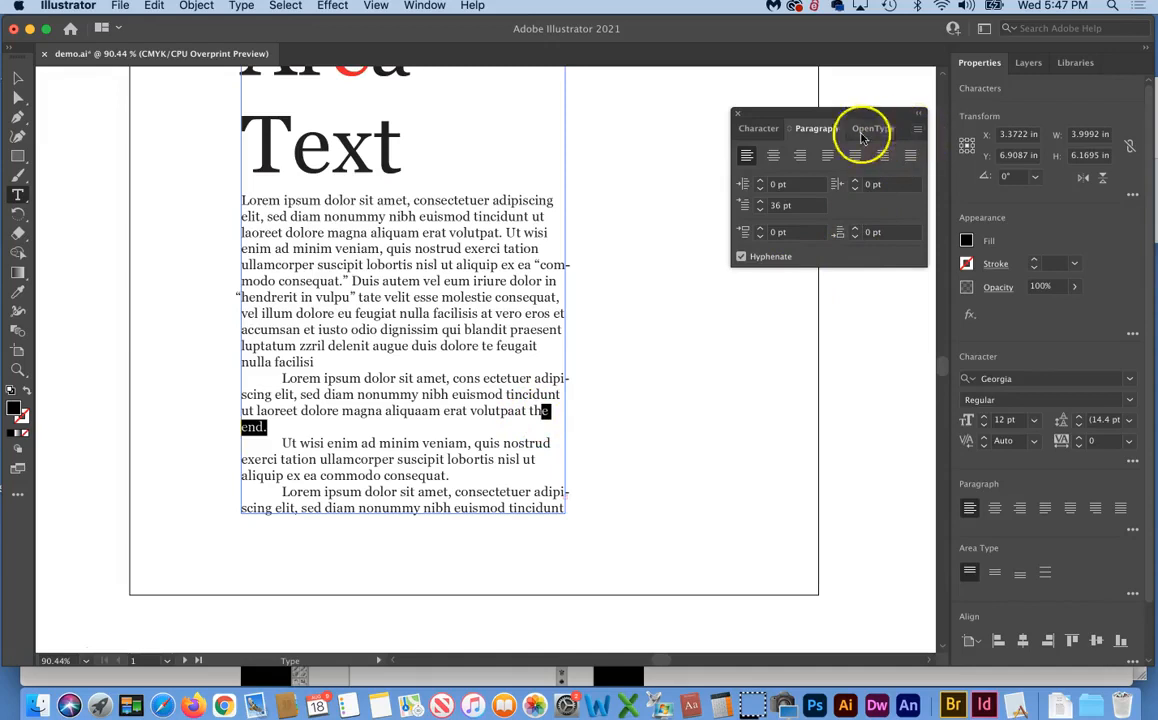
left_click(757, 131)
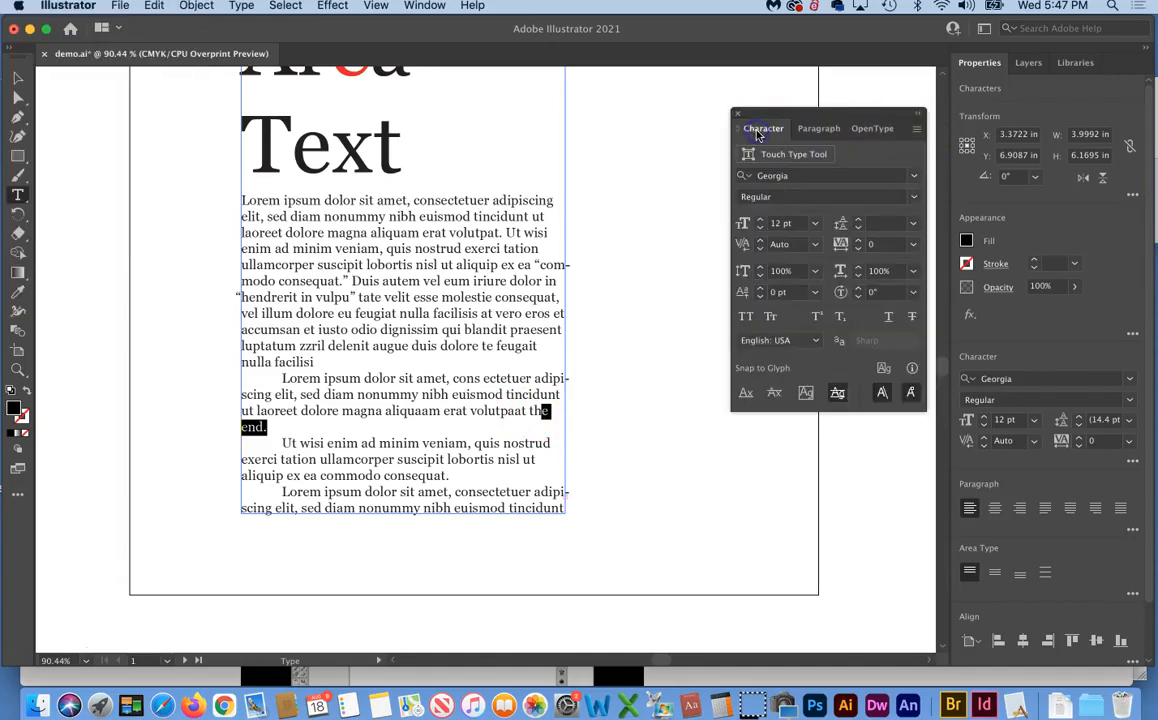
left_click(917, 131)
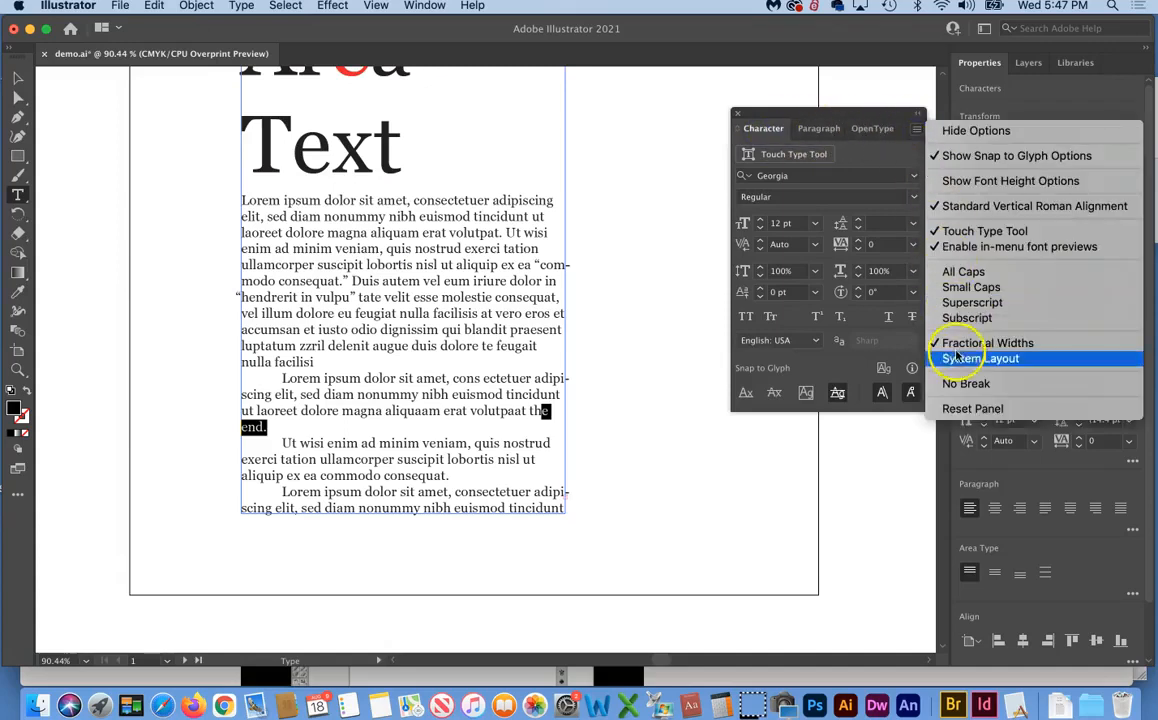
left_click(955, 386)
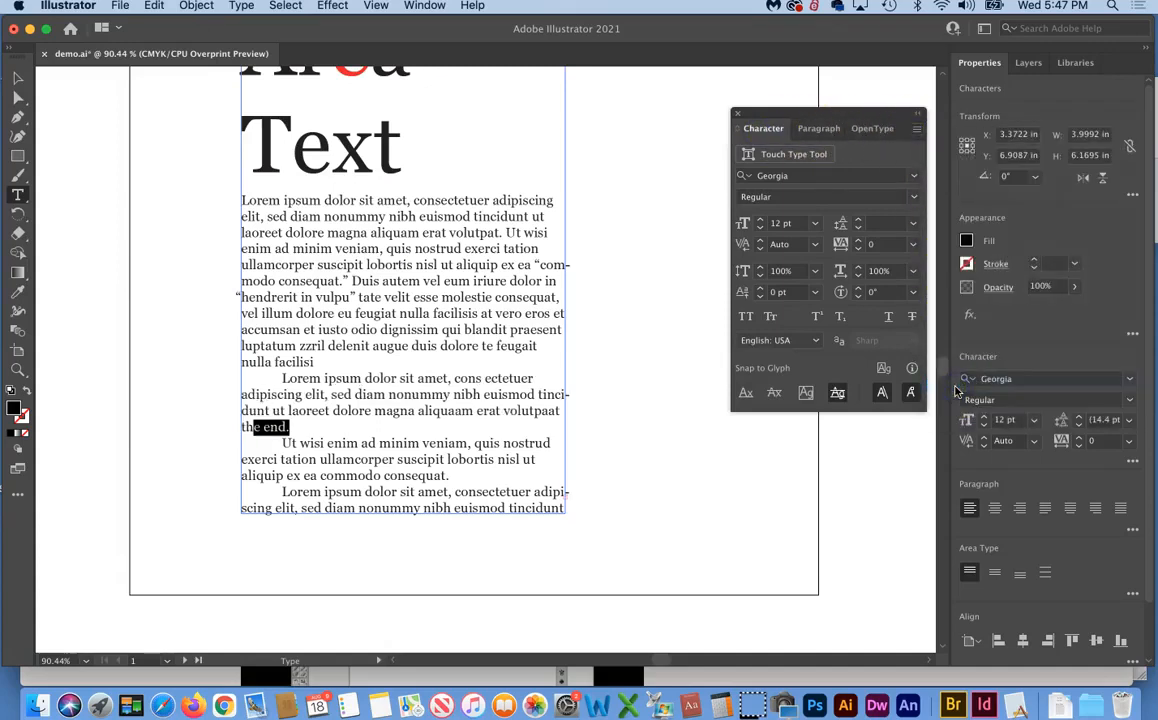
left_click(31, 84)
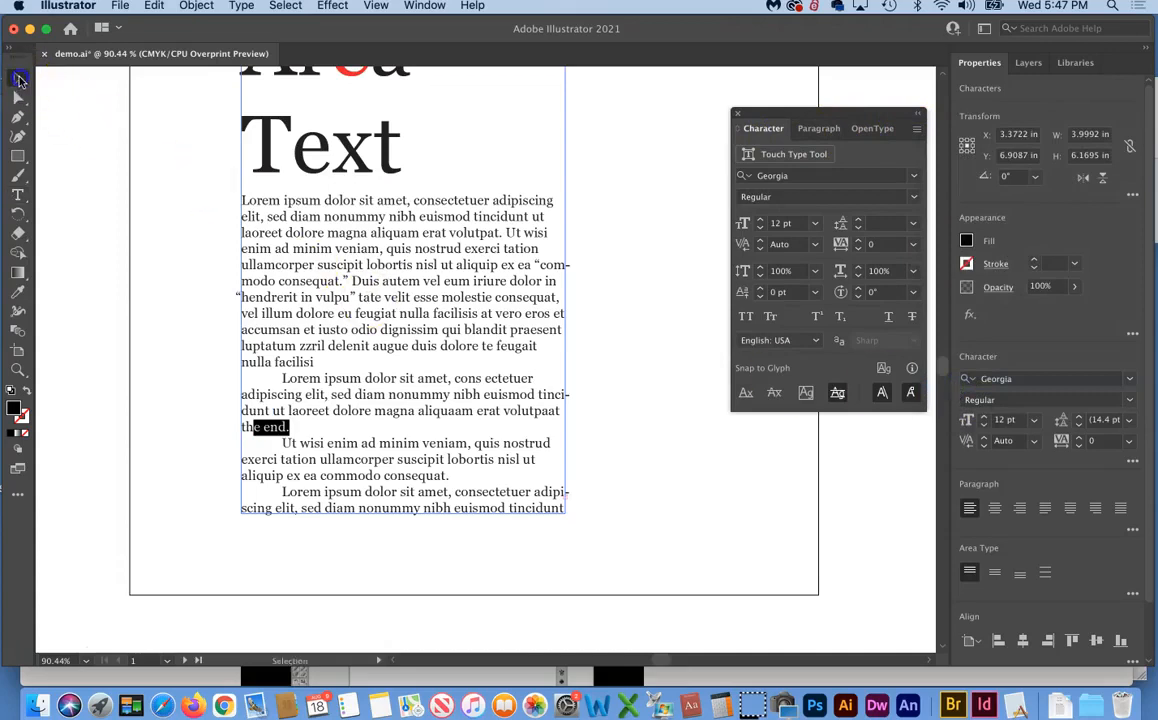
left_click(217, 284)
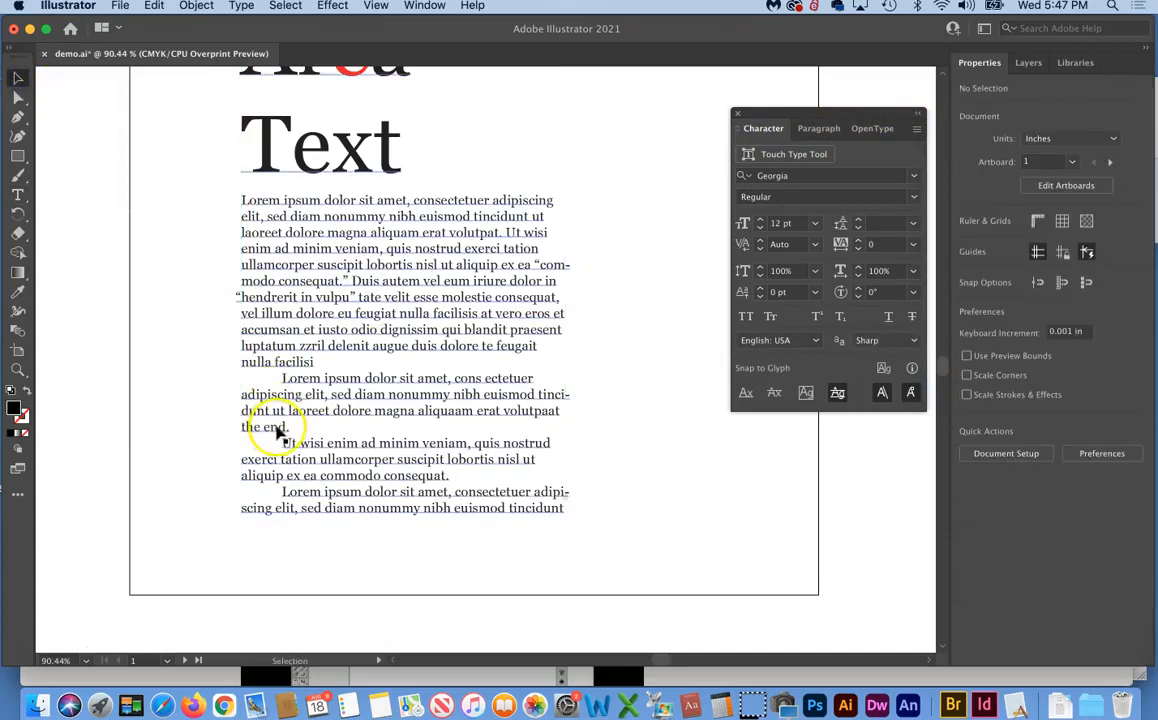
Step: Resize the area text frame to about 3.96 in wide and shift it right to about X 4.00 in
left_click(509, 395)
left_click(563, 268)
left_click_drag(565, 262, 613, 263)
left_click(460, 318)
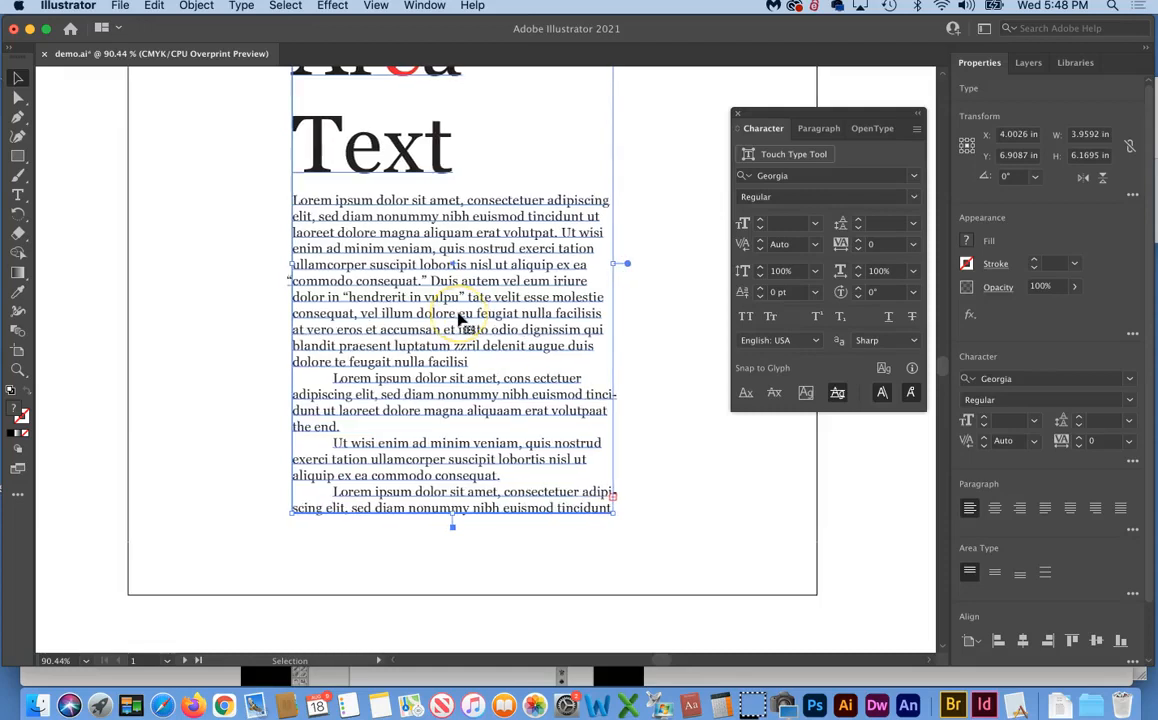
scroll(460, 319, "right", 1)
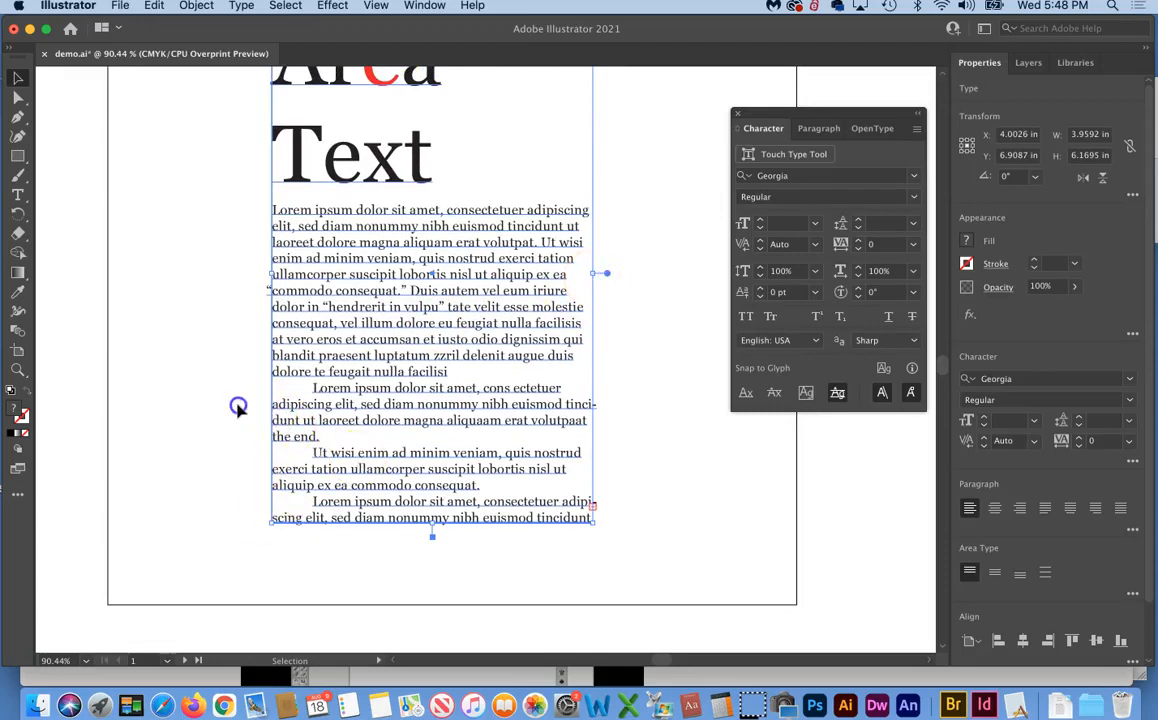
left_click(238, 406)
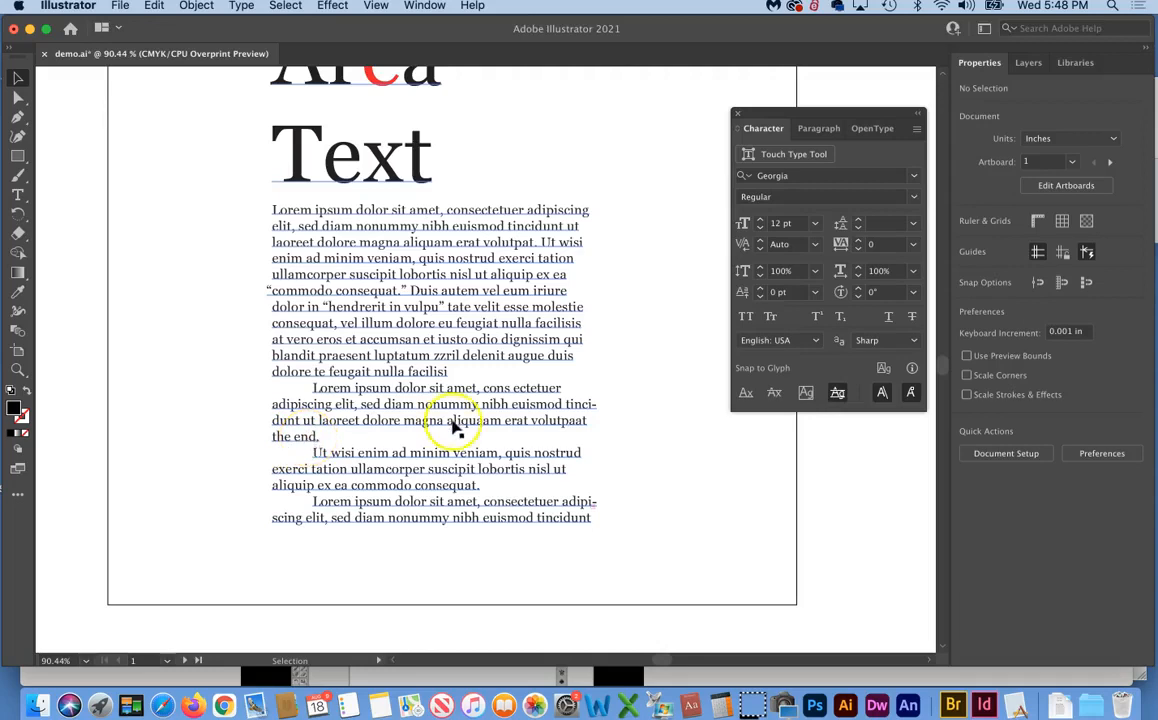
Step: Apply No Break to the characters "at the end." closing the second body paragraph, and deselect the text
left_click_drag(581, 422, 586, 422)
double_click(581, 422)
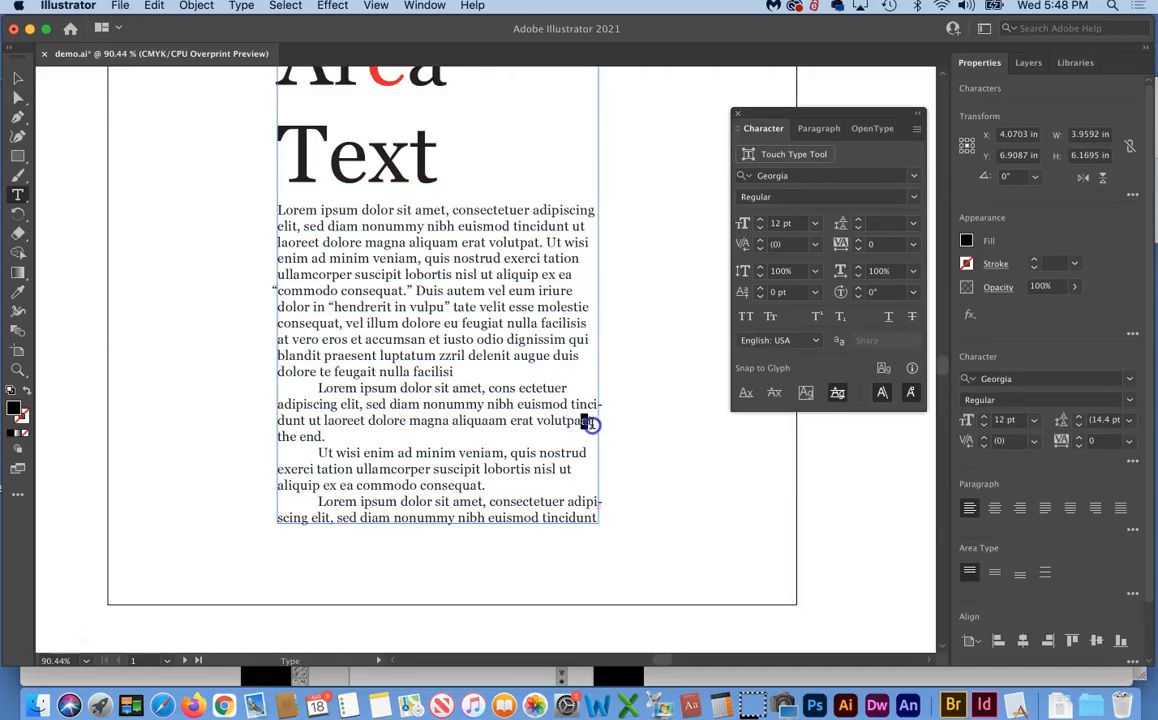
left_click_drag(591, 424, 581, 437)
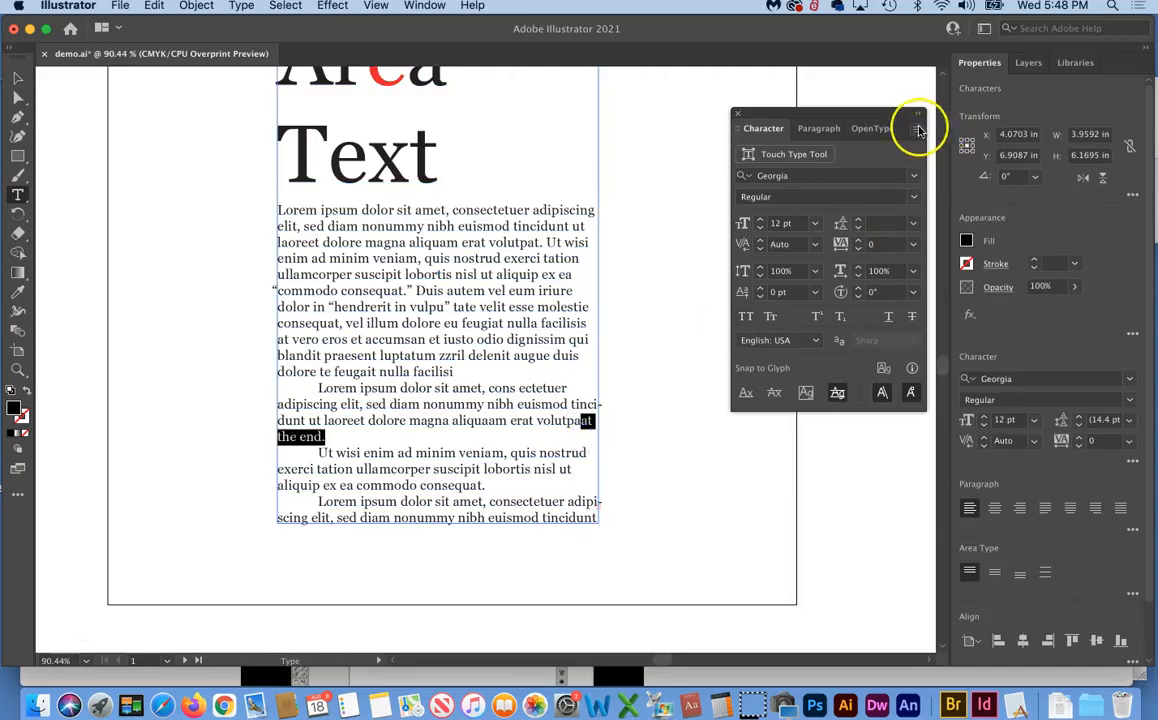
left_click(917, 129)
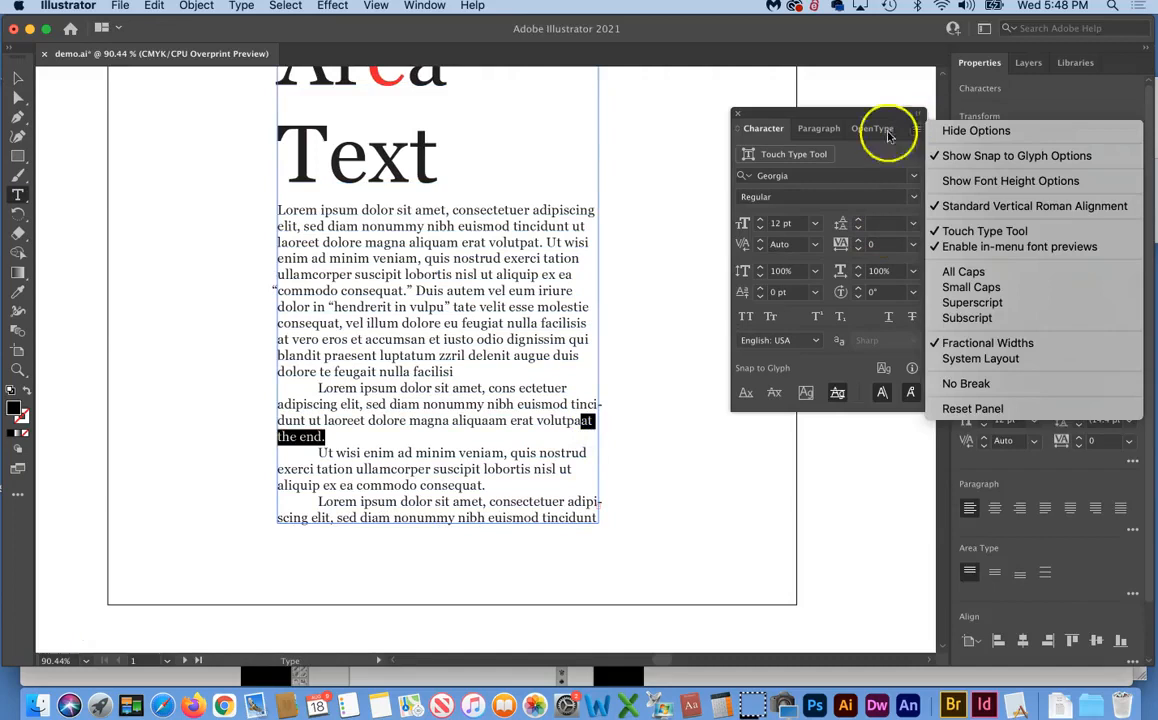
left_click(970, 383)
left_click(698, 473)
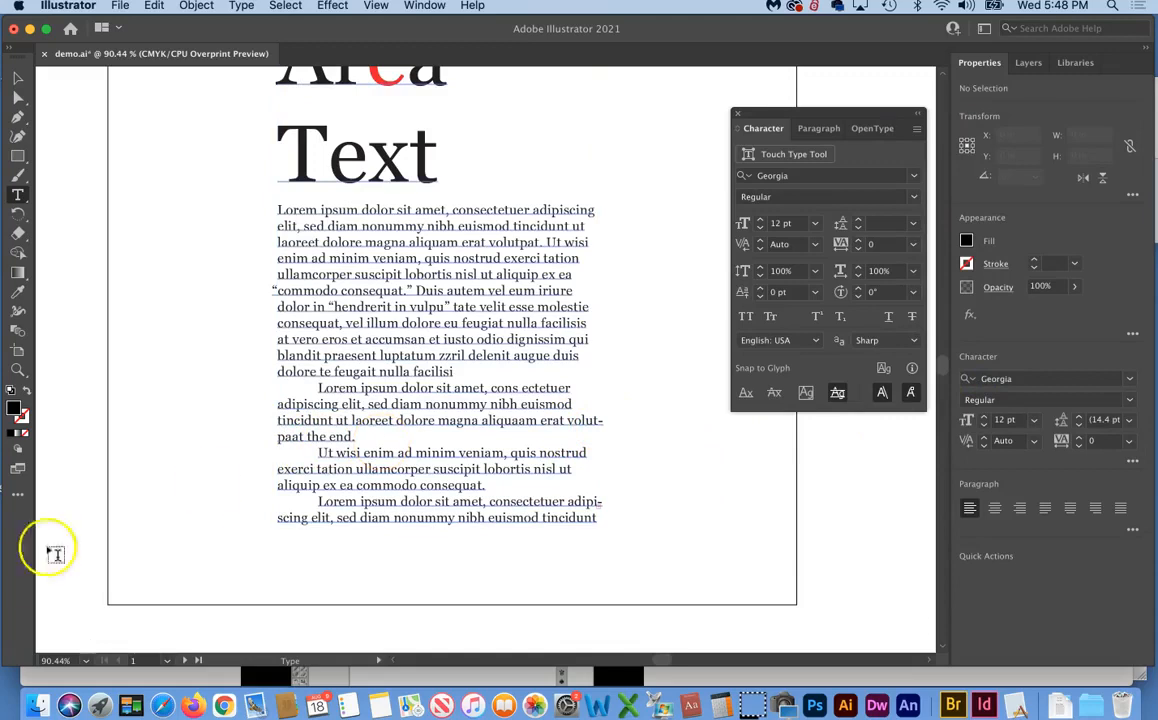
left_click(37, 646)
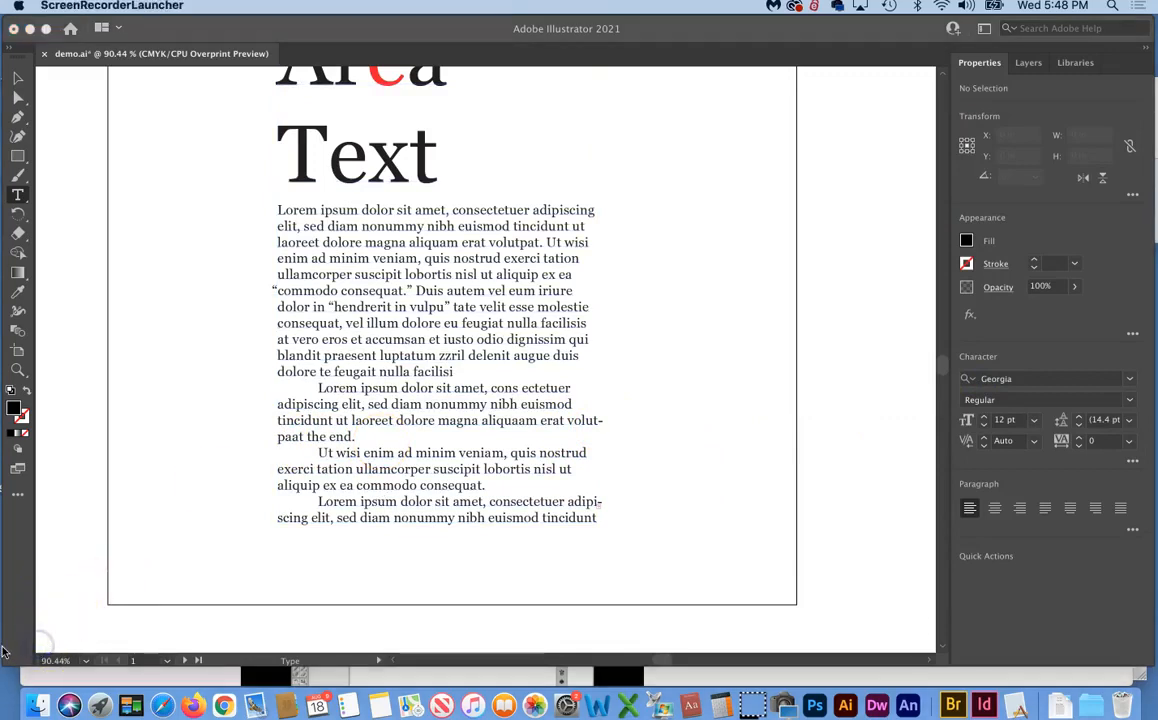